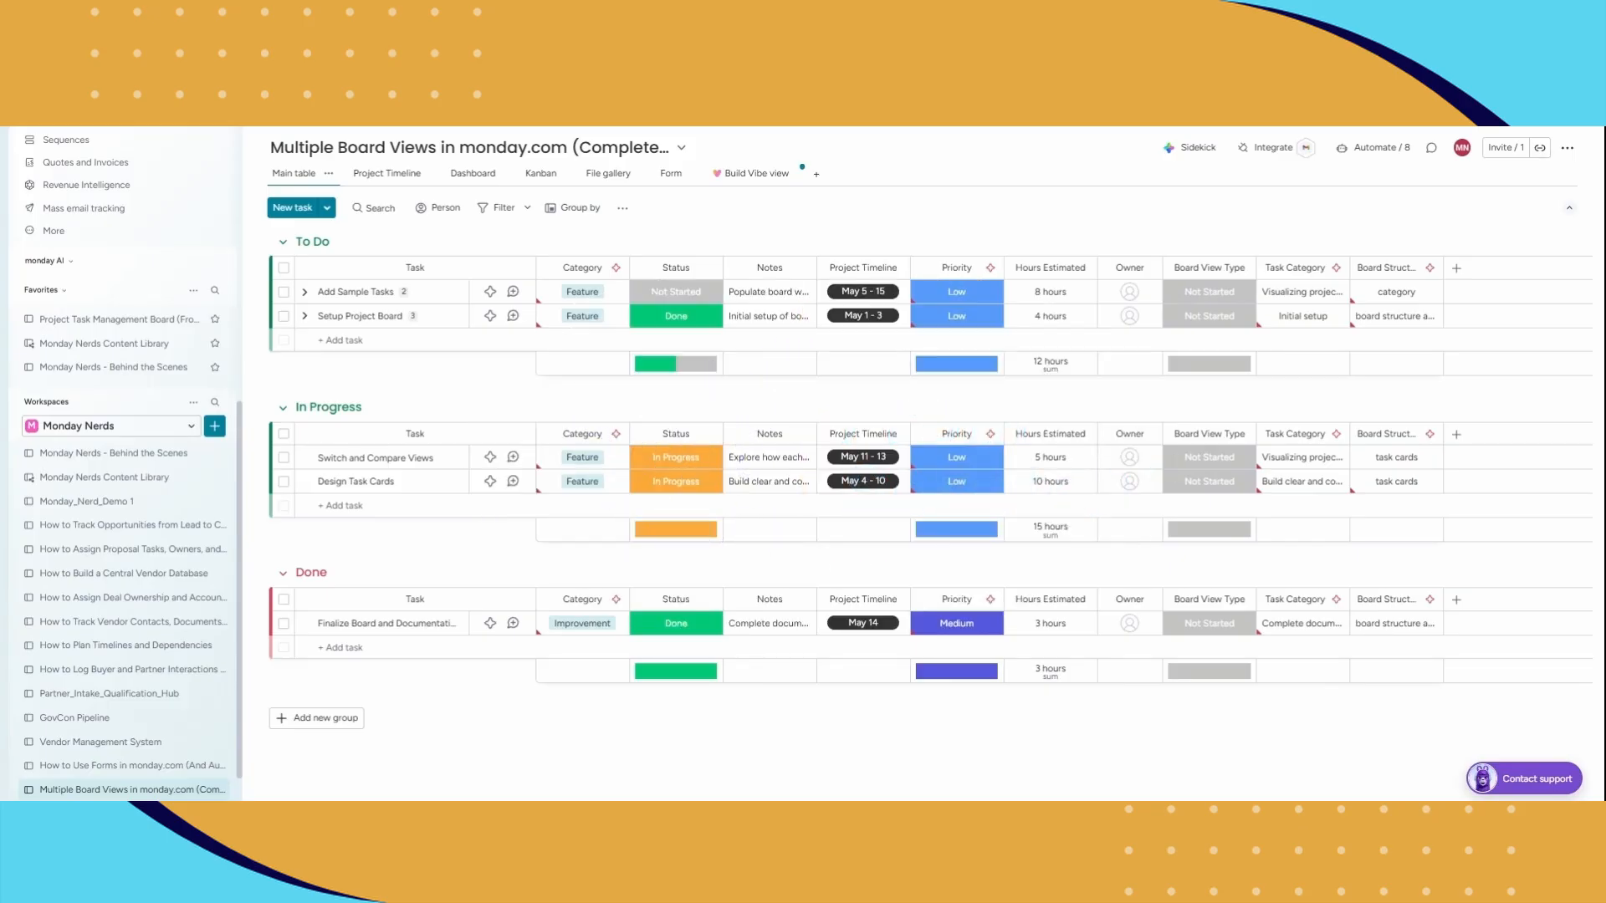
Step: Create a new board manually in the Monday Nerds workspace and name it "Project Task Tracker"
left_click(216, 427)
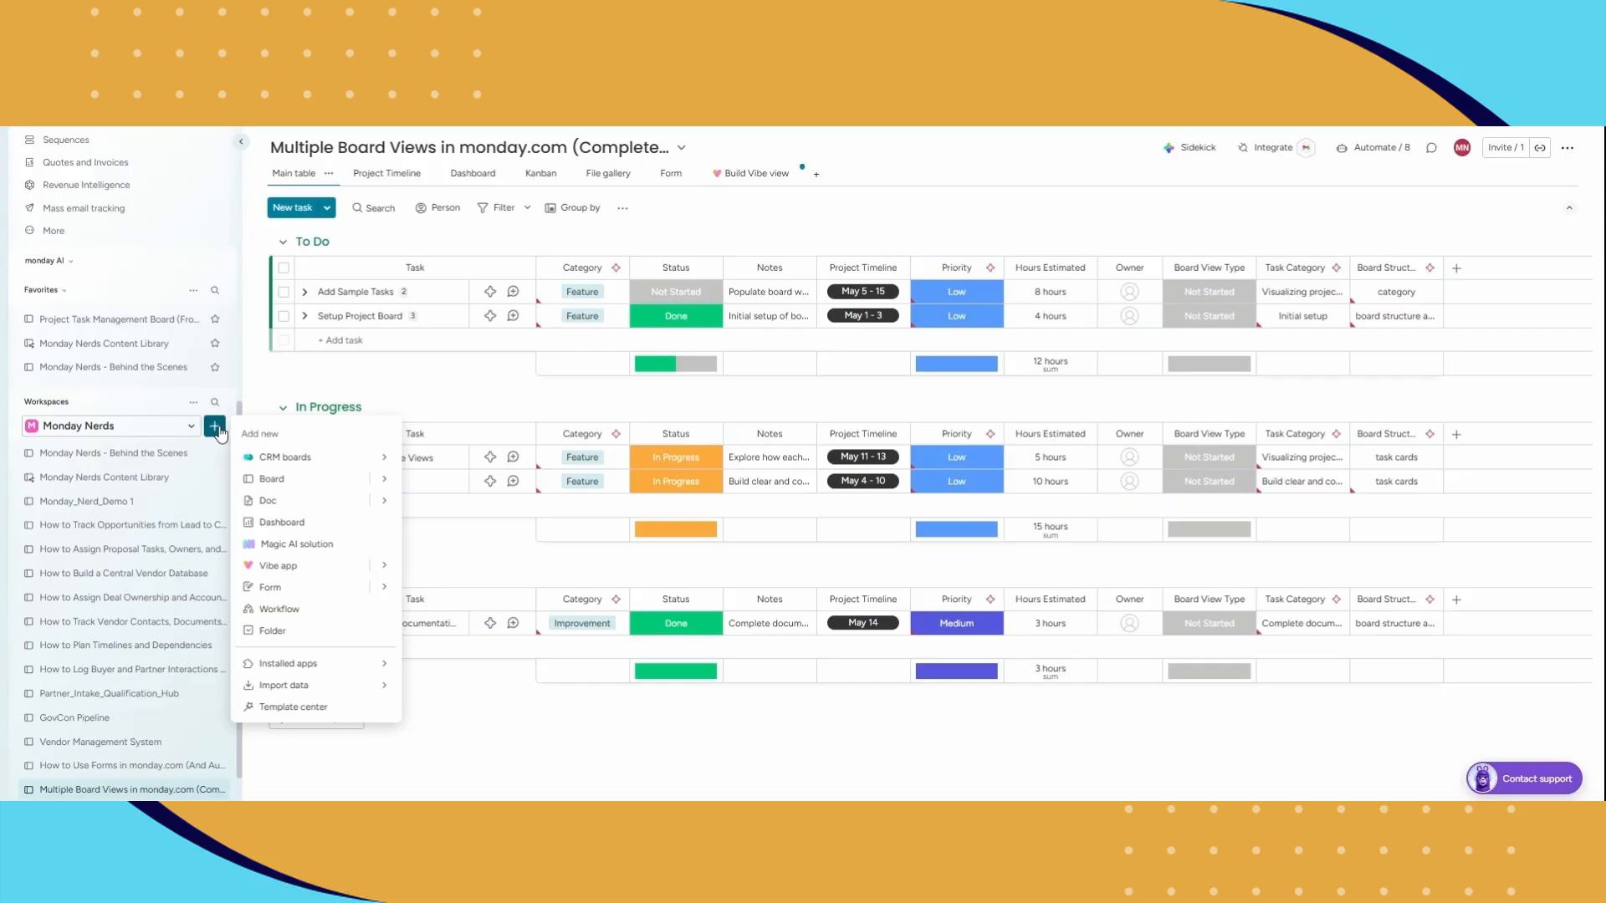
mouse_move(384, 487)
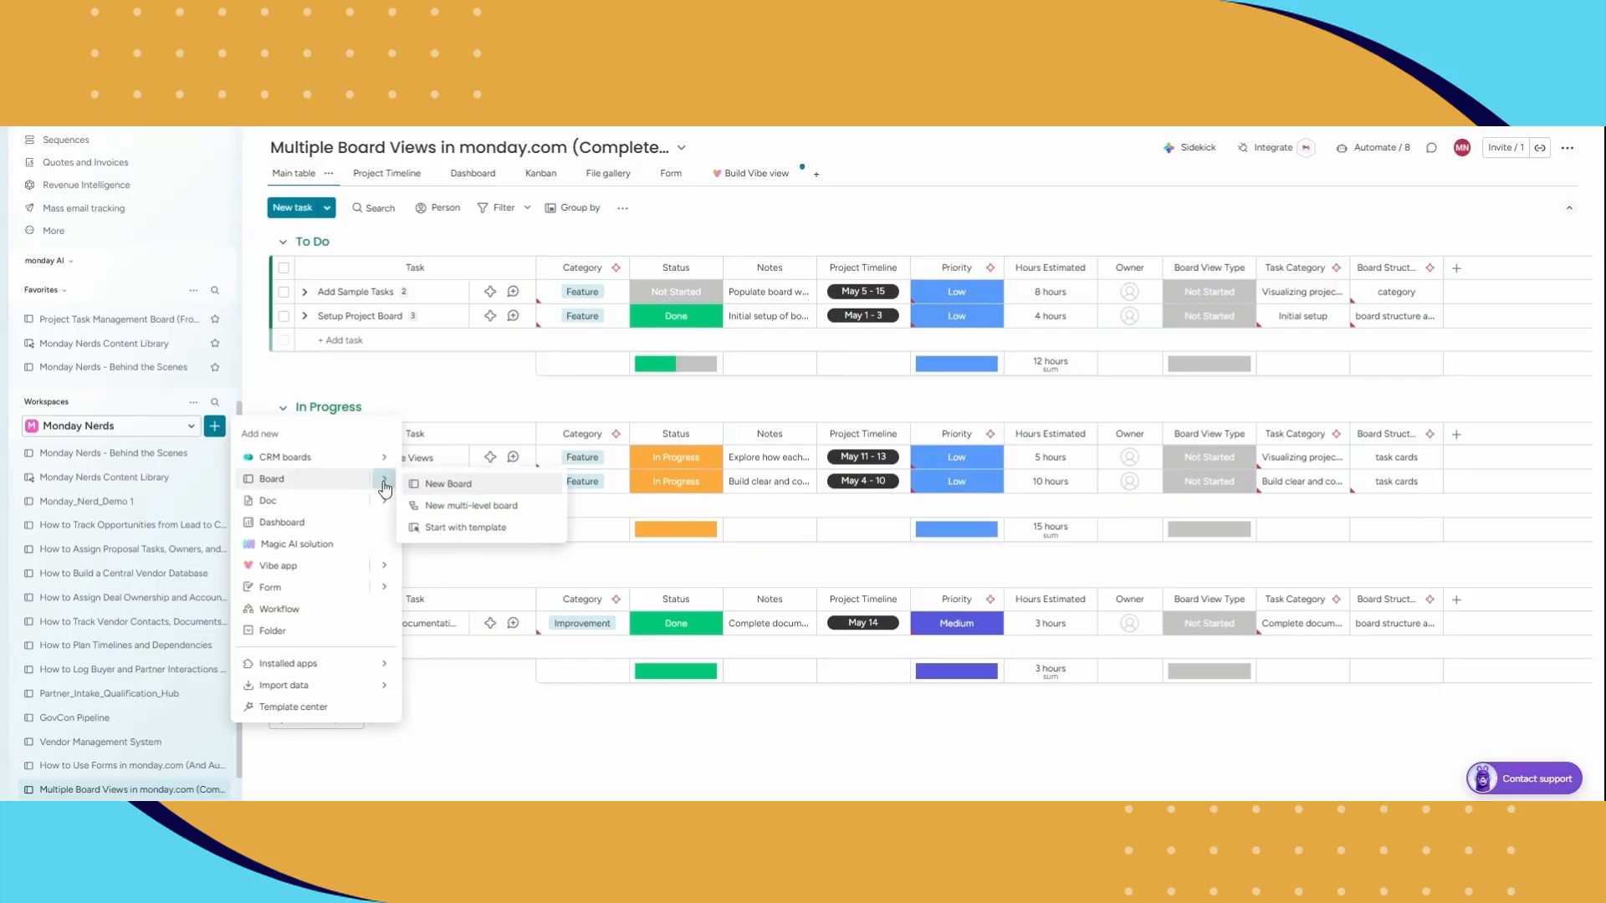
left_click(445, 487)
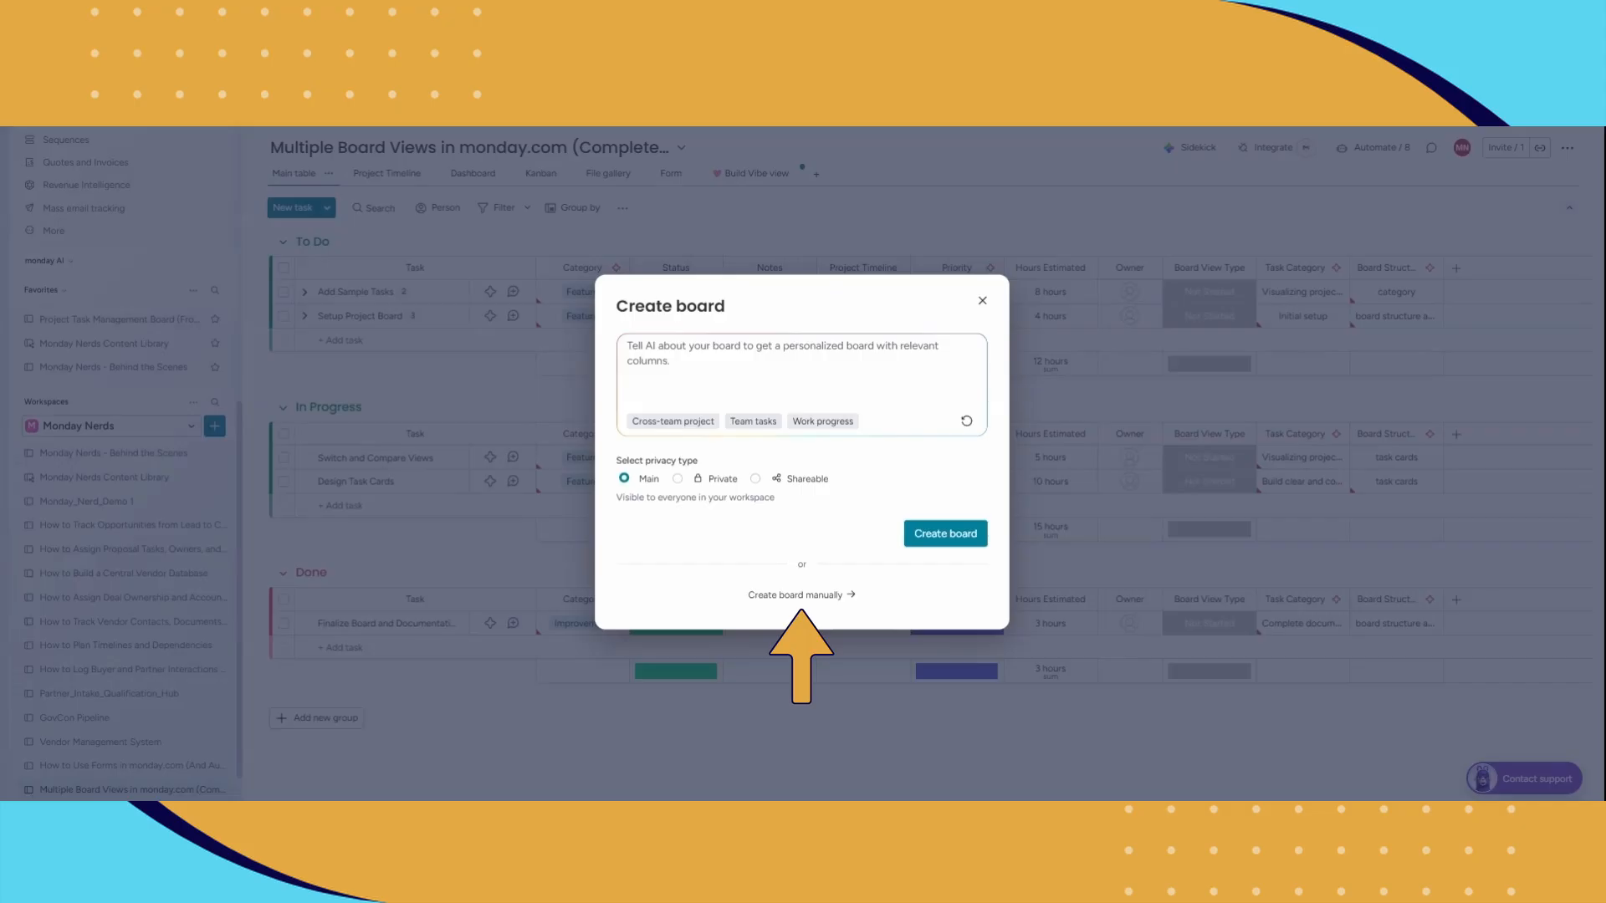
left_click(799, 595)
type("Project Task Tracker")
left_click(948, 540)
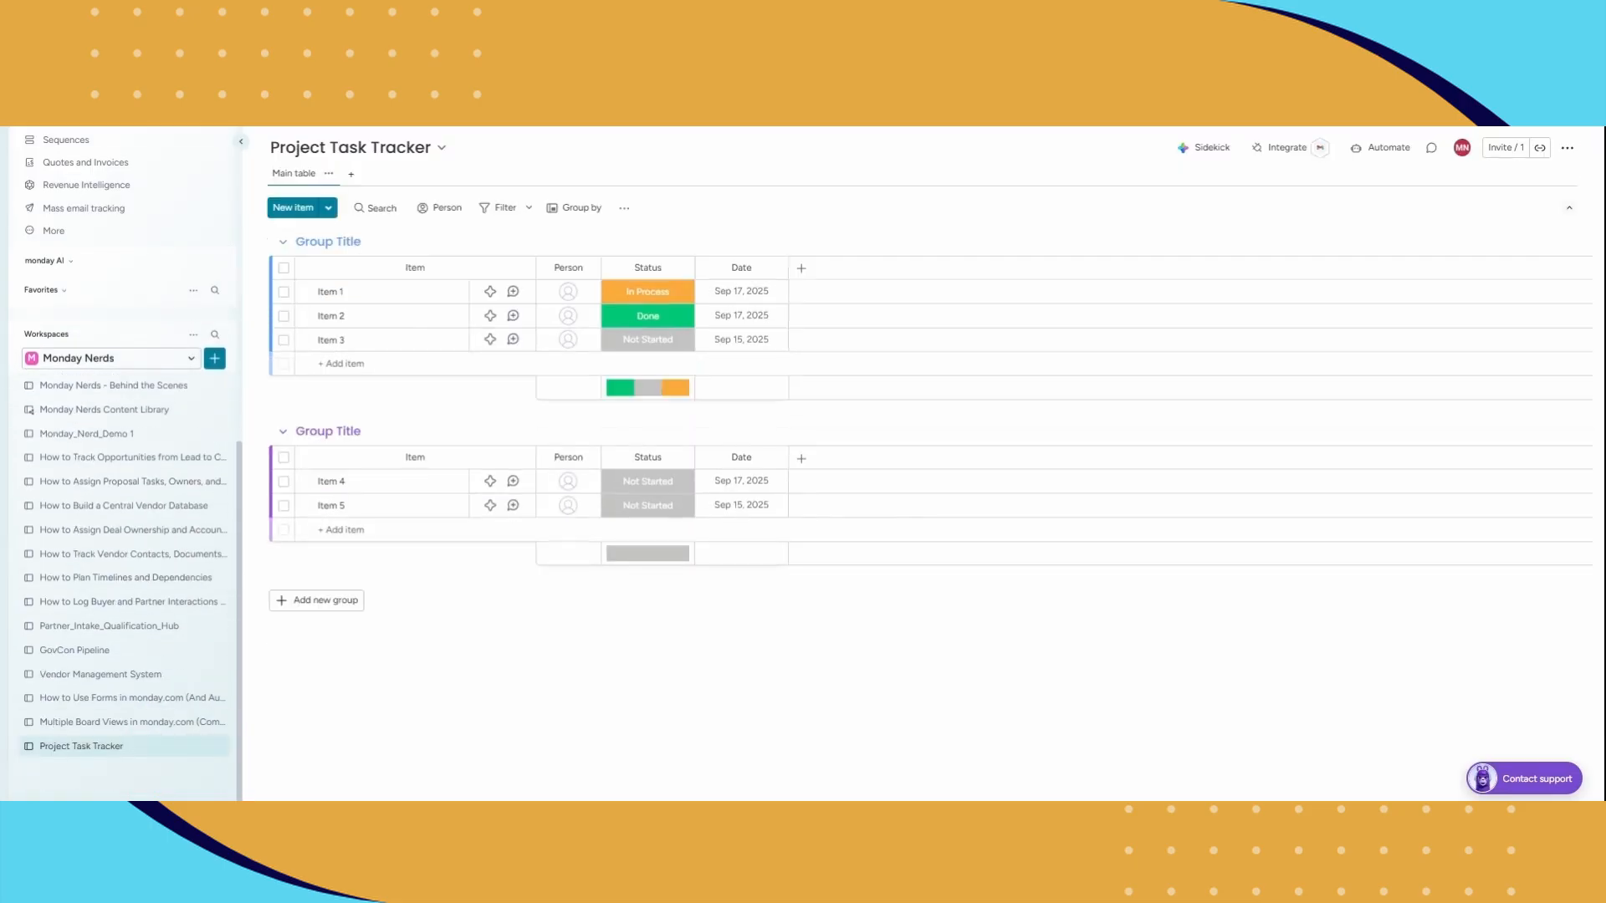
Step: Collapse the workspace sidebar and rename the board's two existing groups "To Do" and "In Progress"
left_click(241, 141)
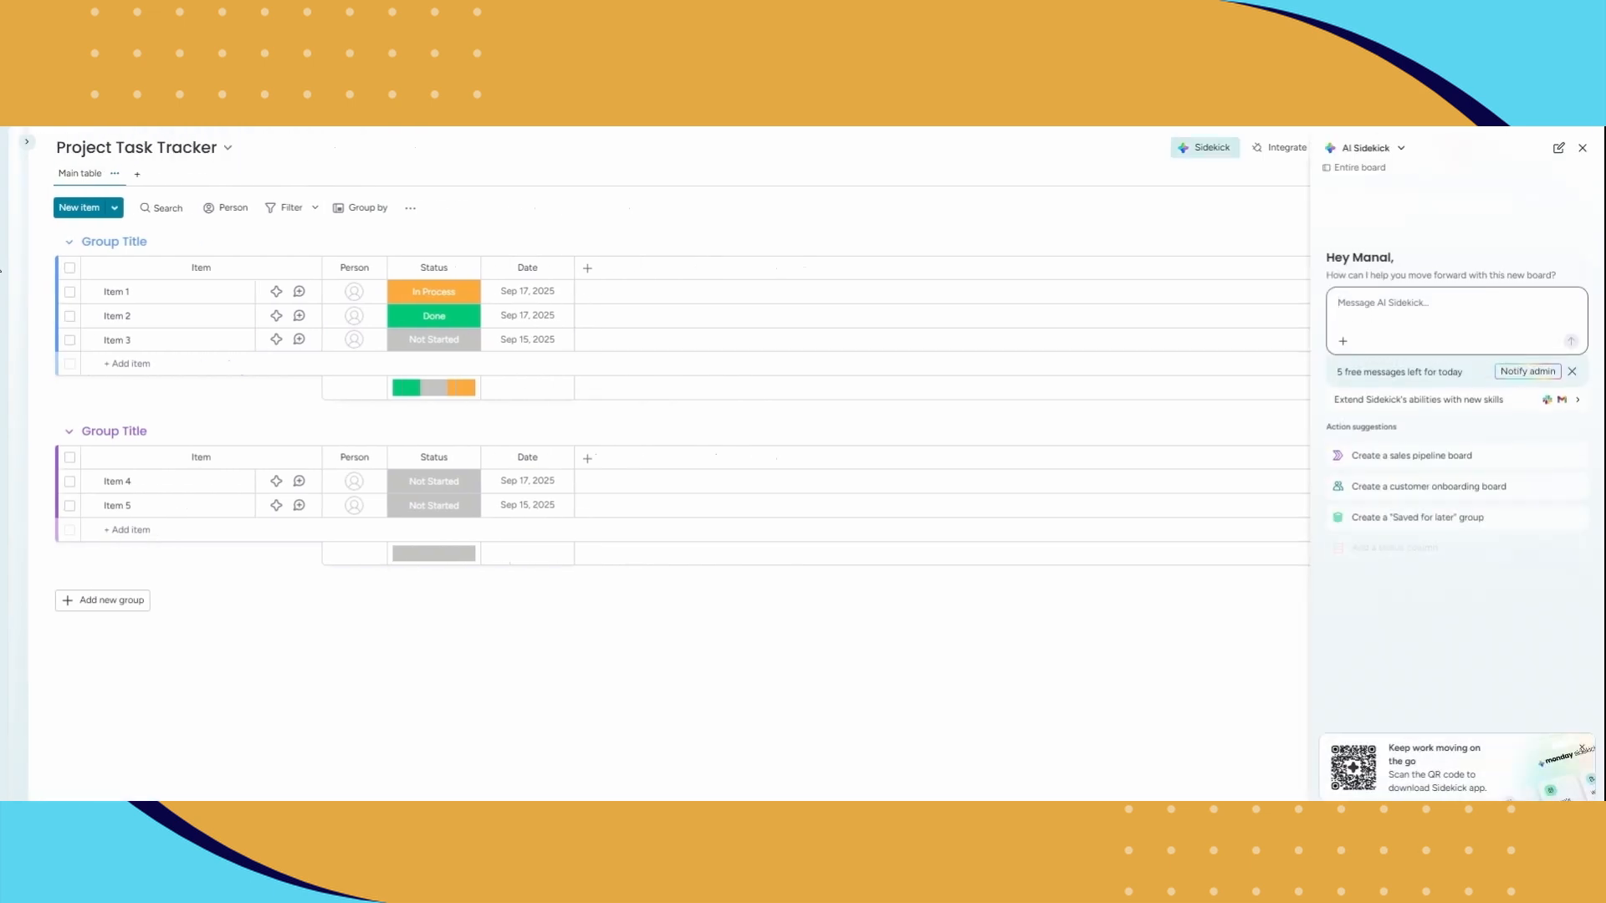
left_click(125, 242)
type("To Do")
key("Return")
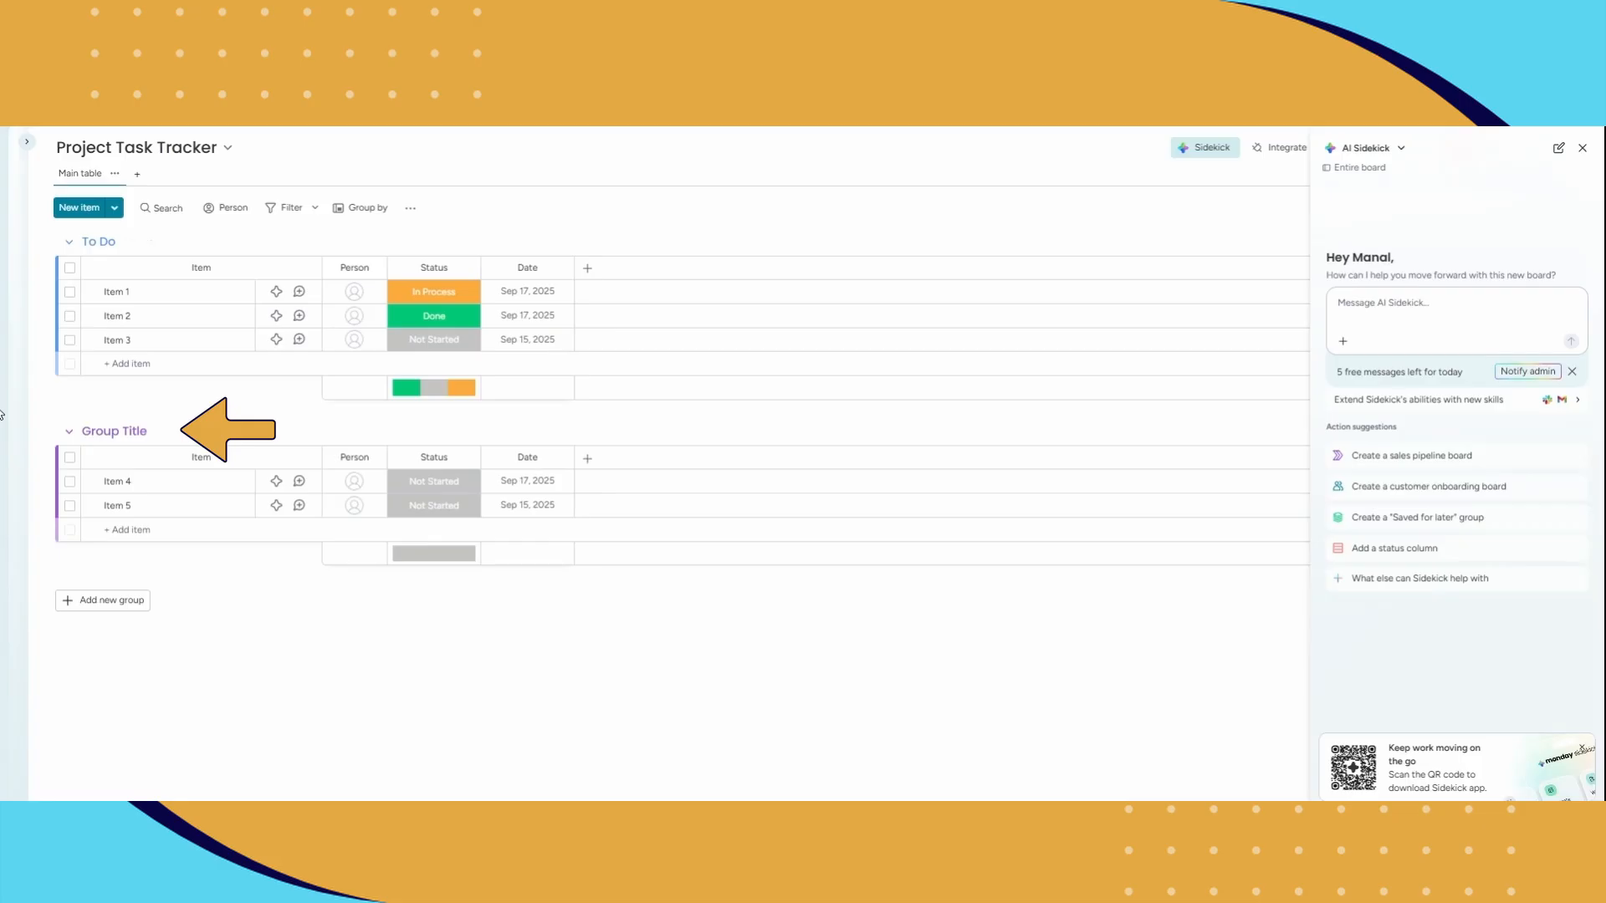
left_click(114, 431)
type("In Progress")
key("Return")
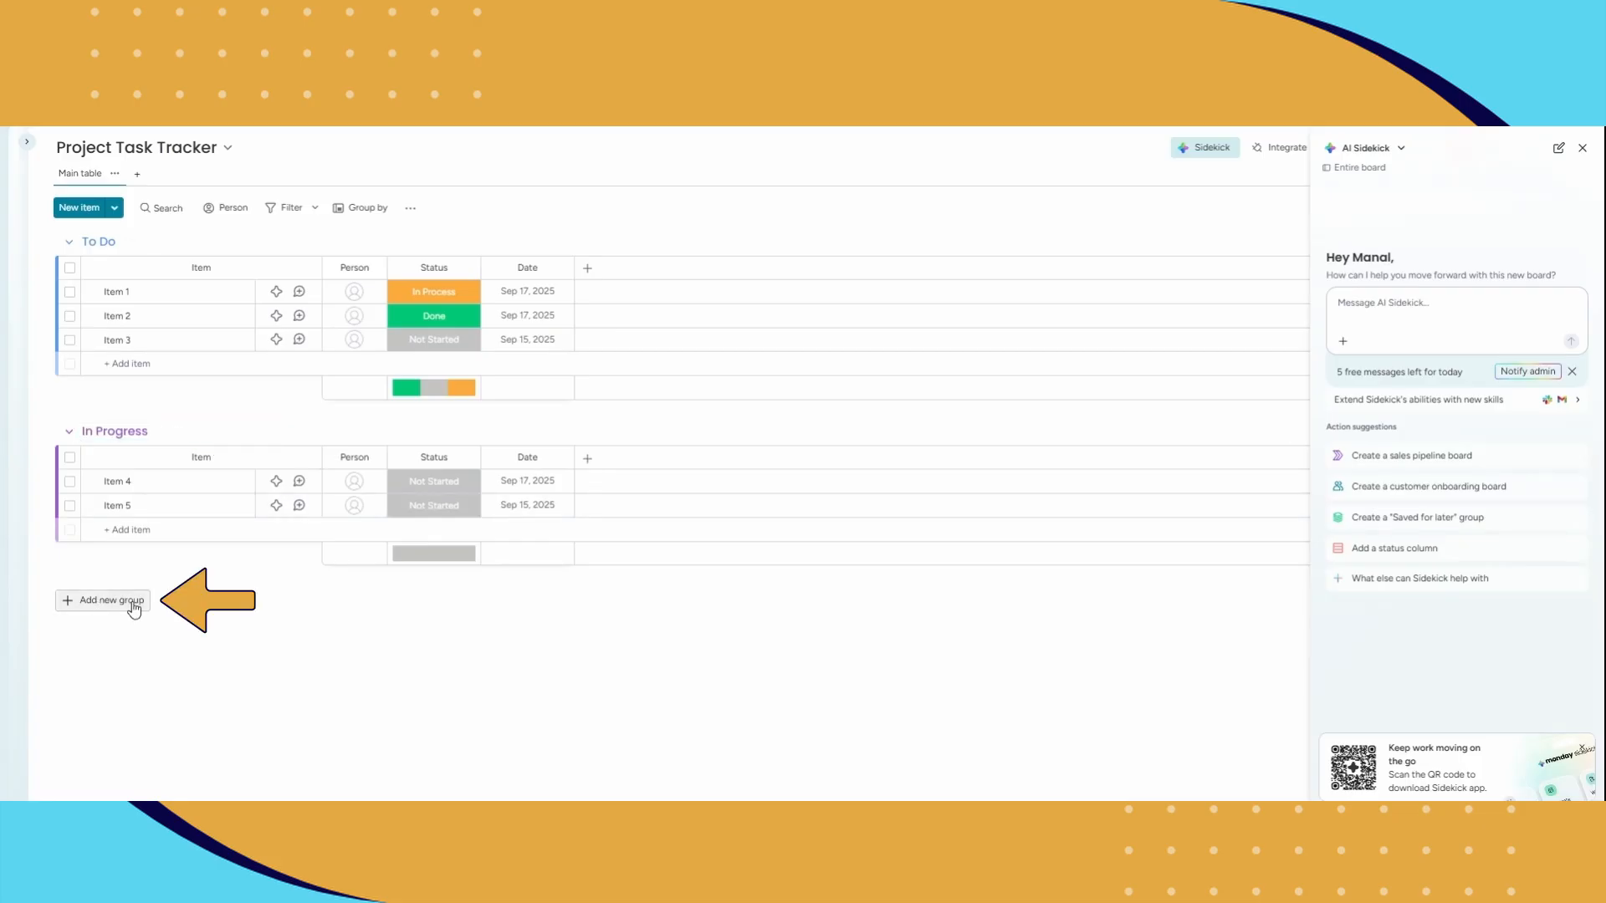
Step: Add a third group below In Progress and name it "Completed"
left_click(99, 601)
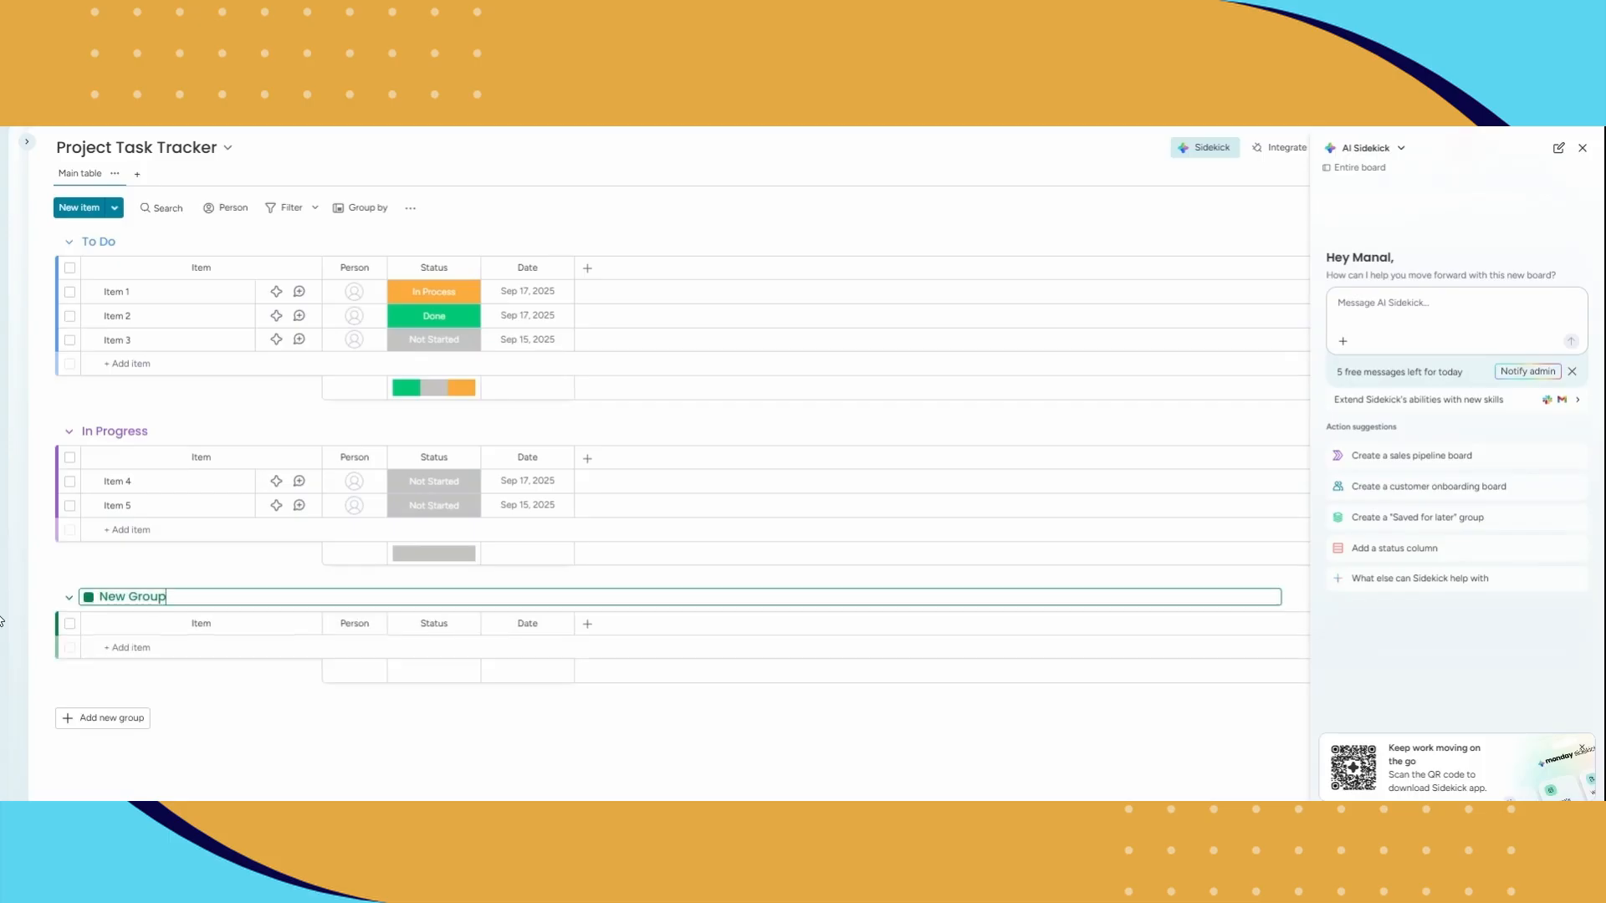
key("Return")
double_click(127, 597)
type("Completed")
key("ctrl+a")
type("Completed")
key("Return")
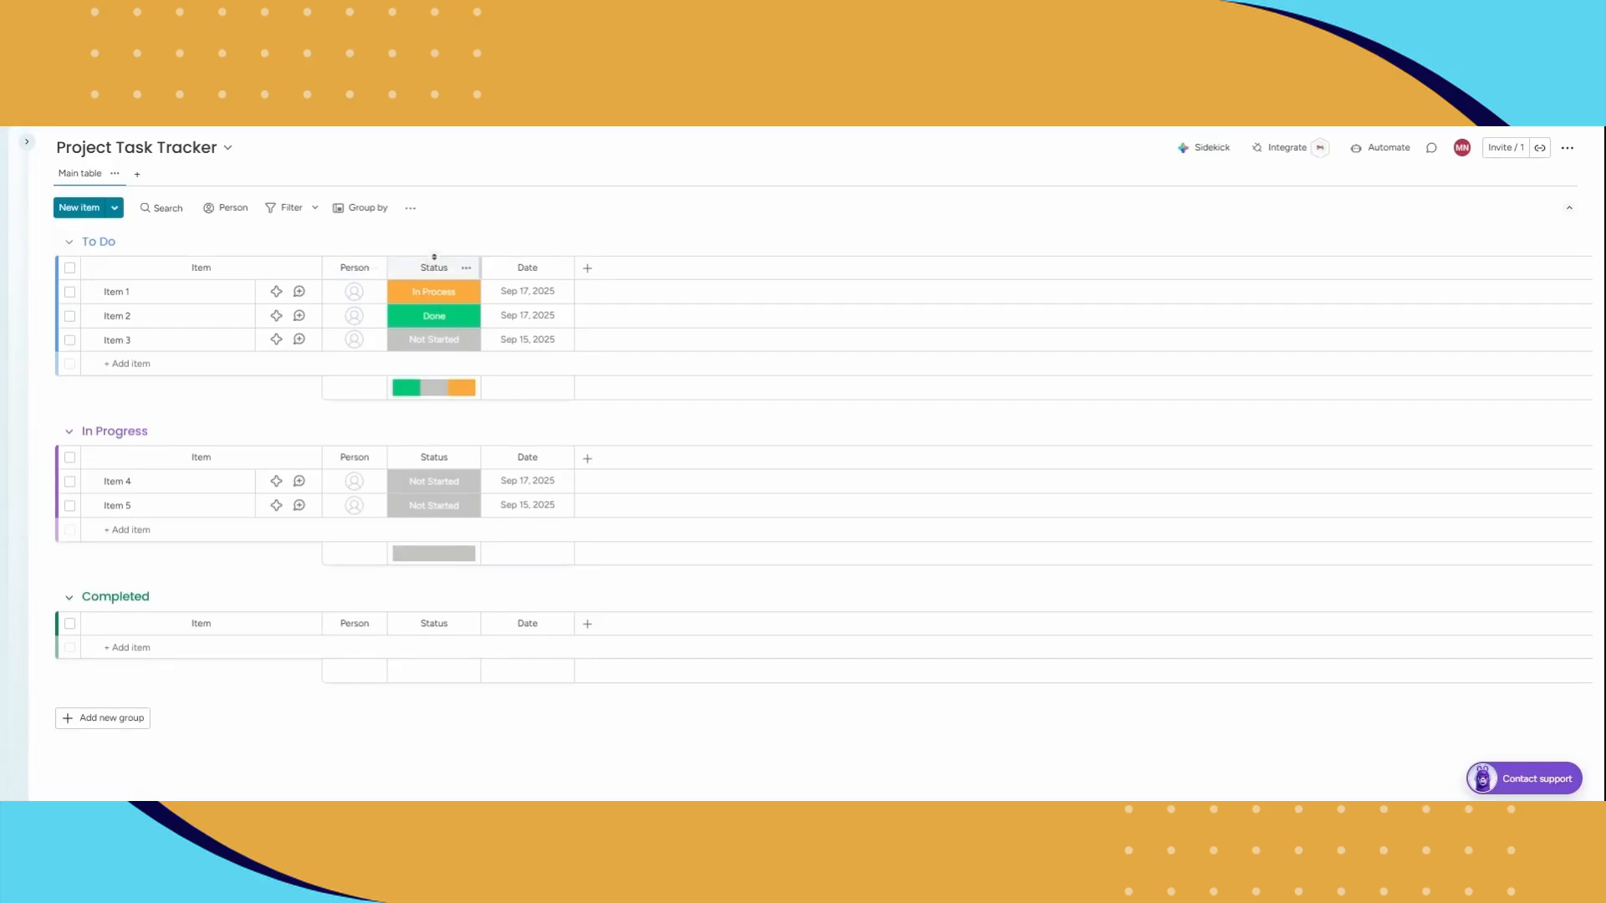
Step: Edit the Status column labels, renaming Done to "Completed" and In Process to "To Do", and apply the changes
left_click(442, 321)
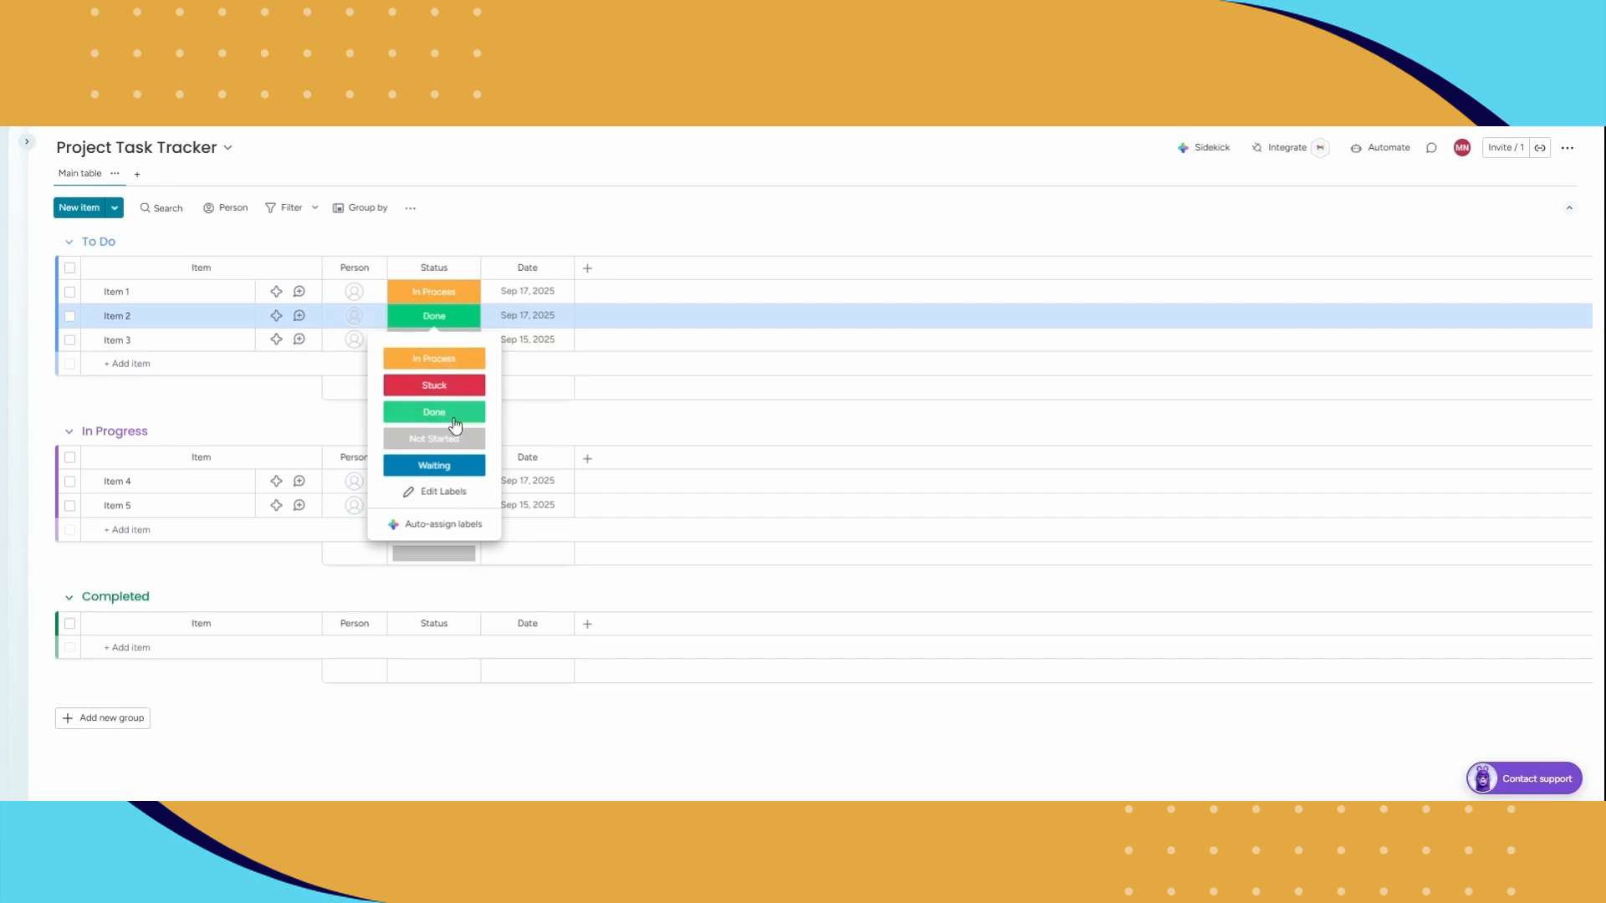
left_click(439, 492)
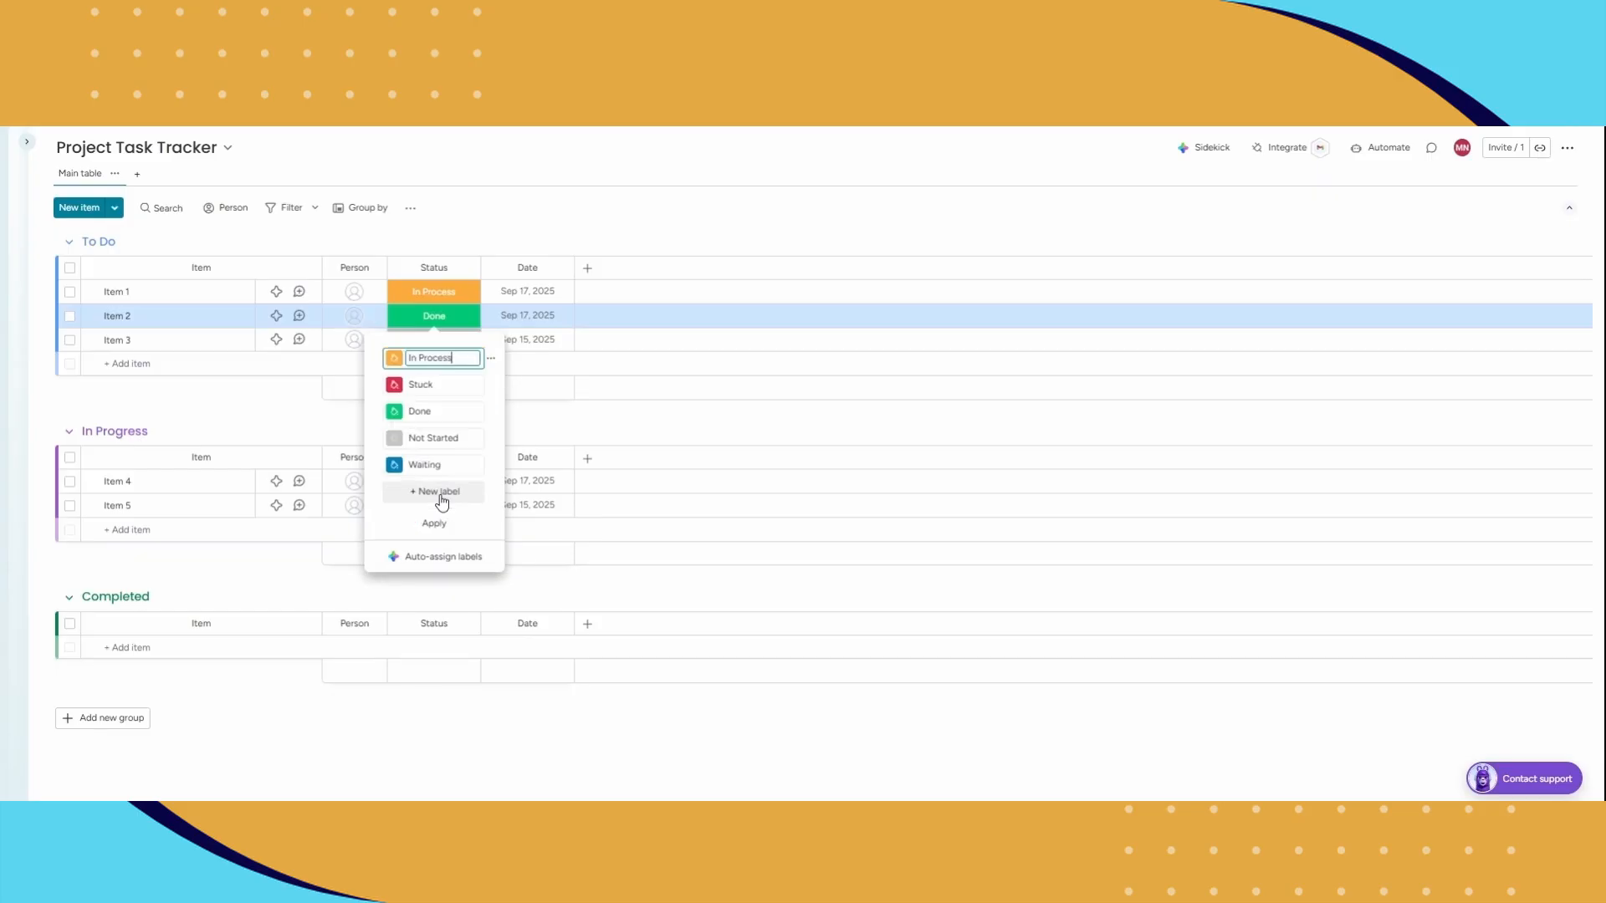
left_click(425, 411)
type("Completed")
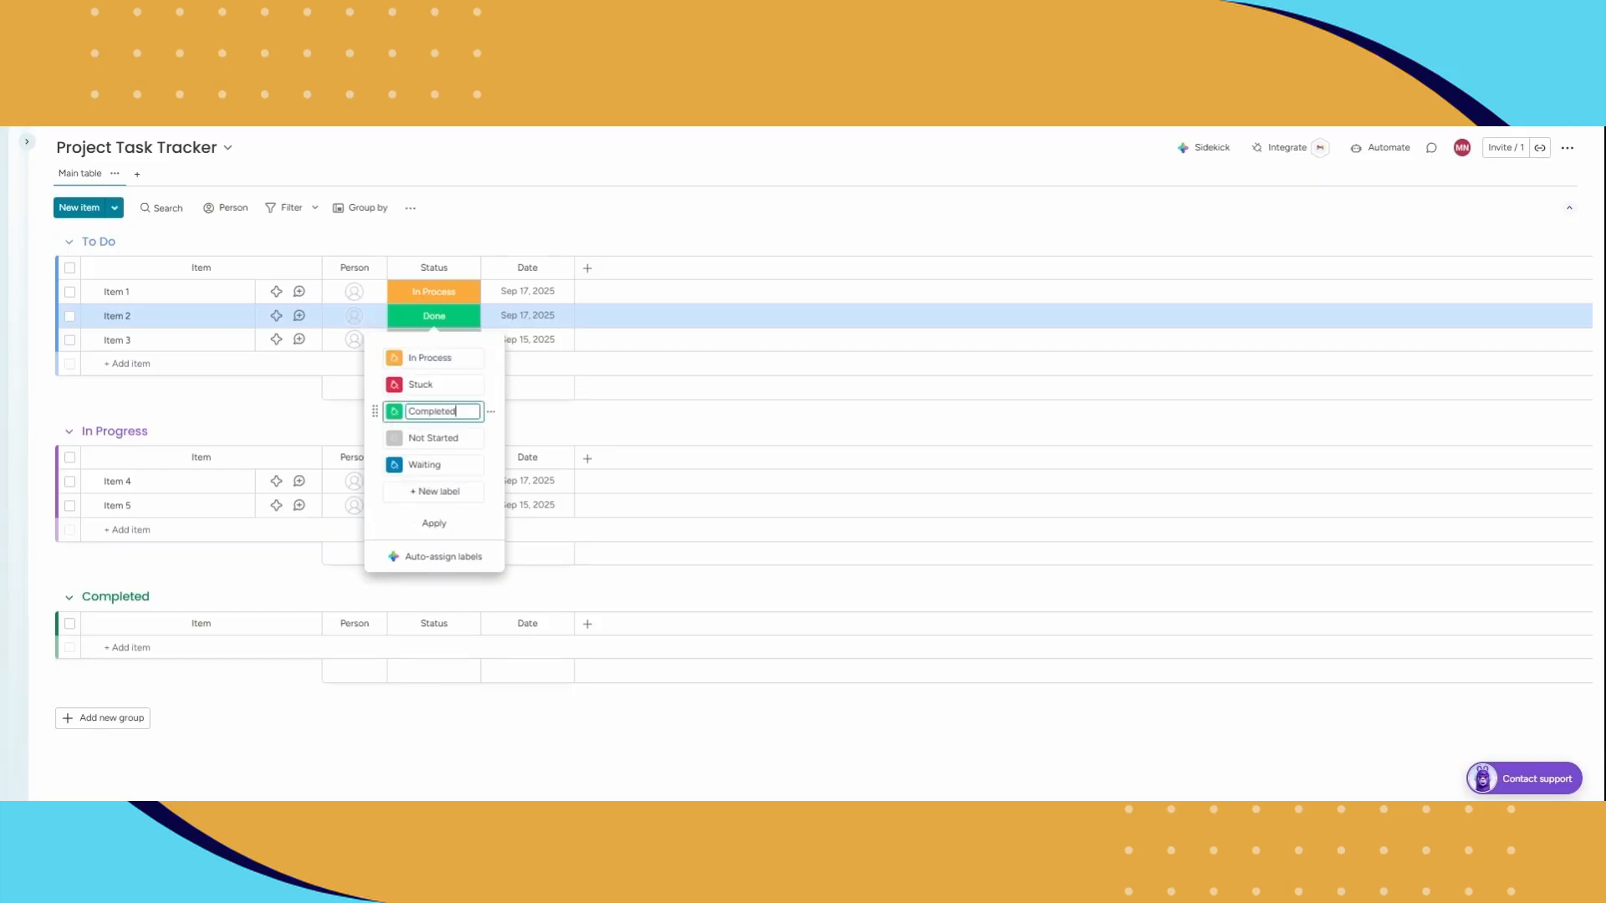
left_click(431, 358)
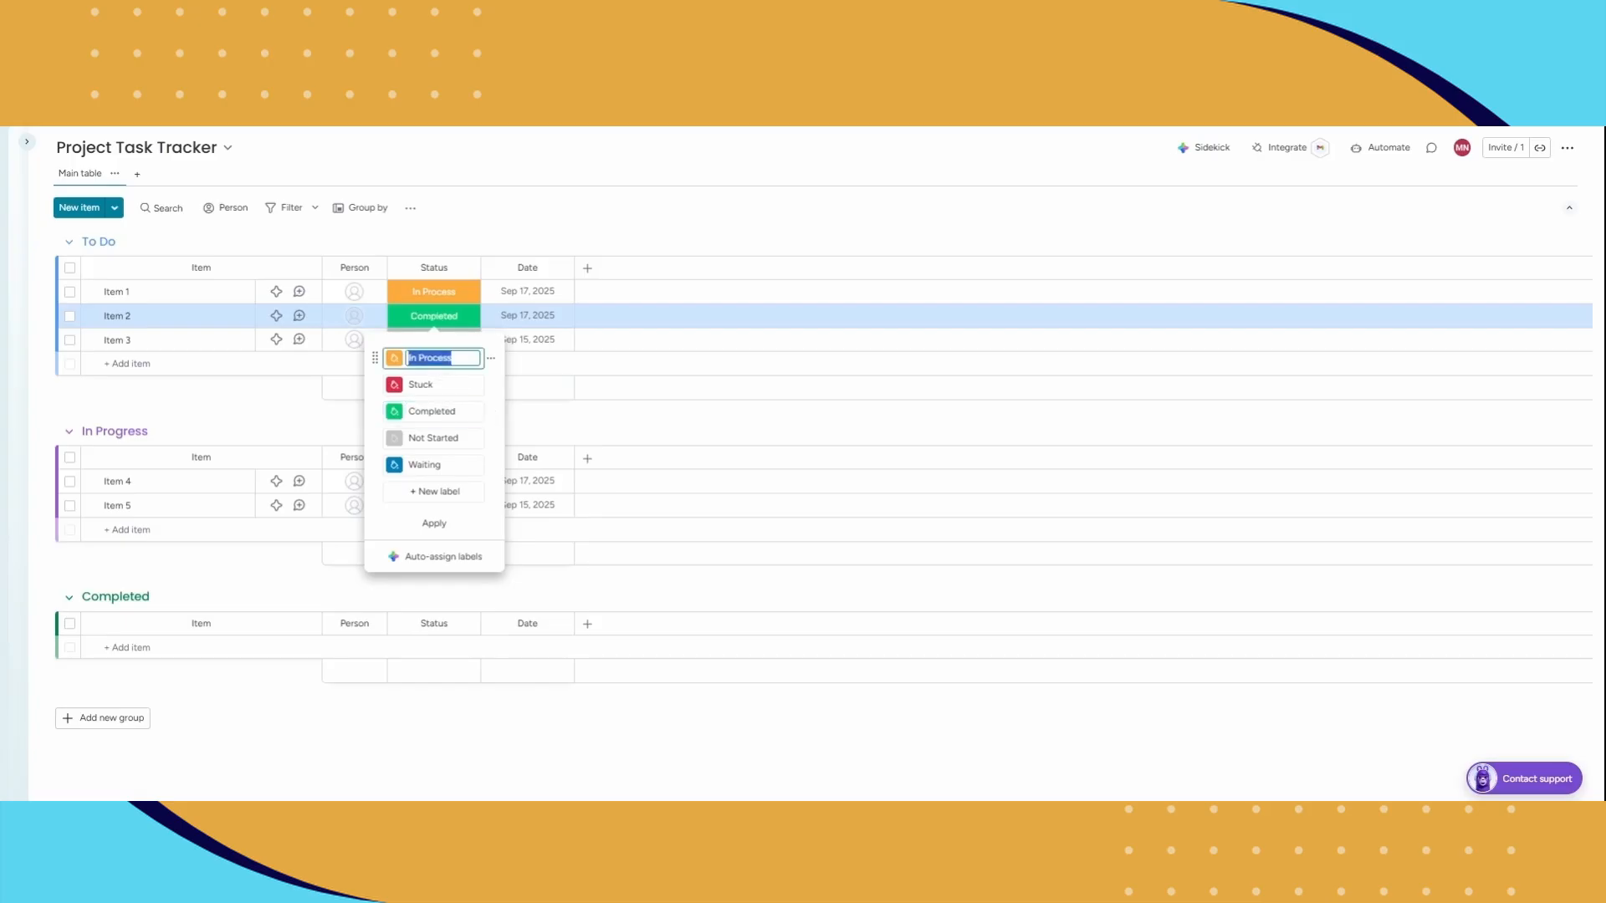
type("To Do")
left_click(434, 523)
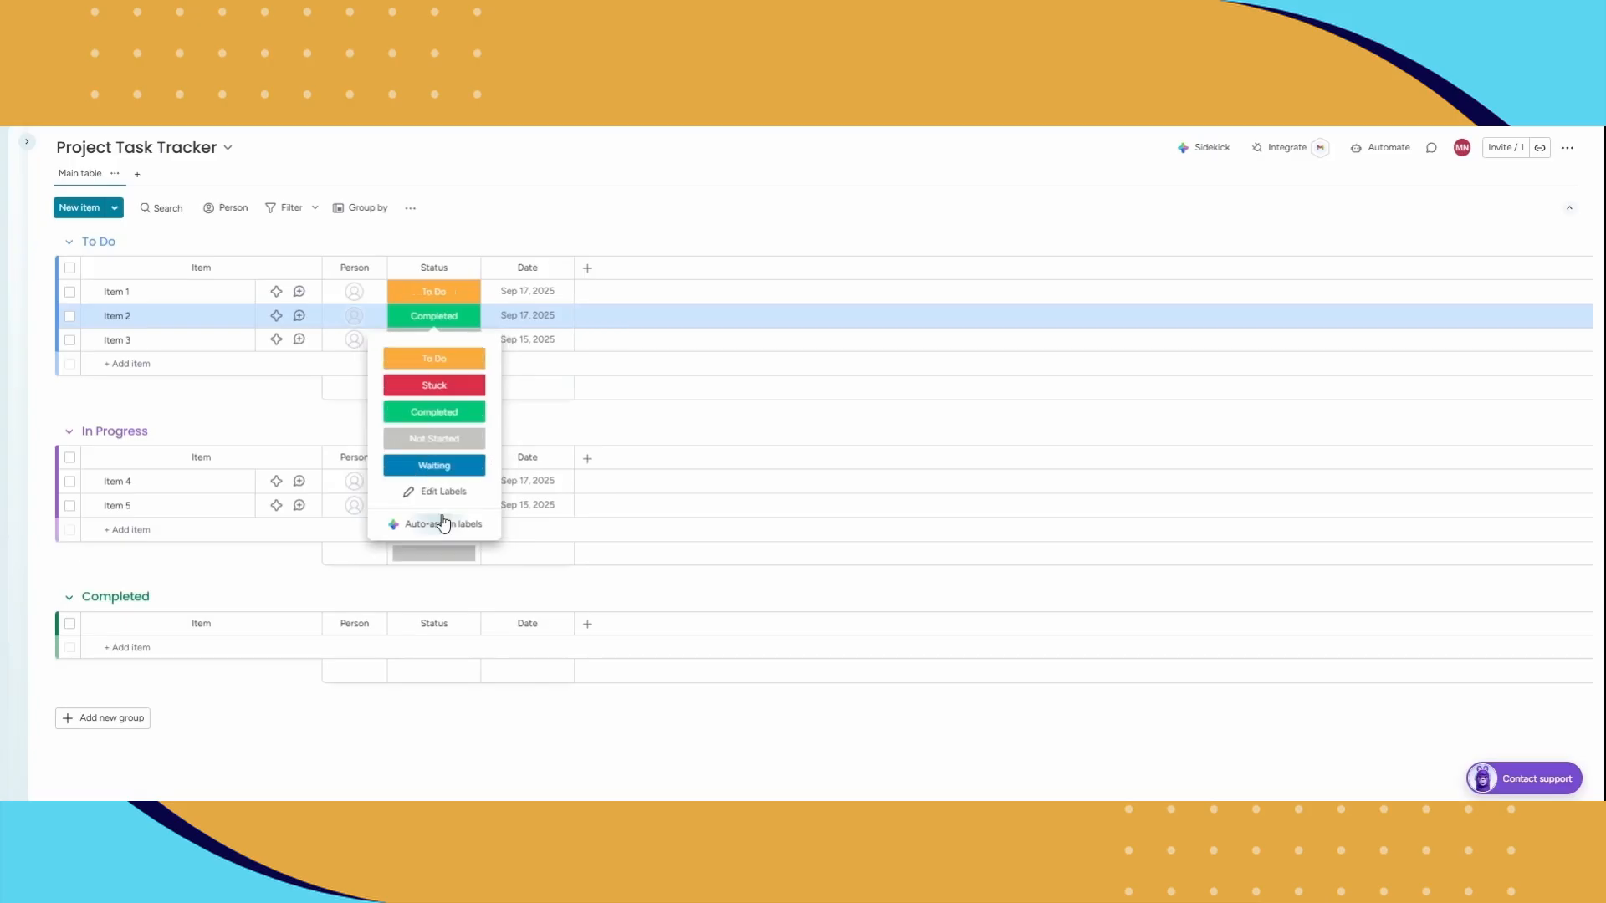
left_click(501, 232)
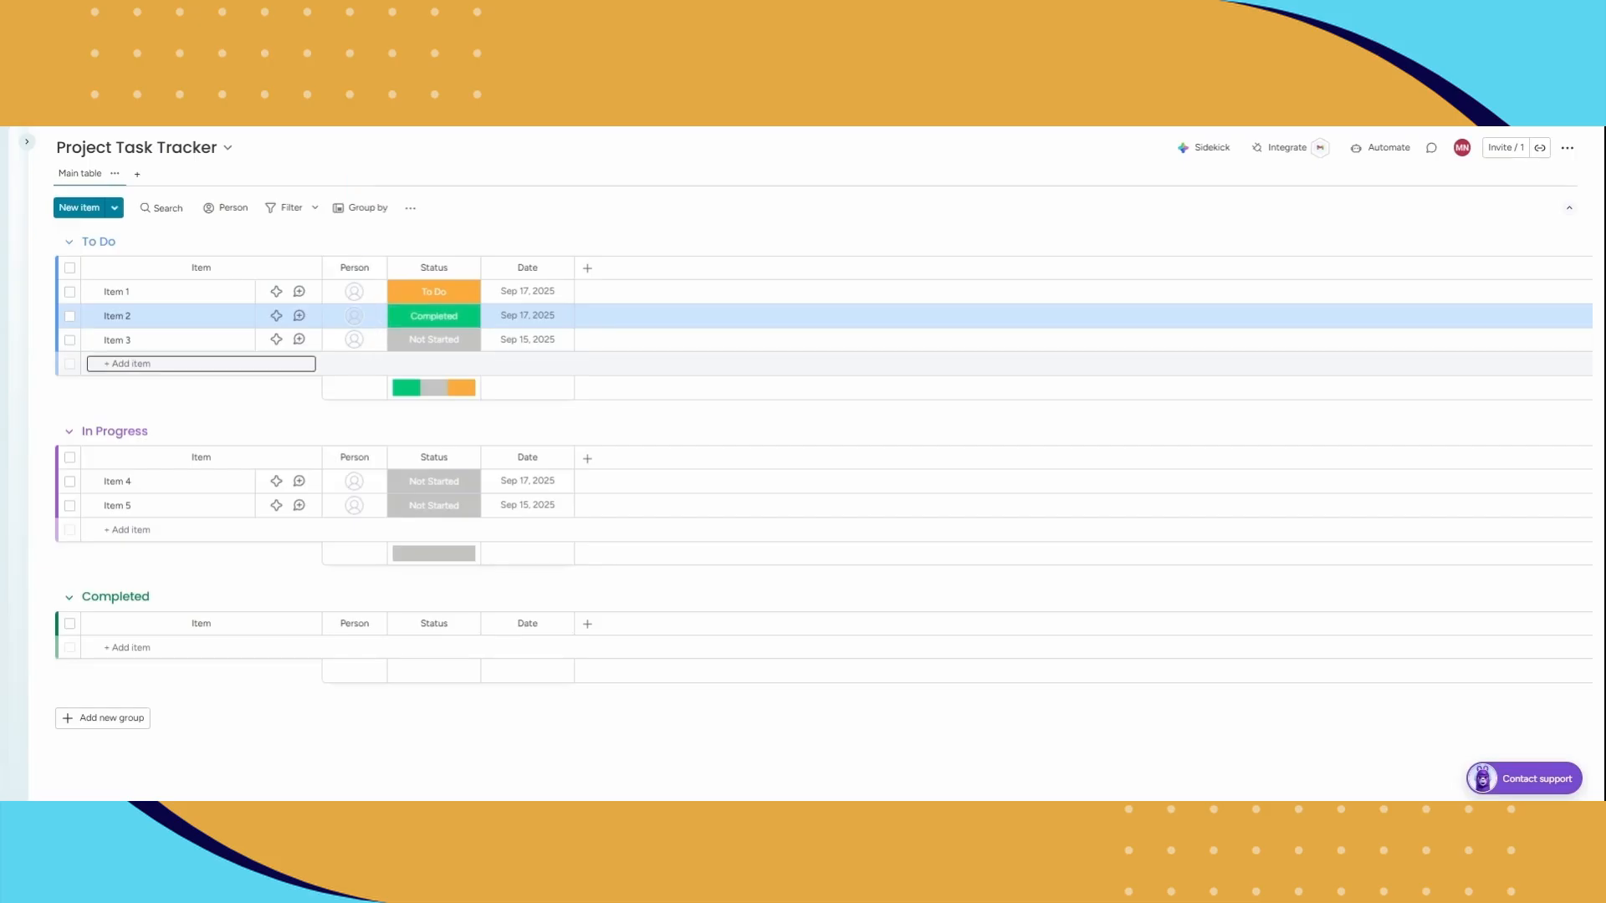
Step: Assign the first suggested person to Item 1 in the To Do group
left_click(345, 297)
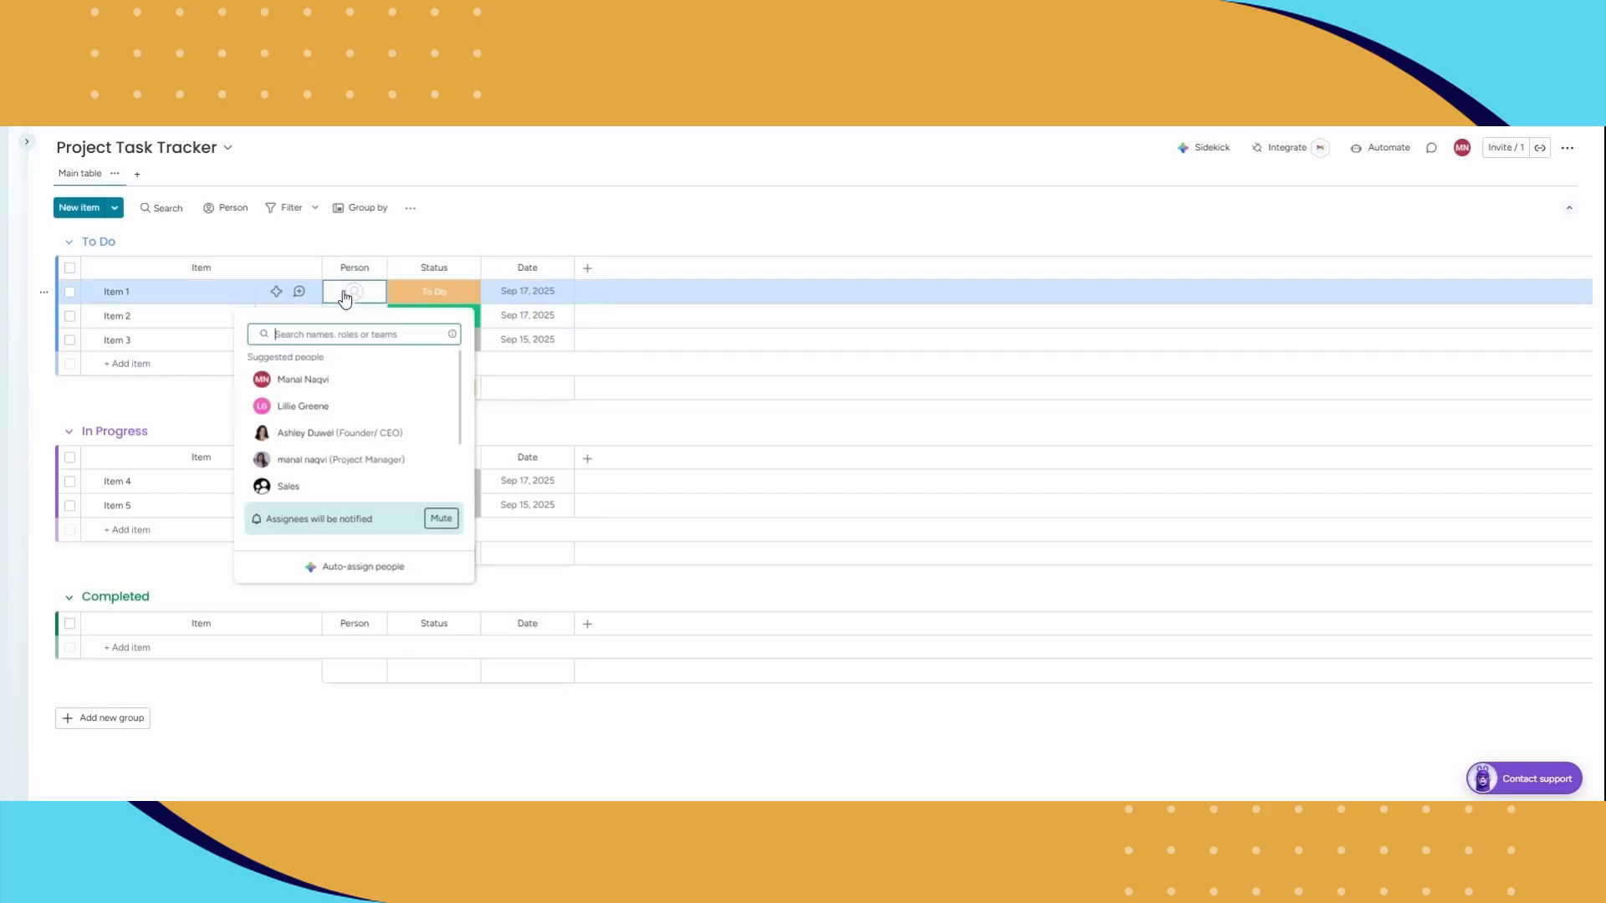
left_click(317, 379)
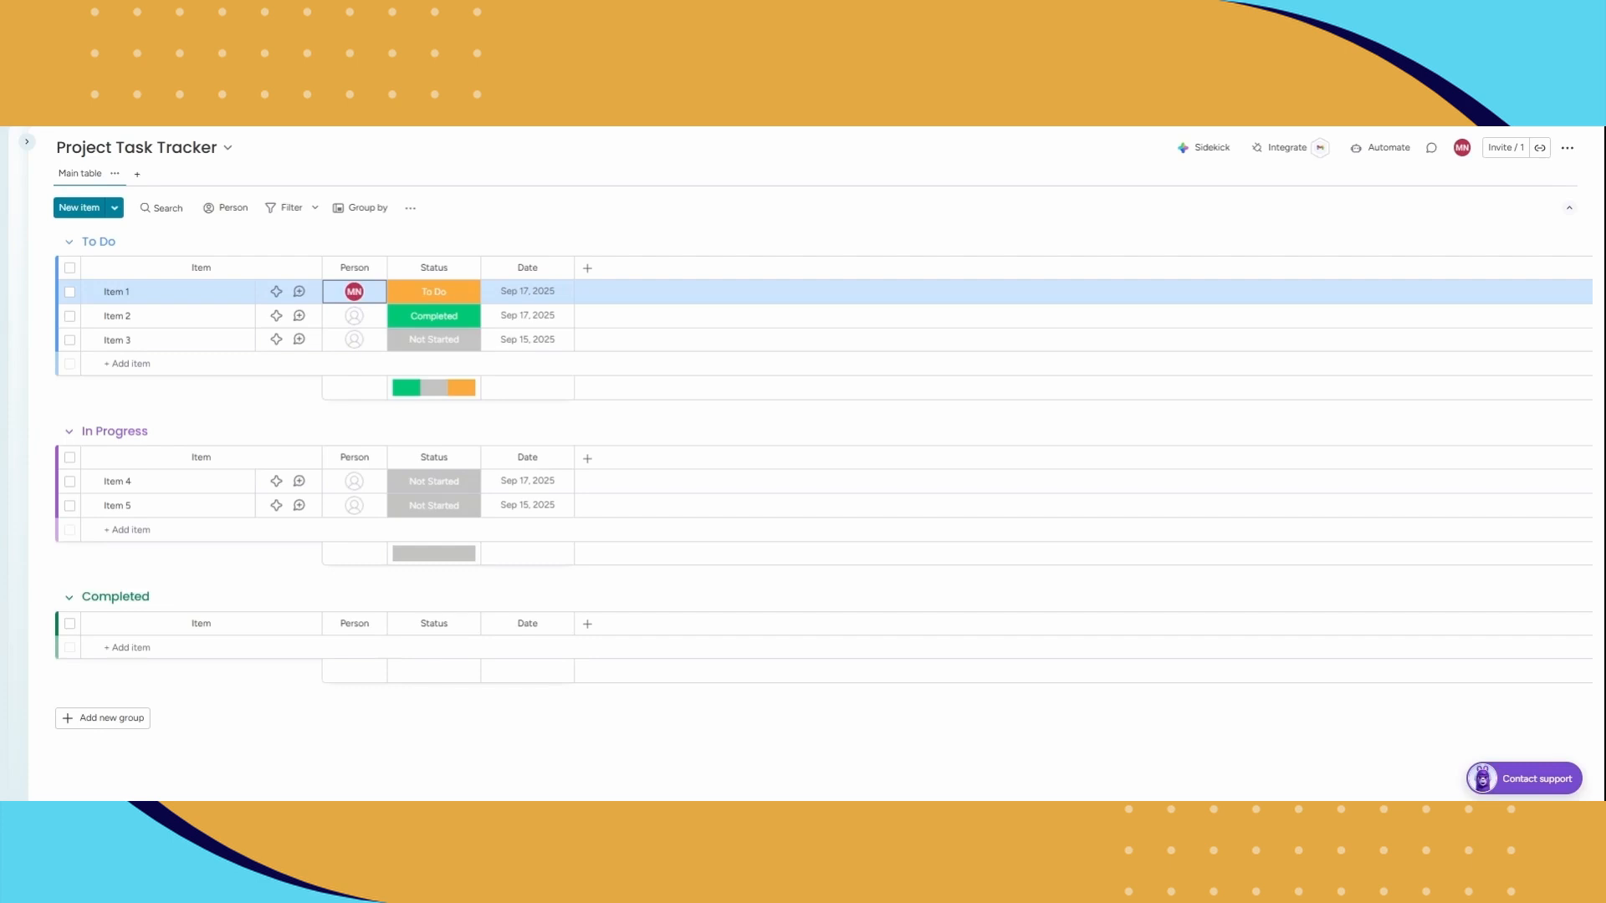
Step: Add a Dropdown column after the Date column and name it "Type pf Task"
left_click(591, 269)
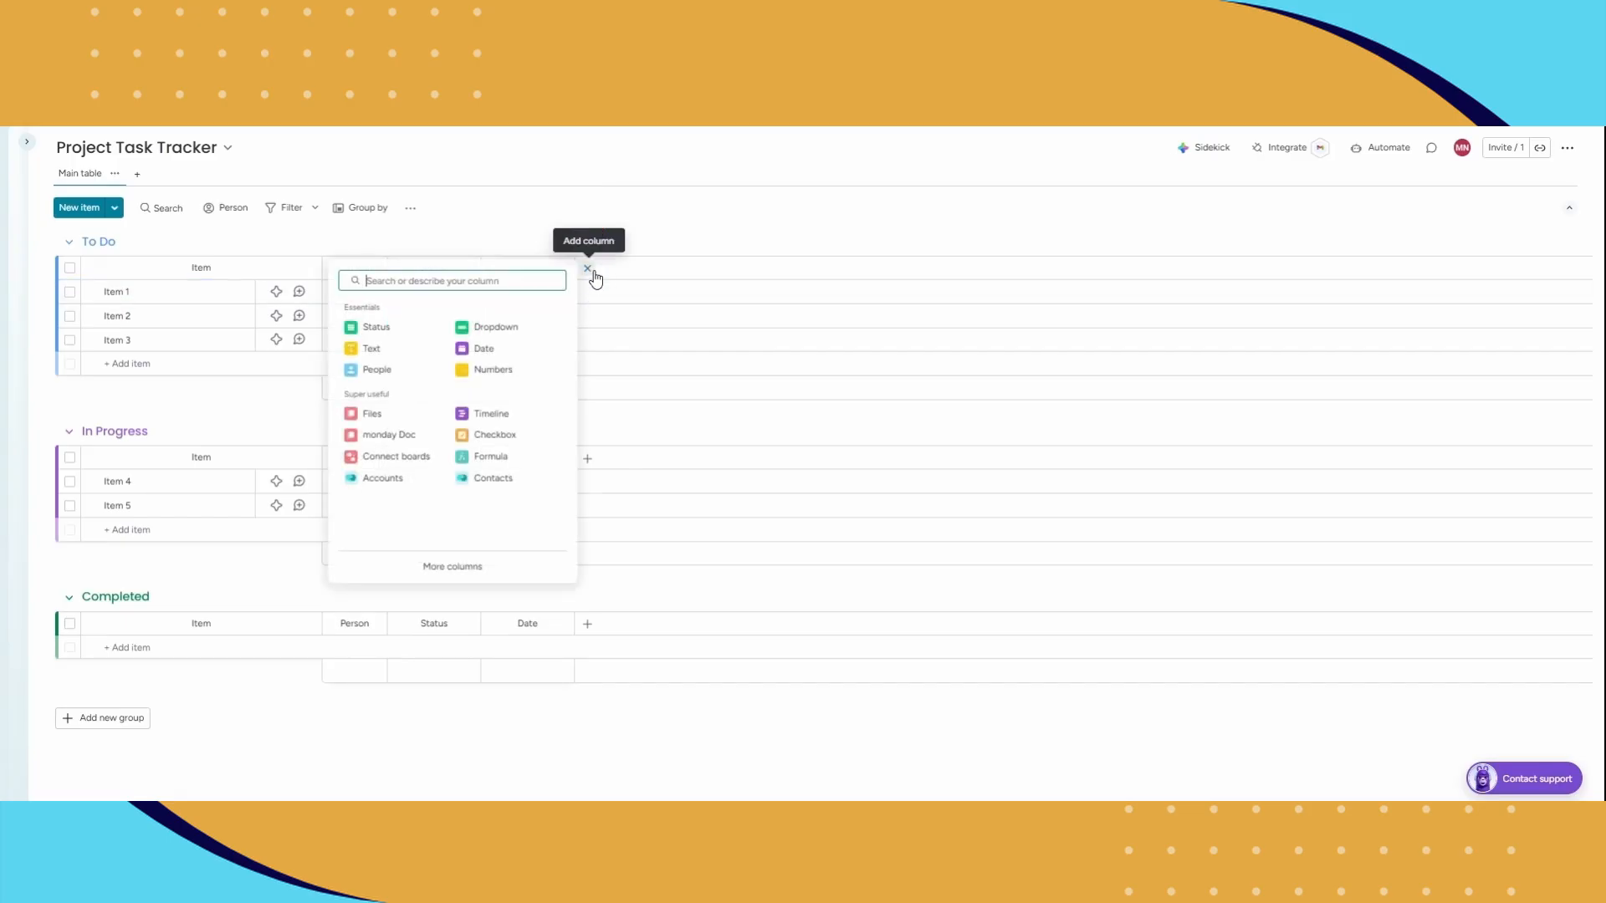
left_click(502, 334)
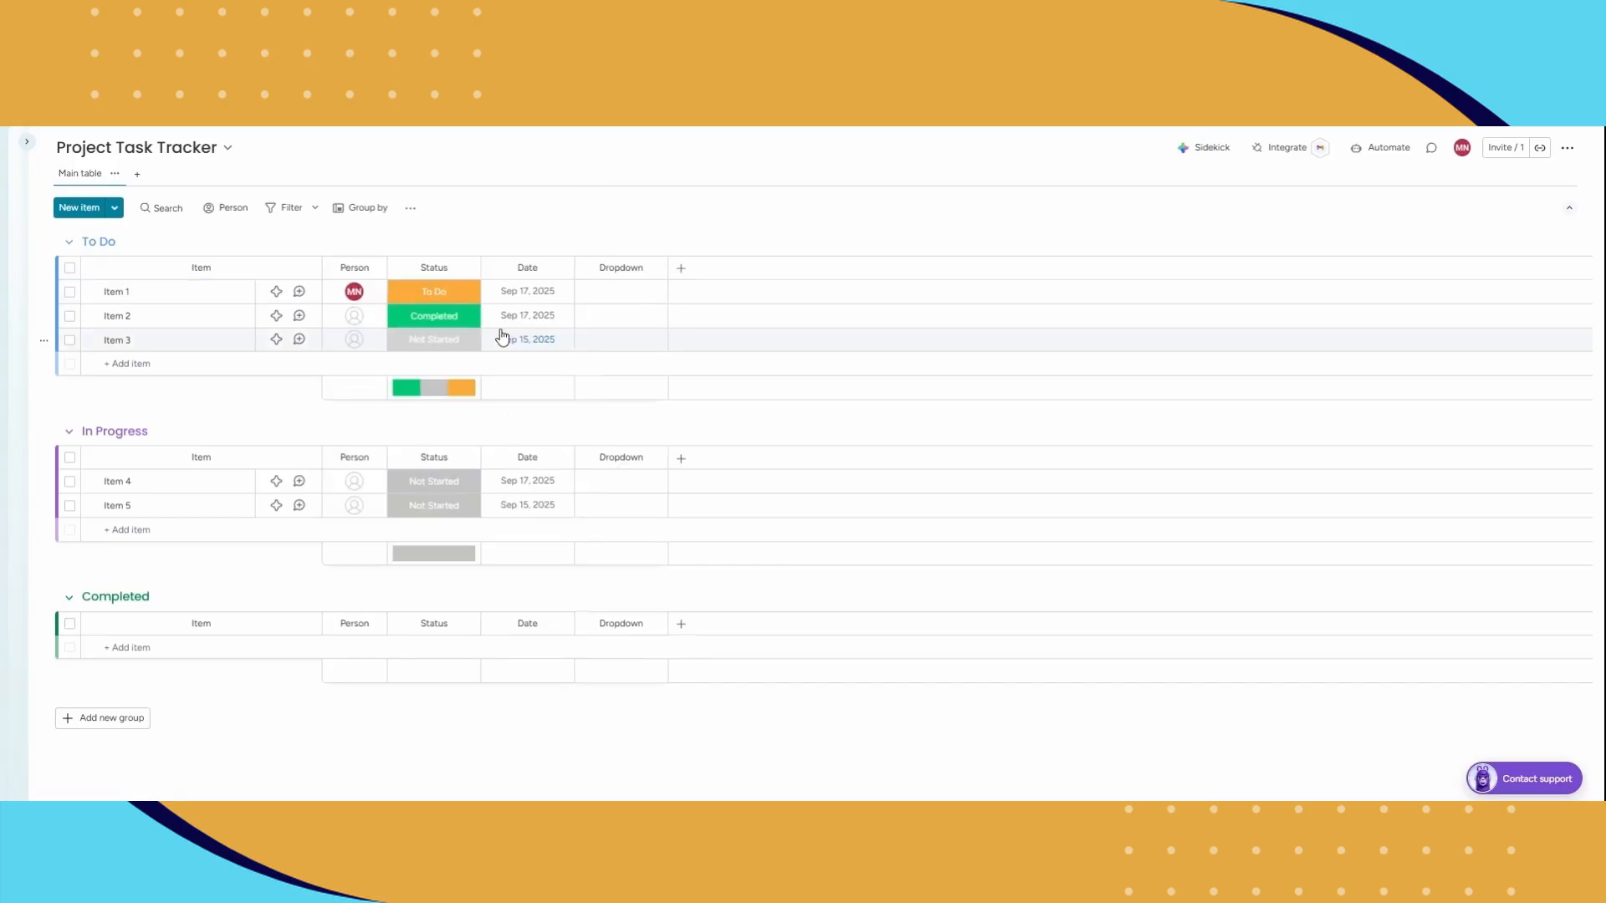
left_click(620, 261)
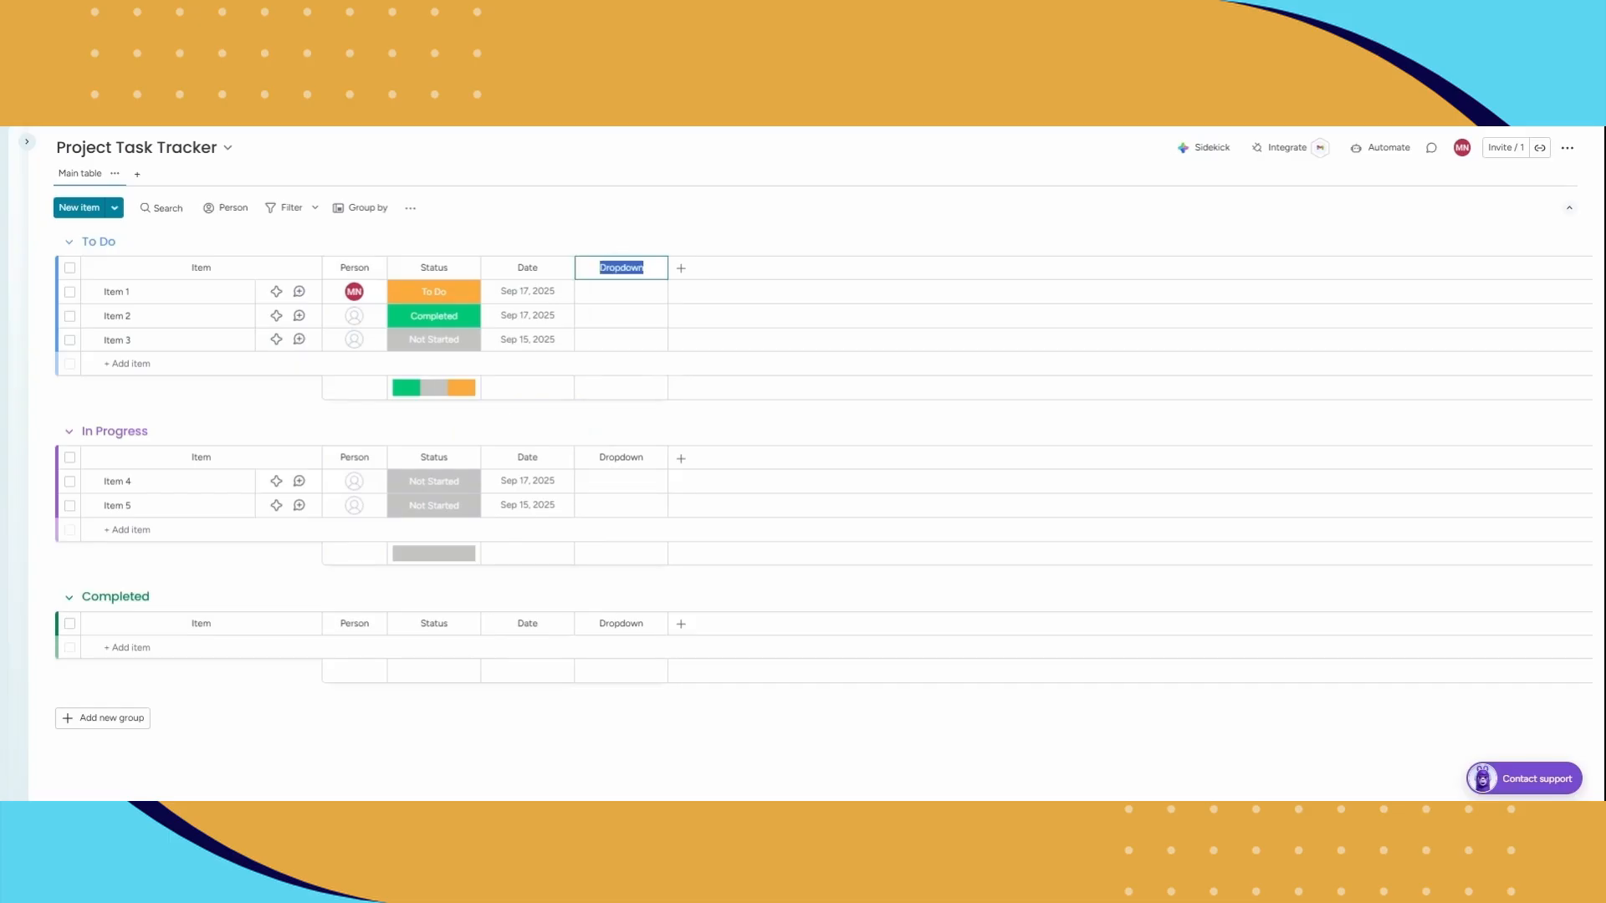
type("Type pf Task")
key("Return")
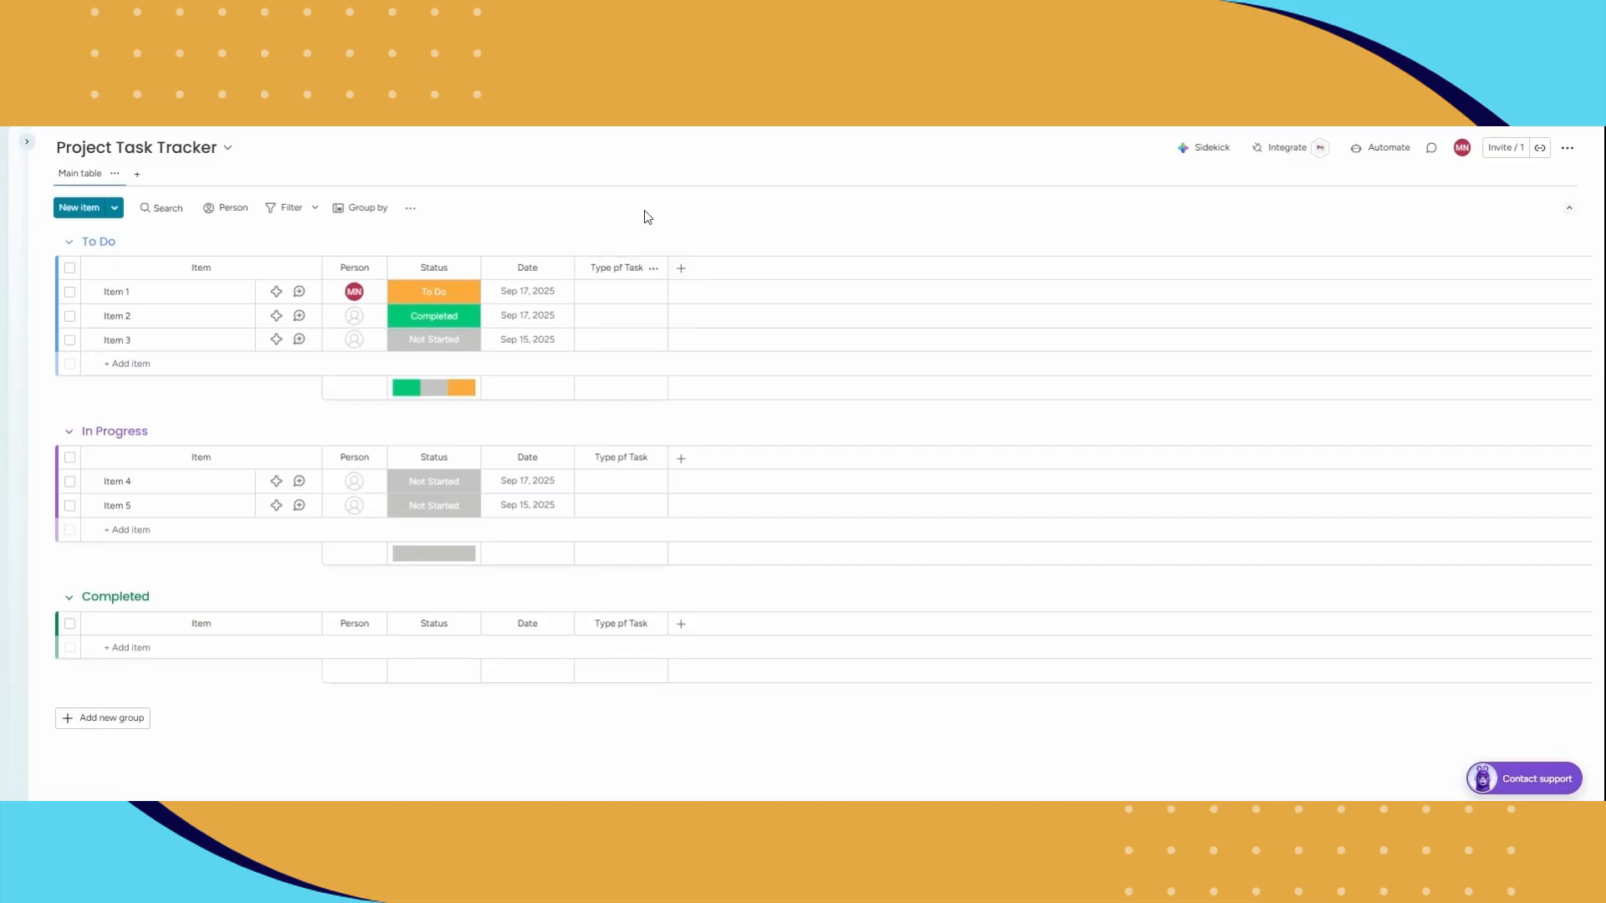
Step: Create the dropdown labels 1, 2 and 3 from Item 1's Type pf Task cell
left_click(636, 303)
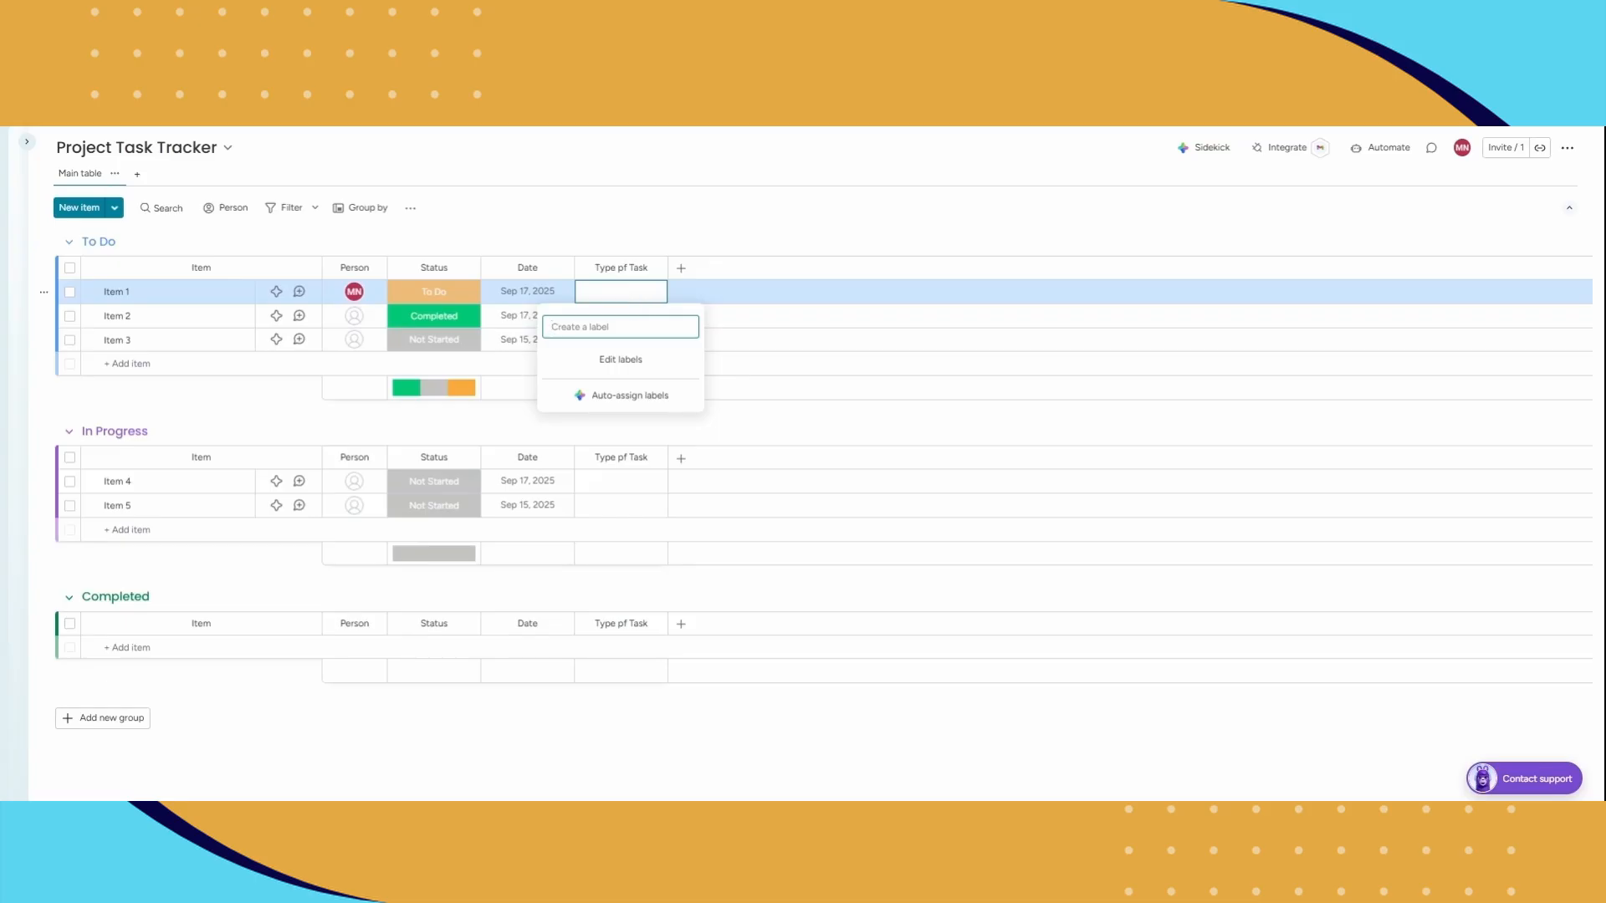
type("t")
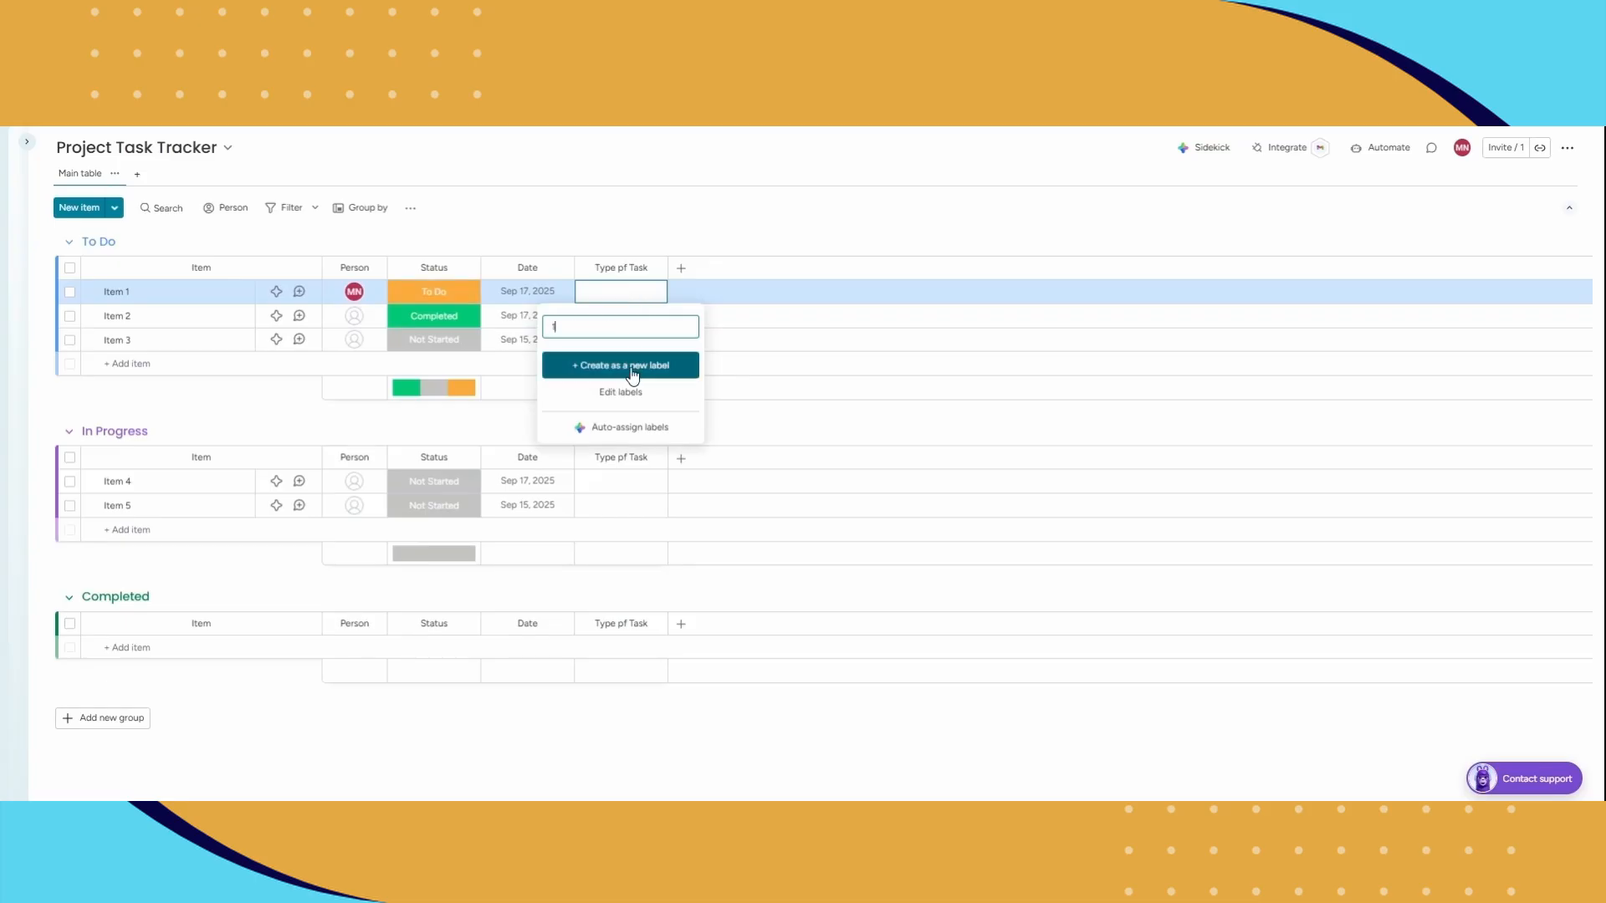
left_click(633, 368)
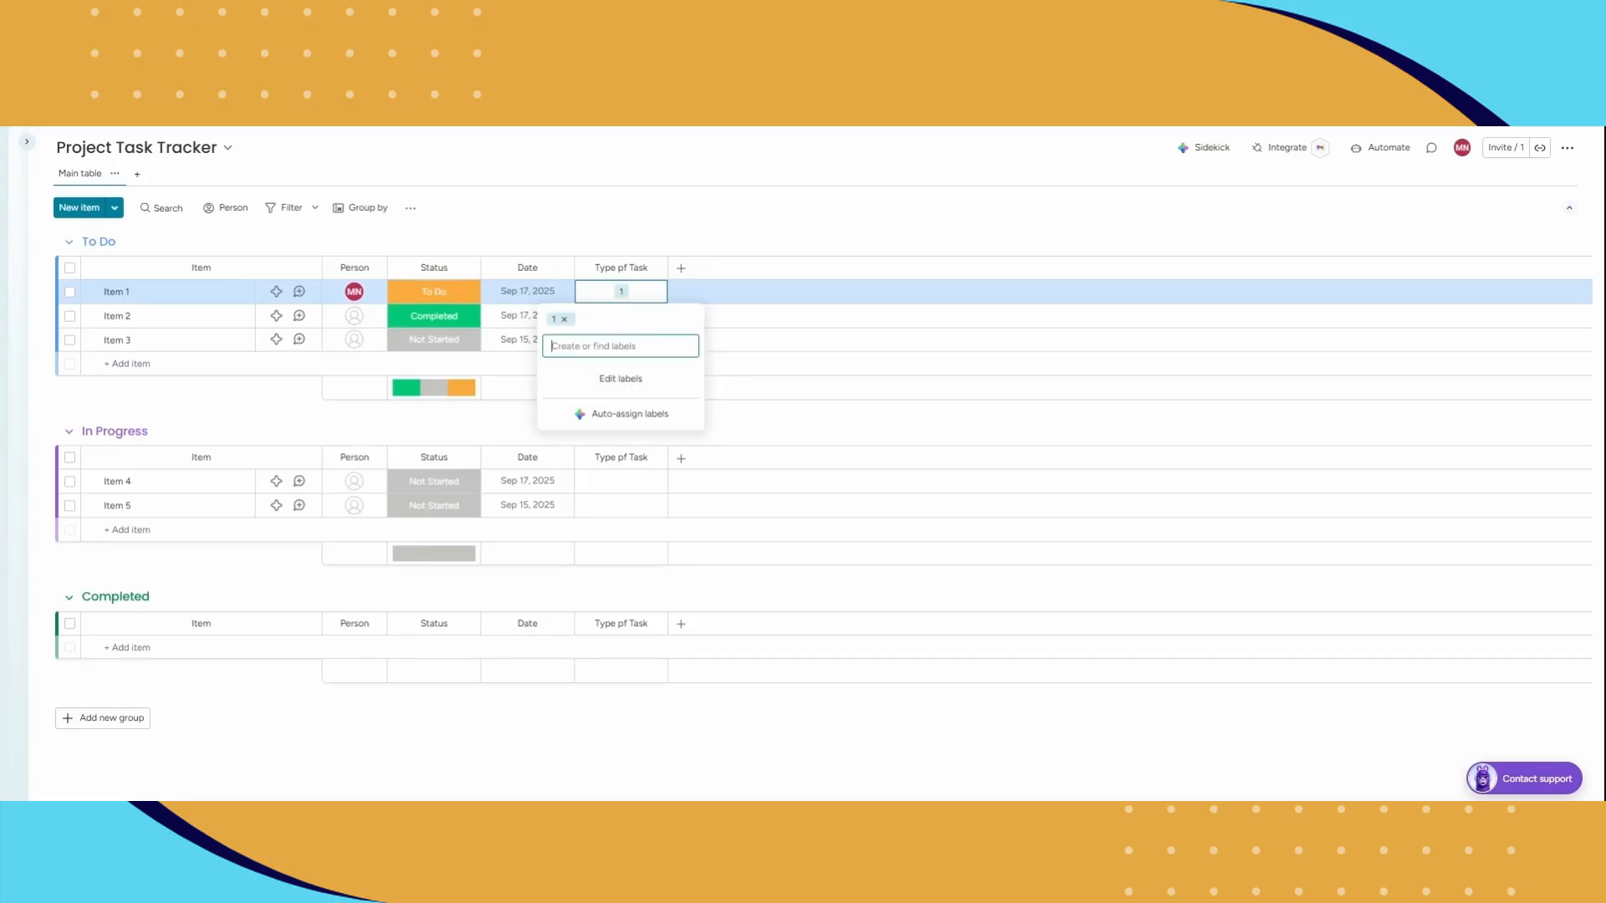
type("2")
left_click(634, 382)
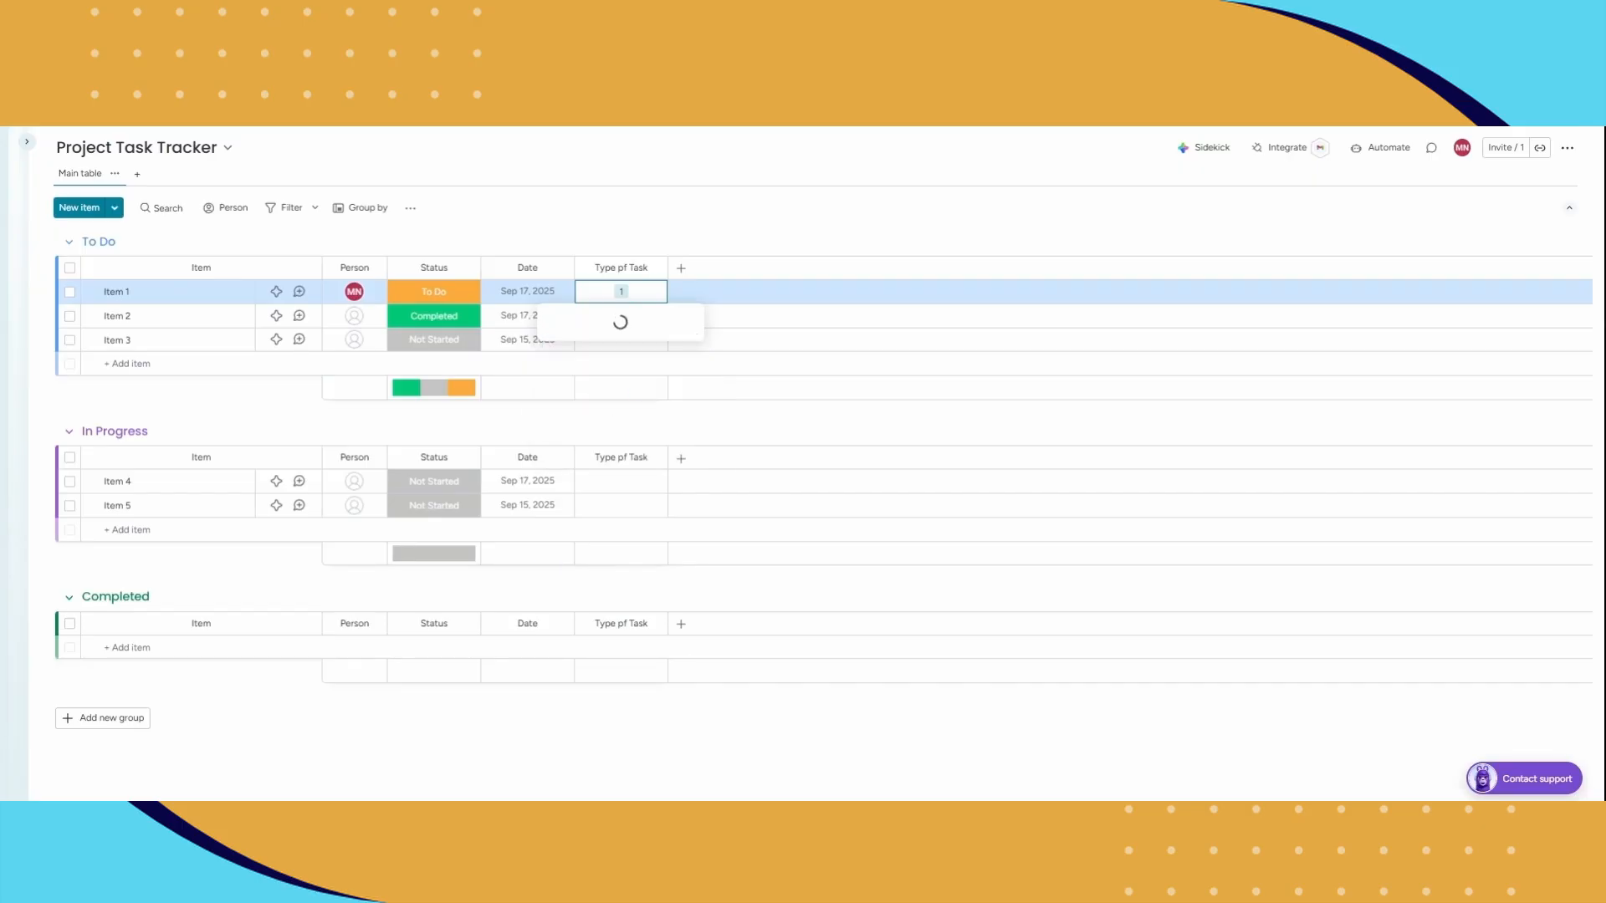
type("3")
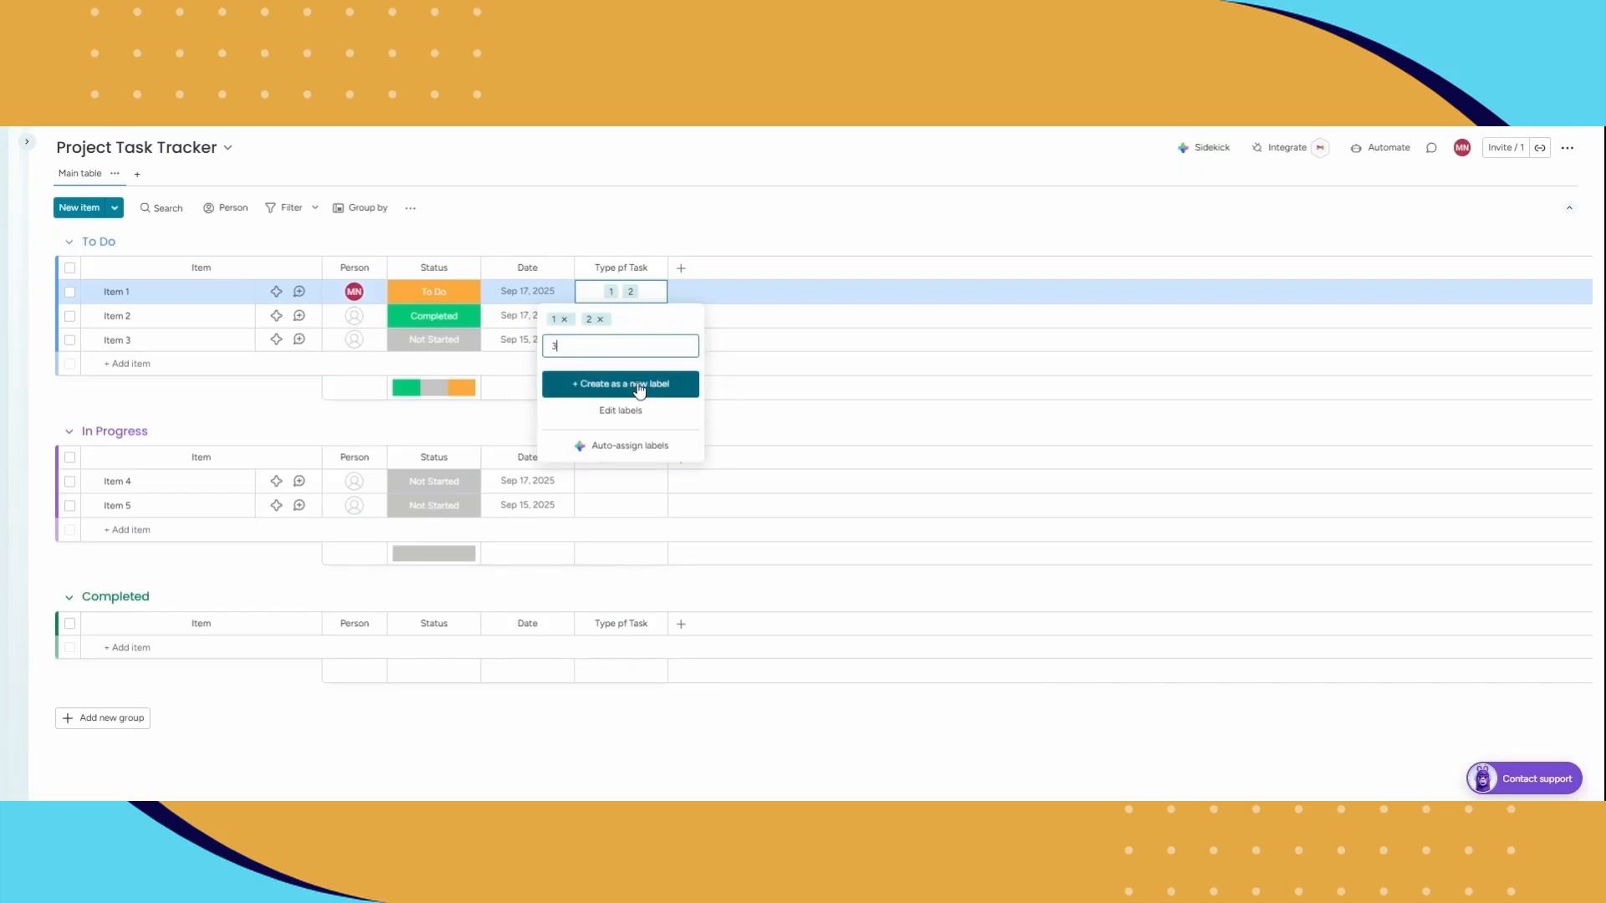
left_click(637, 383)
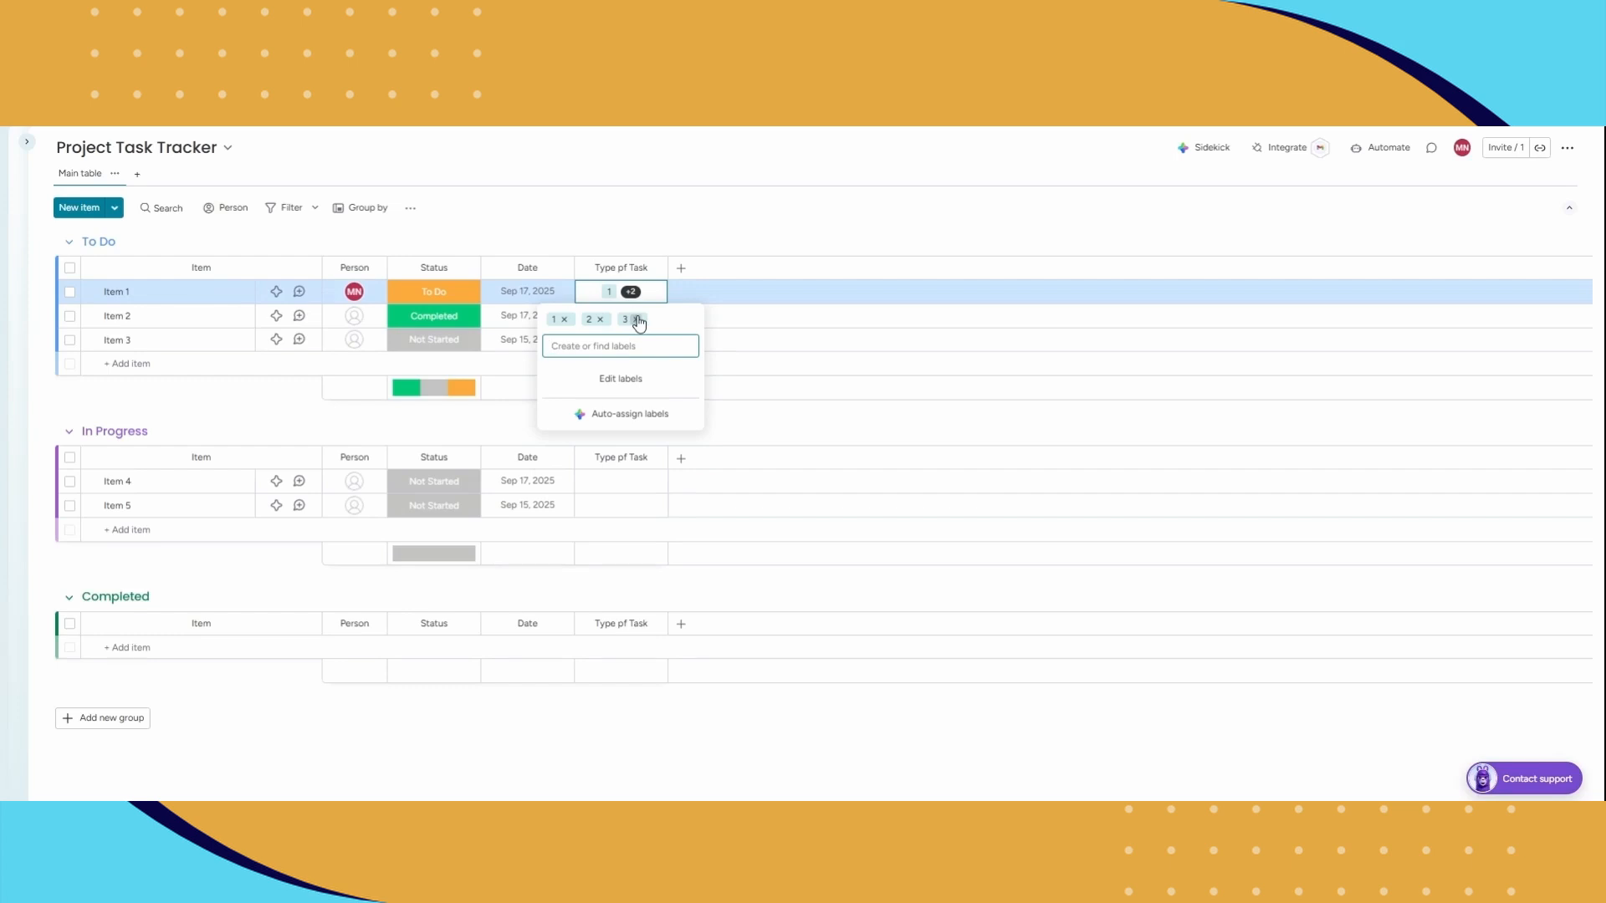
Step: Remove all labels from Item 1's Type pf Task cell and assign only label 2
left_click(636, 318)
left_click(565, 319)
left_click(567, 319)
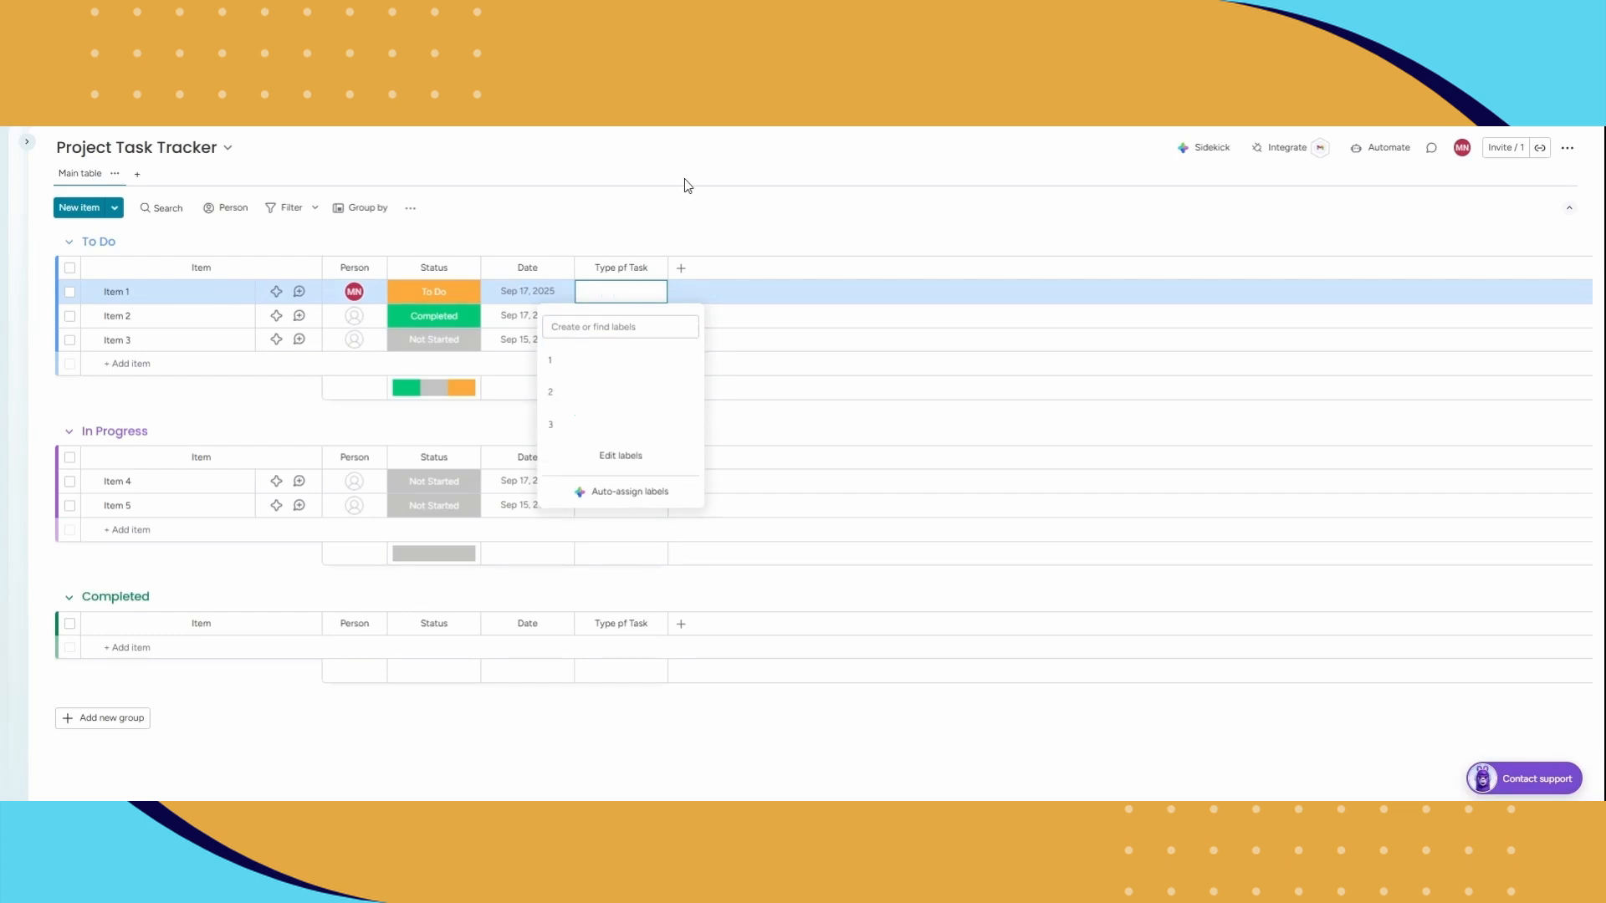
left_click(685, 183)
left_click(616, 301)
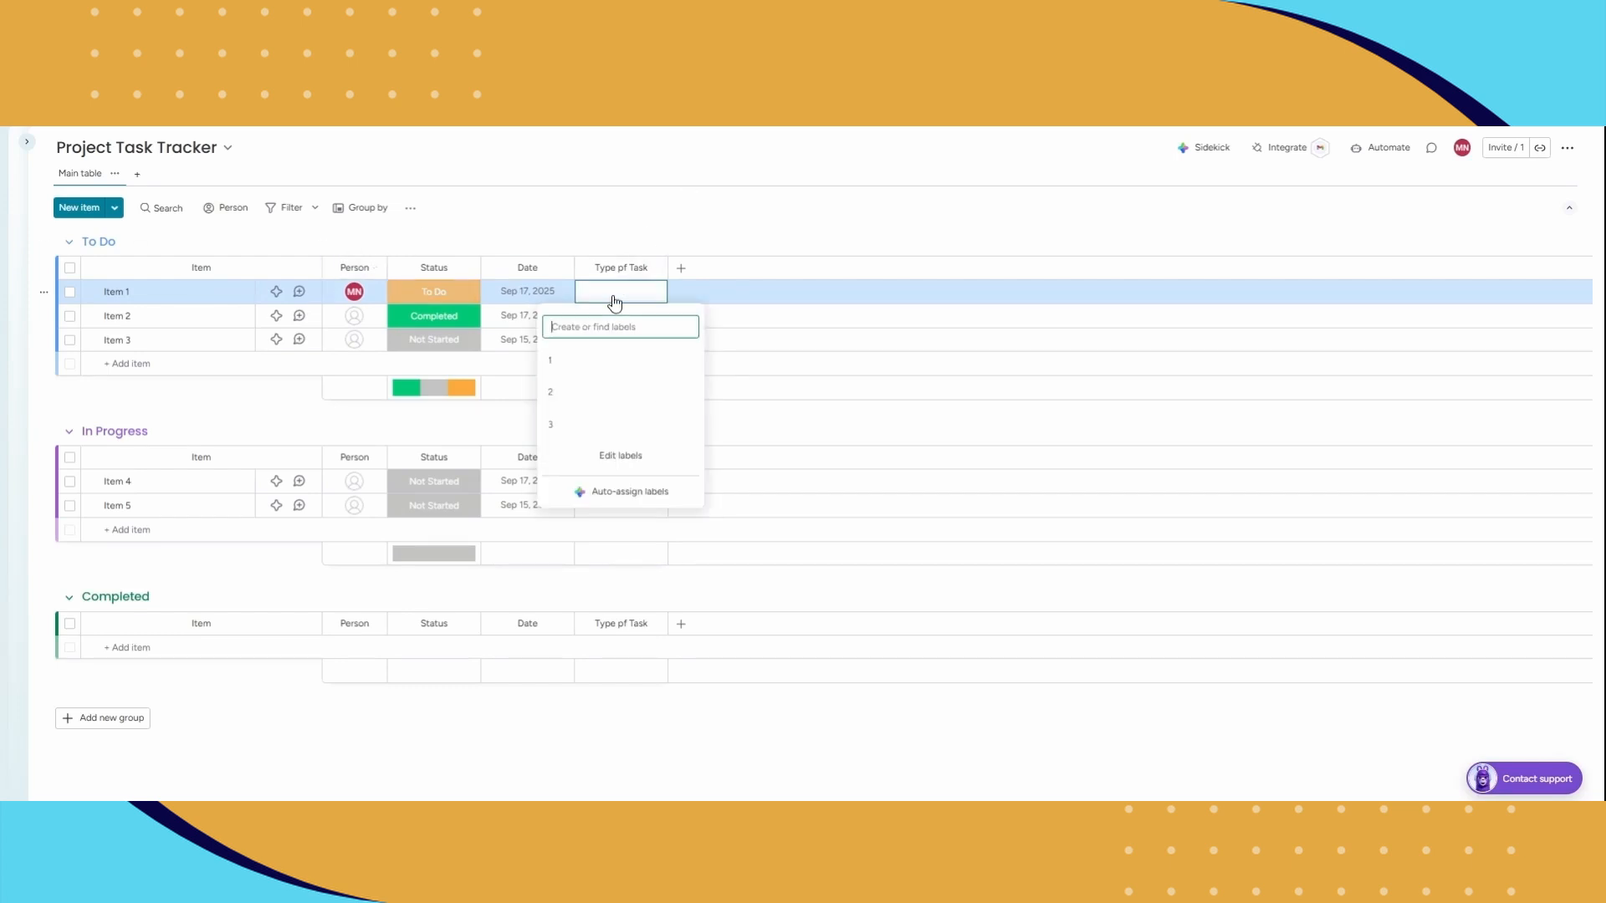
left_click(599, 395)
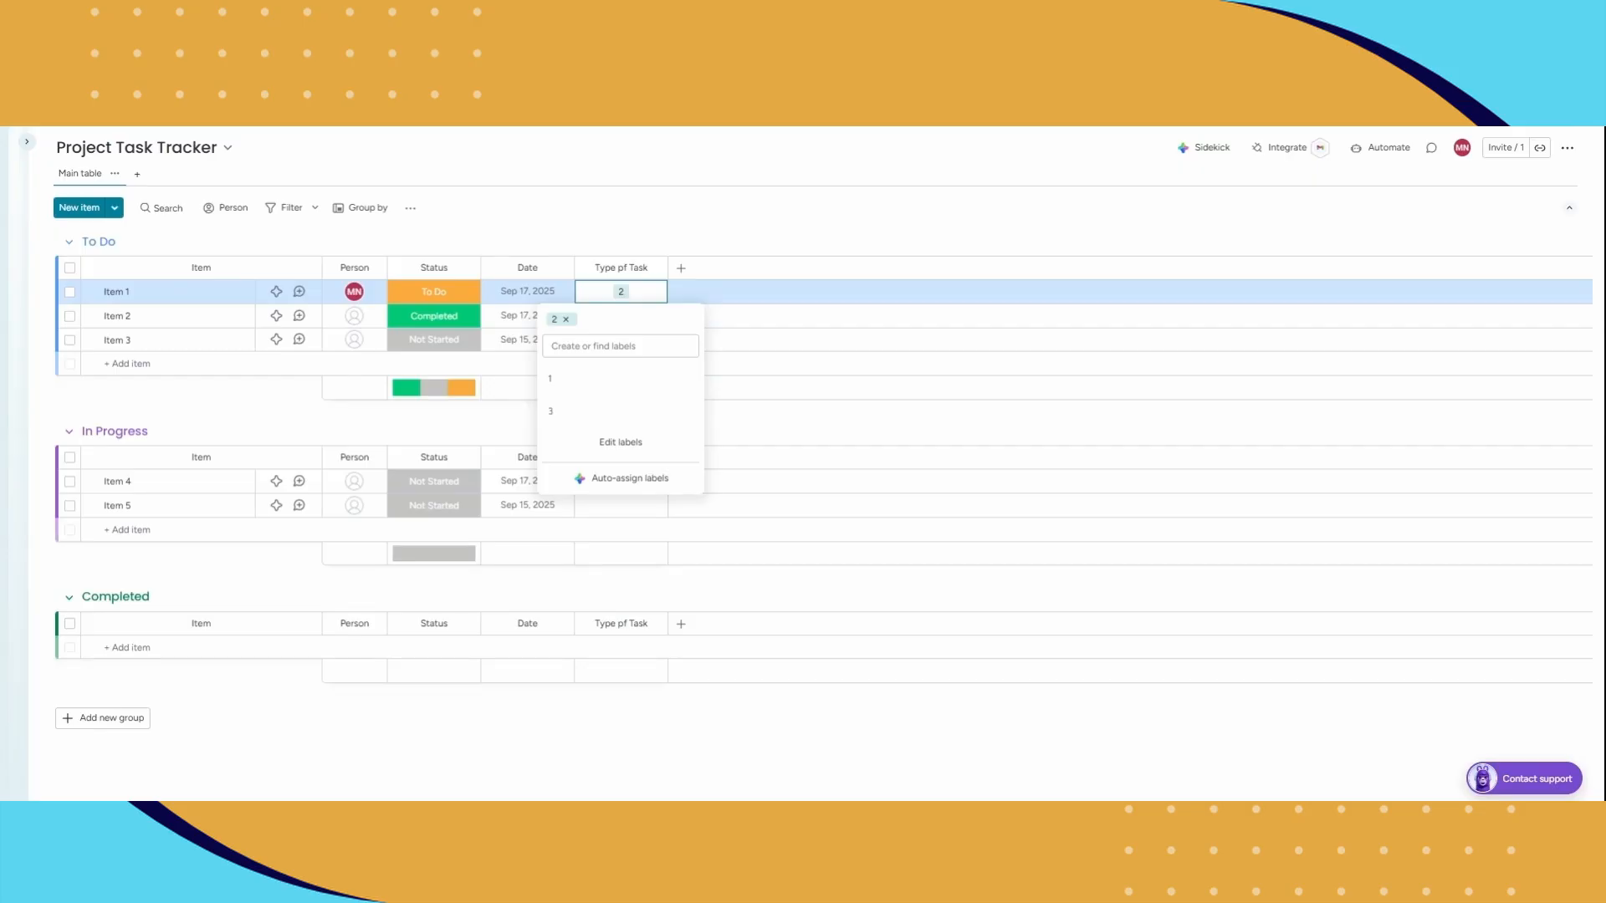
left_click(621, 294)
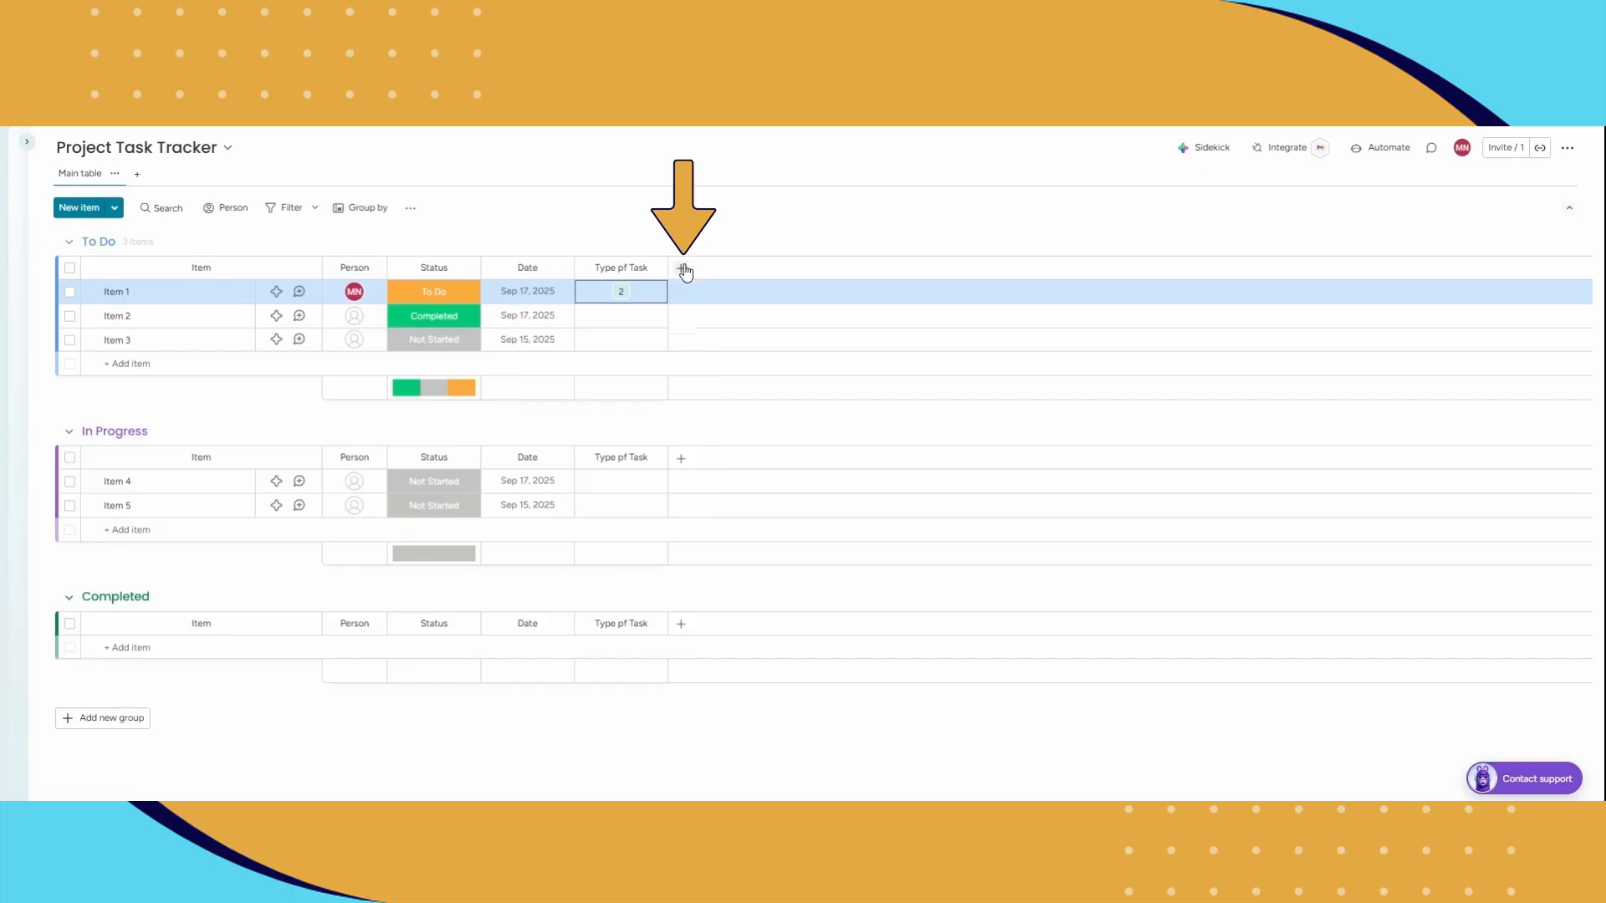
Step: Add a Timeline column after Type pf Task and widen it slightly
left_click(682, 271)
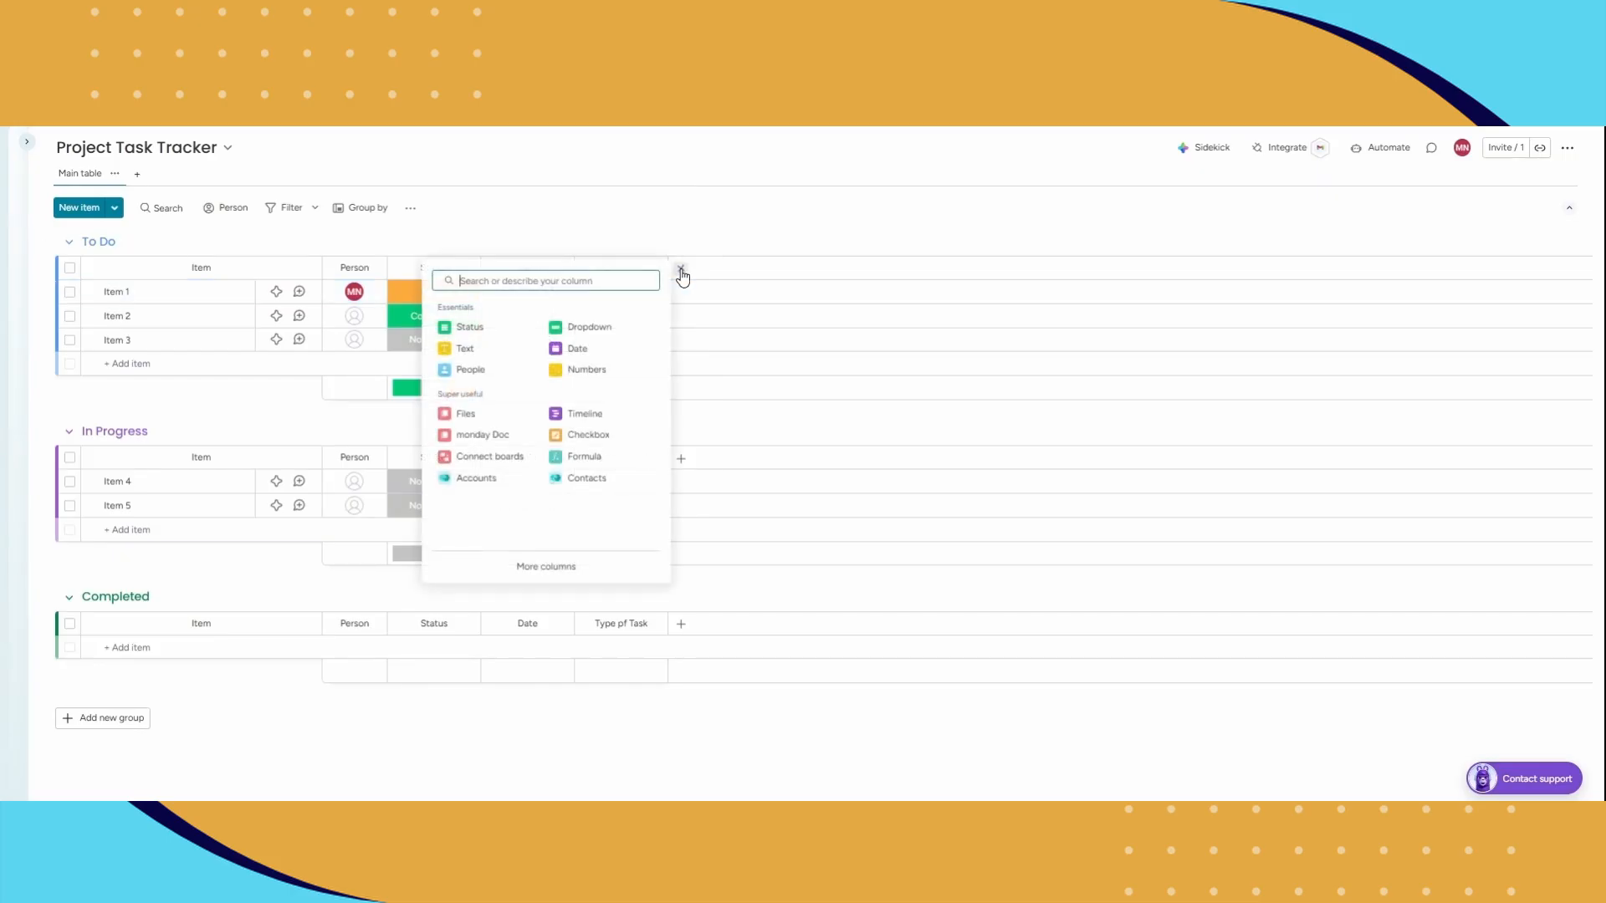
type("time")
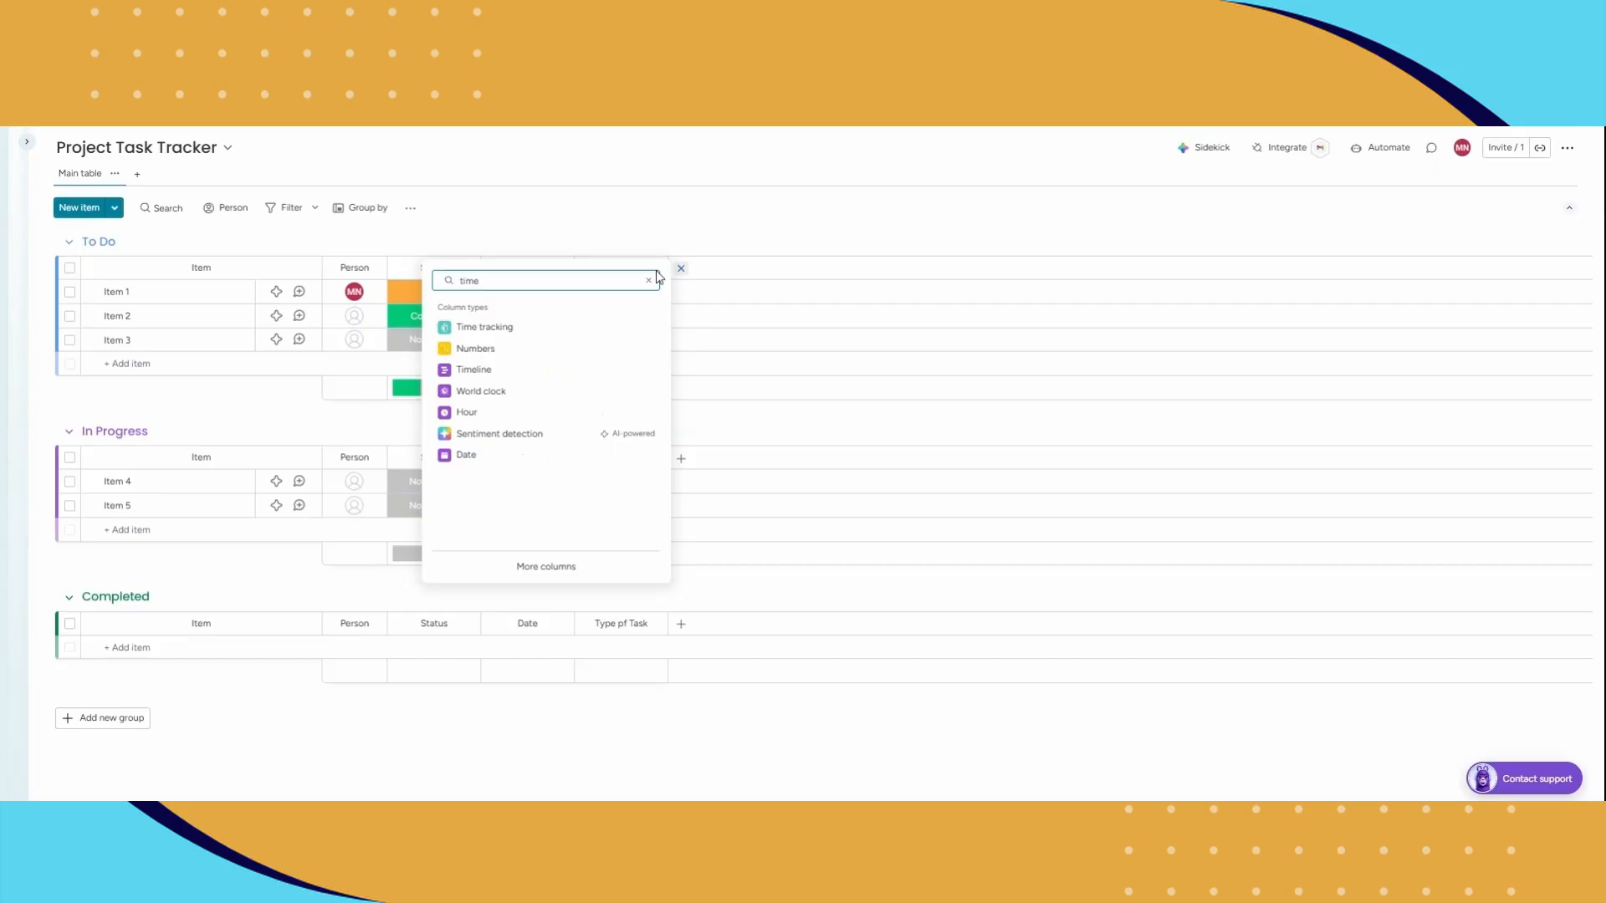
left_click(485, 368)
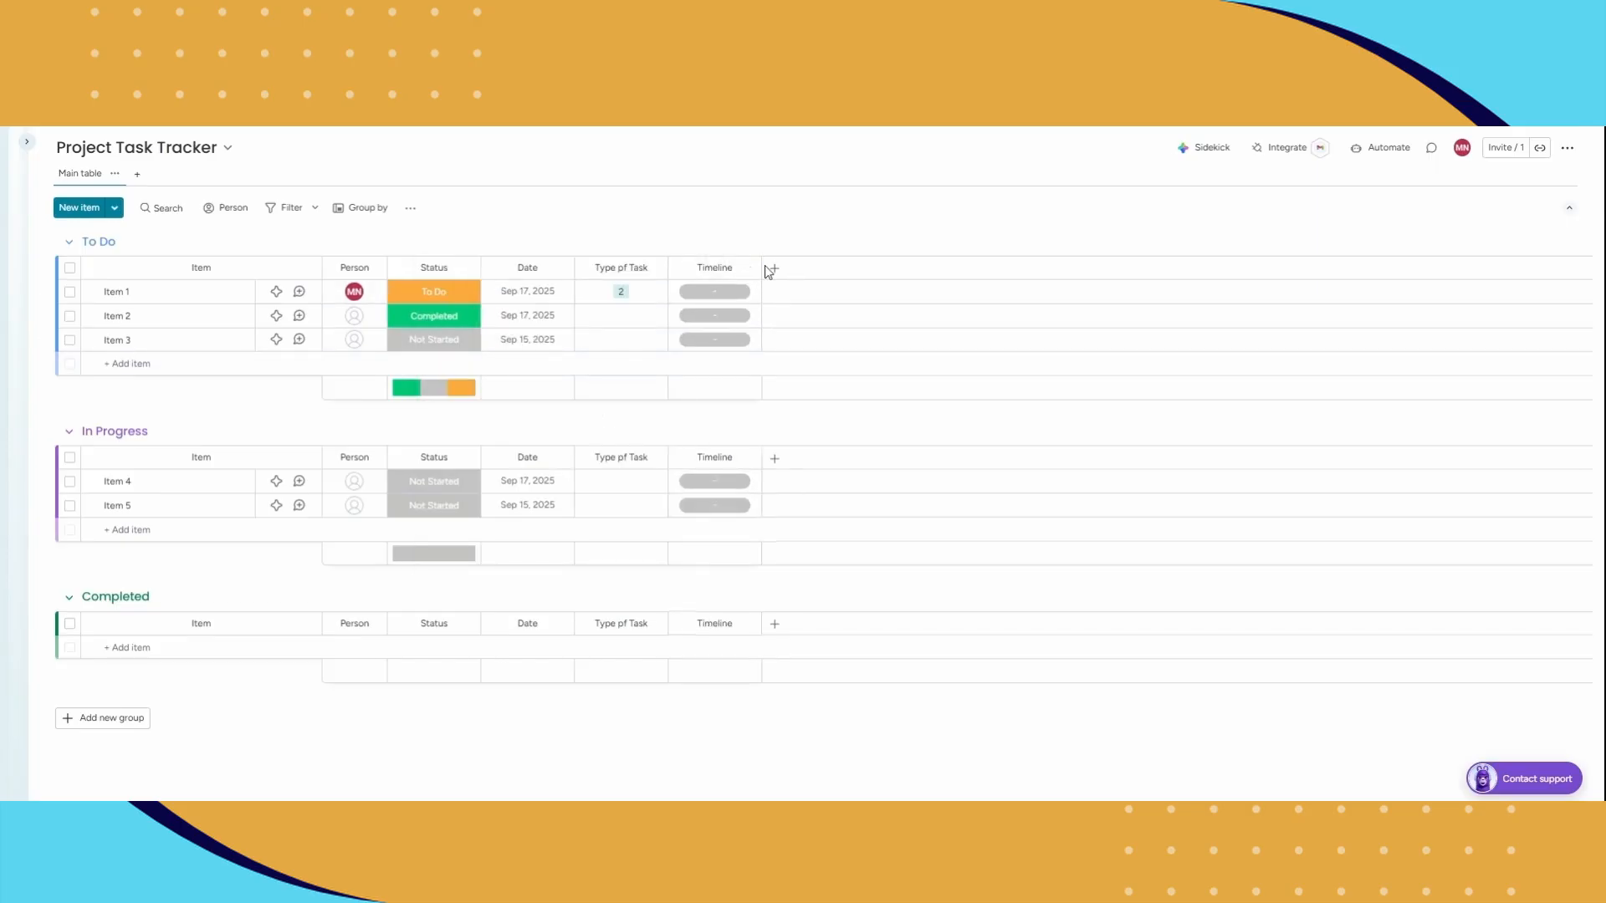
left_click_drag(762, 267, 803, 268)
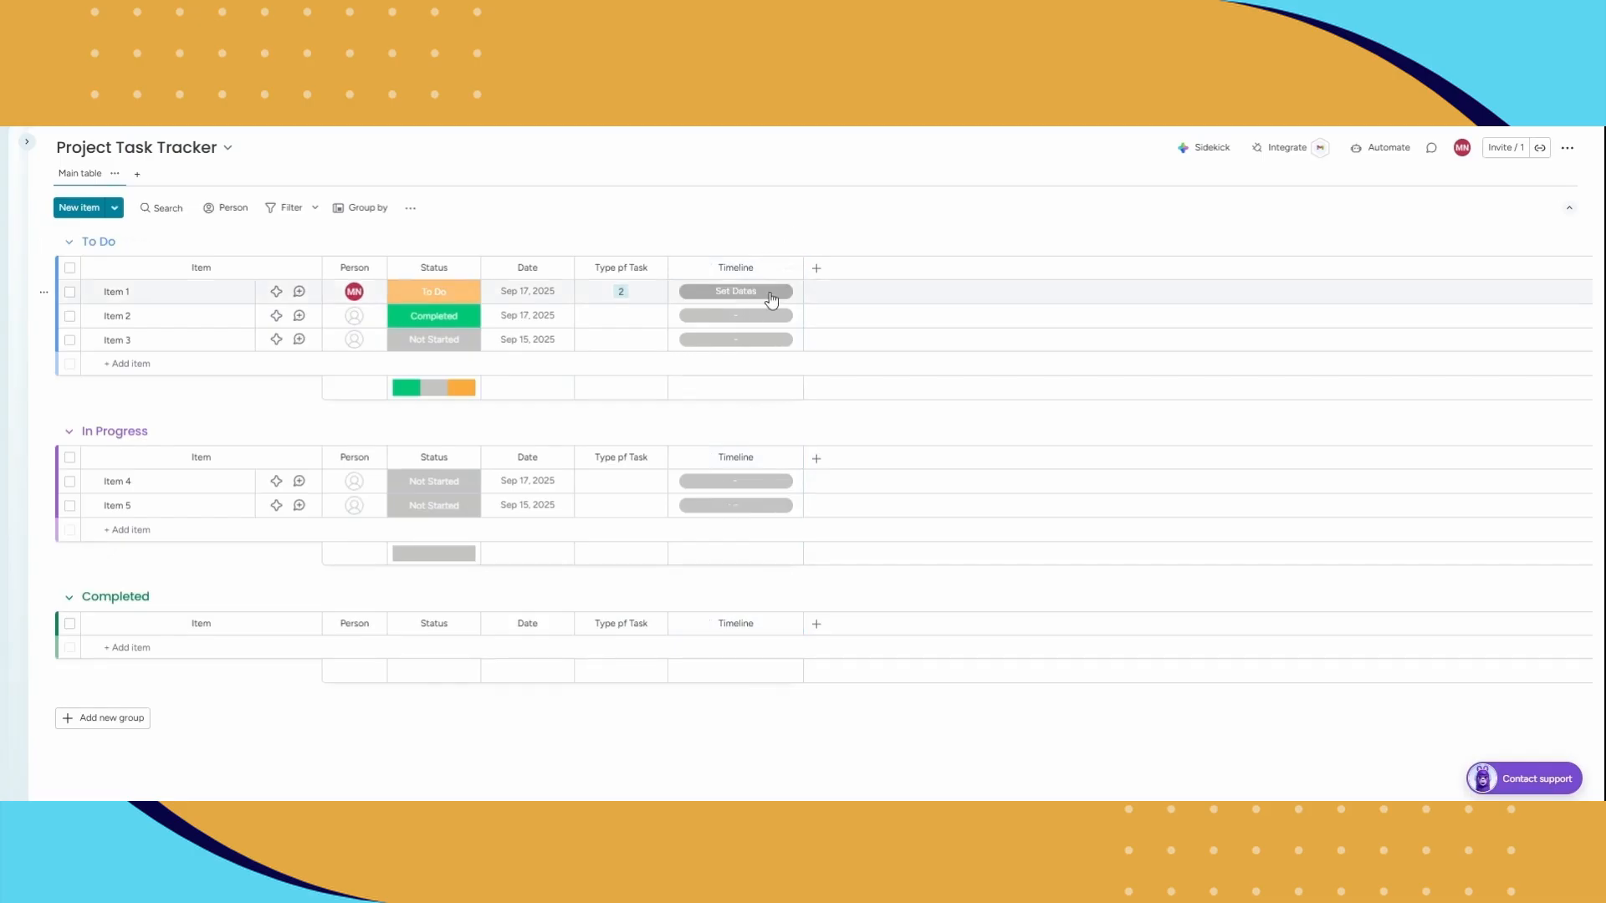
Step: Set Item 1's Timeline to run from April 1 to April 30, 2026
left_click(770, 295)
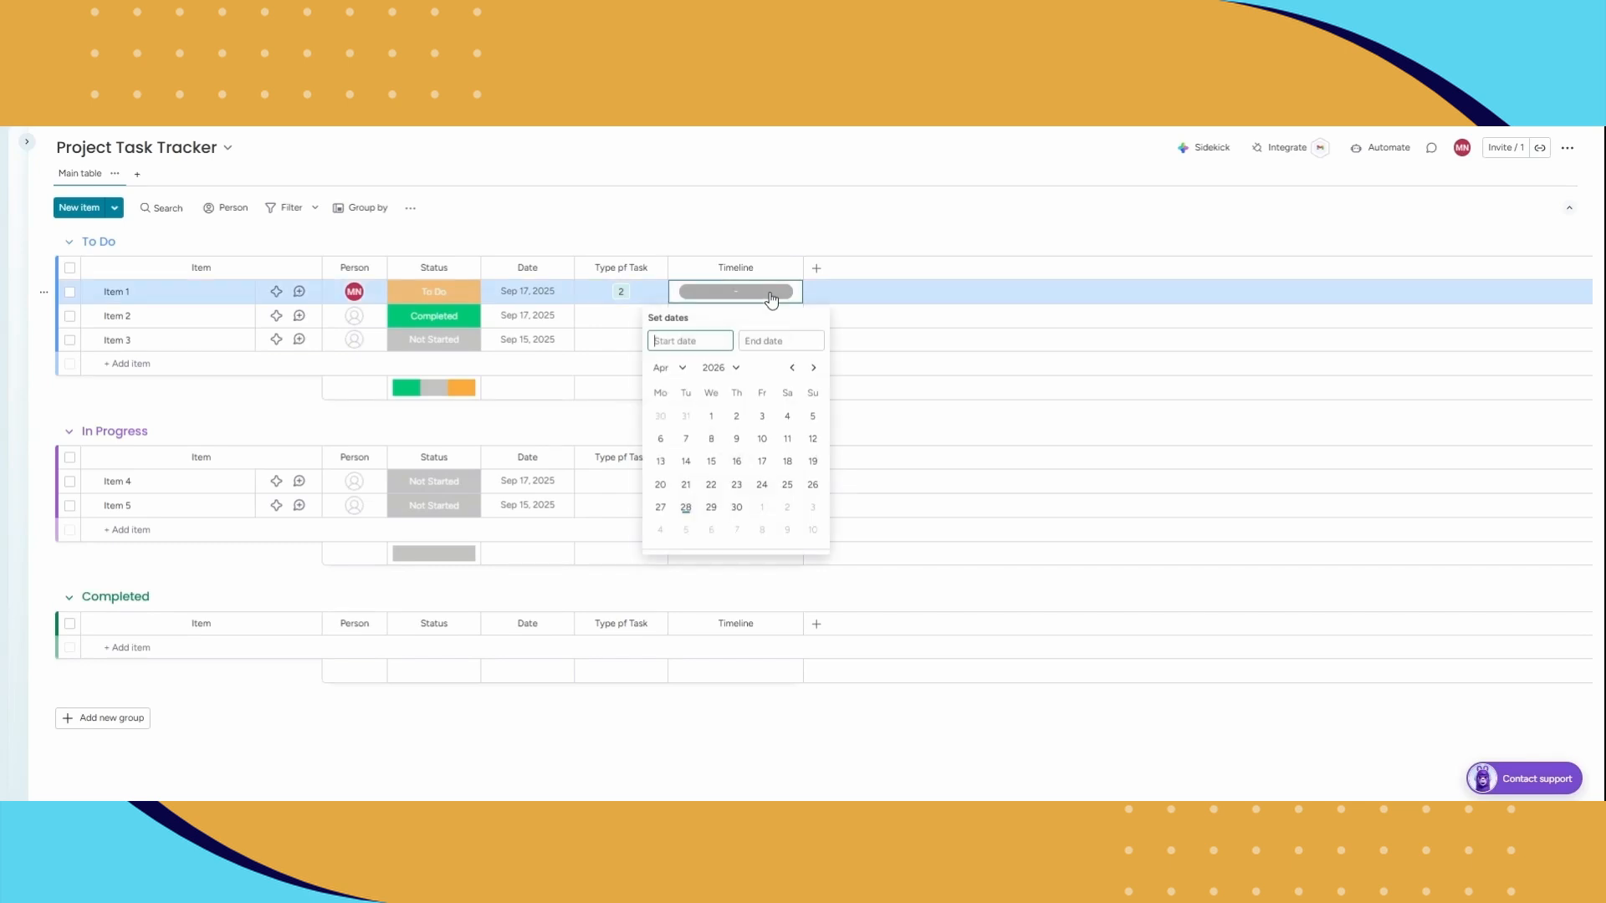
left_click(712, 416)
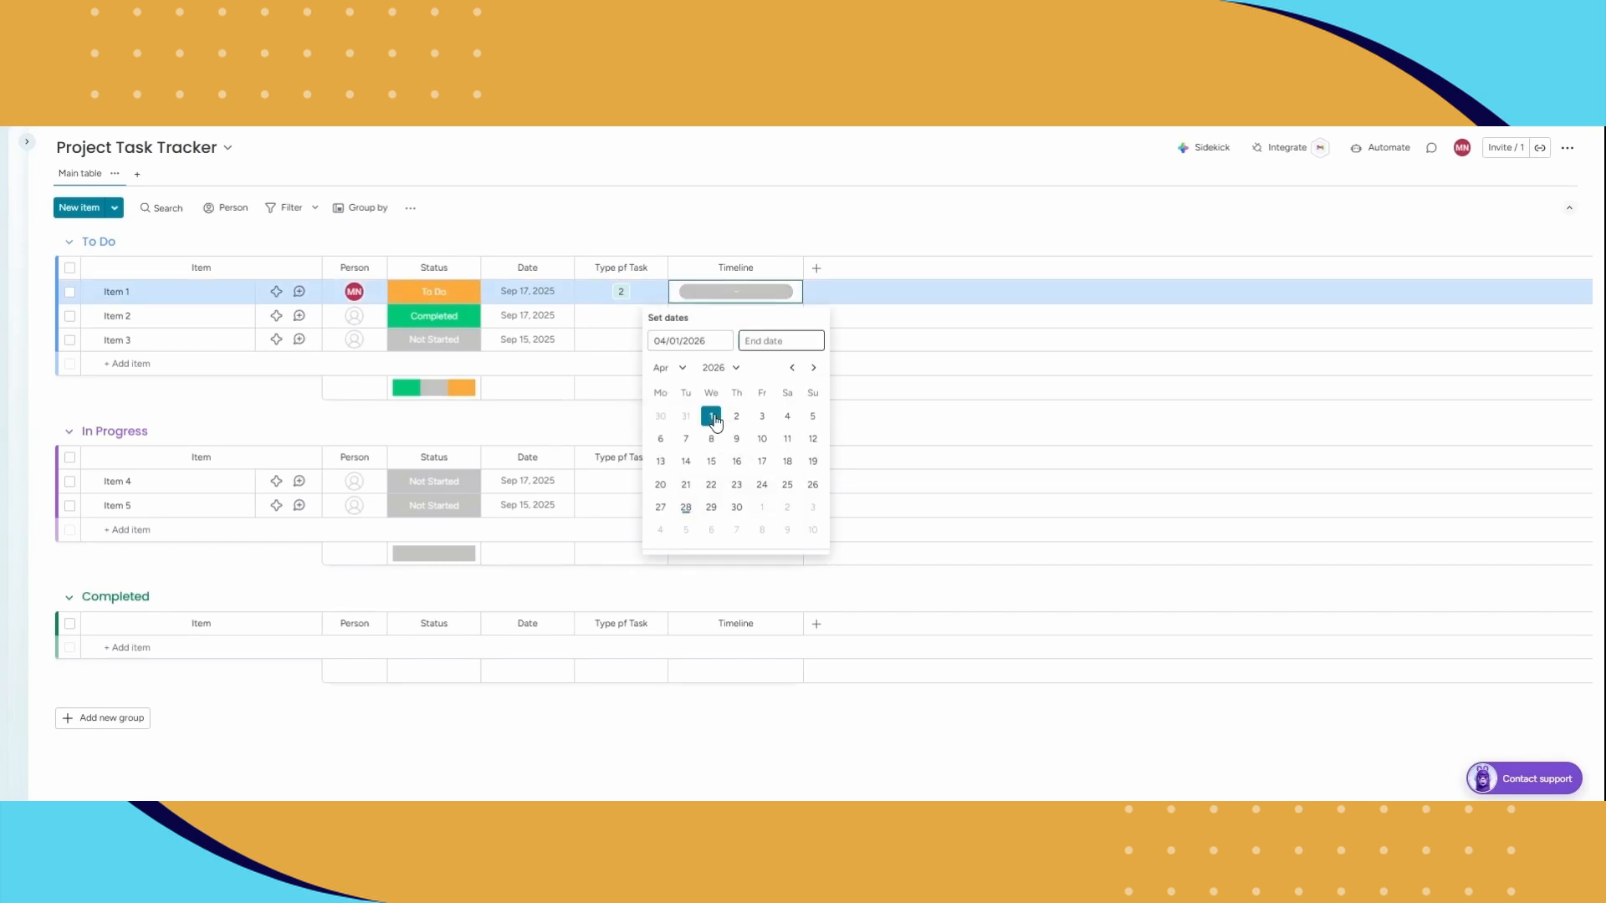
left_click(735, 508)
left_click(804, 218)
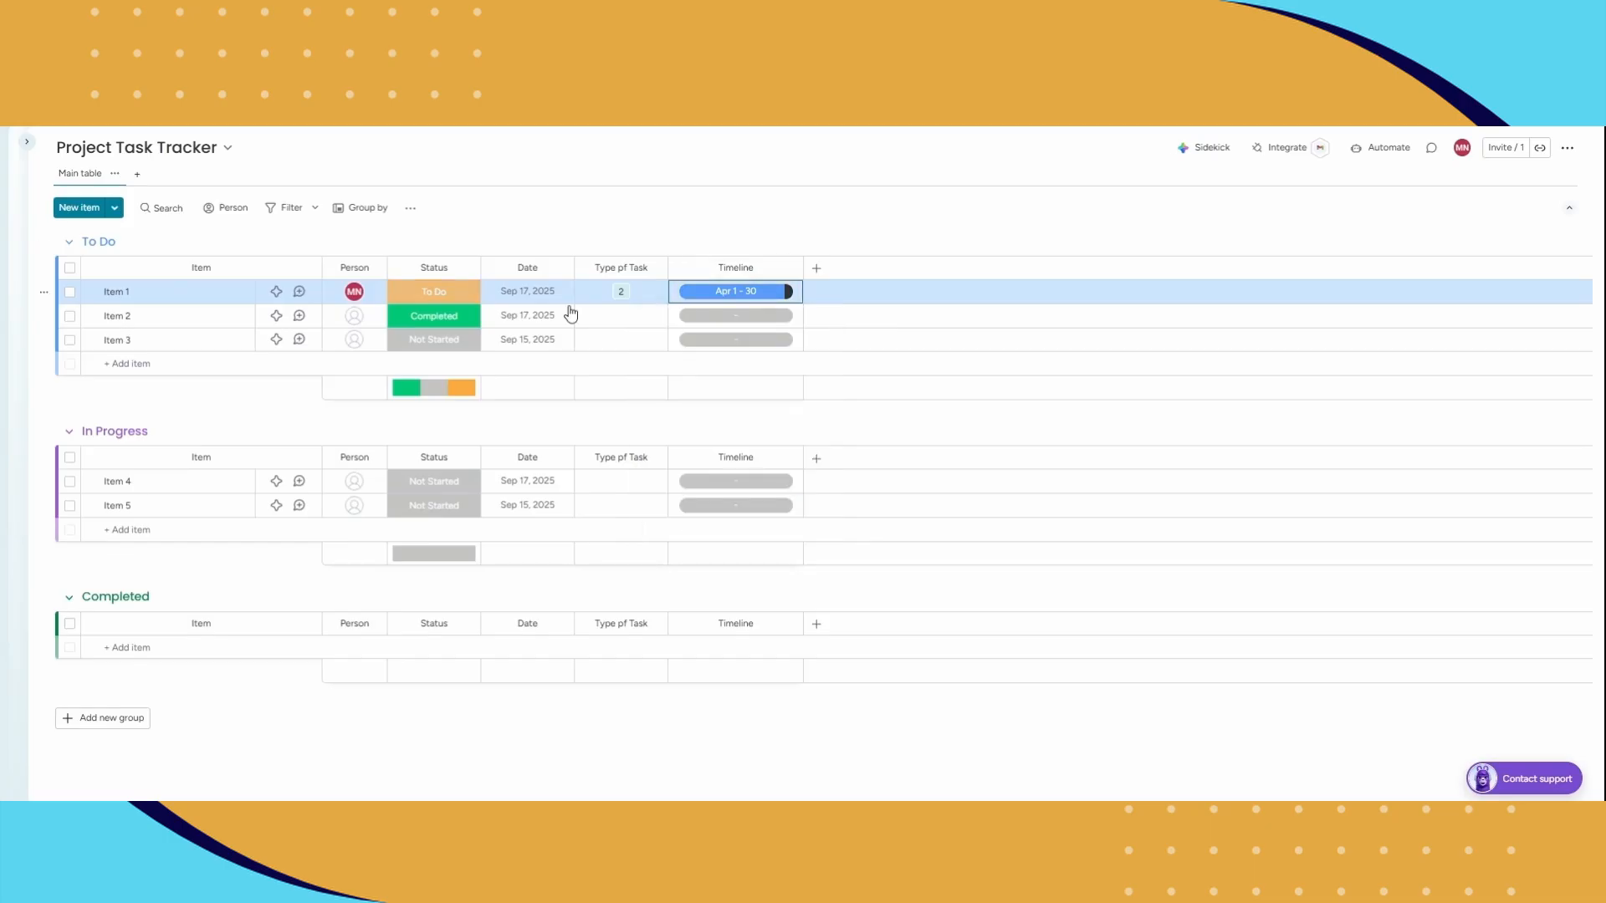
Step: Set Item 2's Timeline to run from March 2 to March 26, 2026
left_click(708, 318)
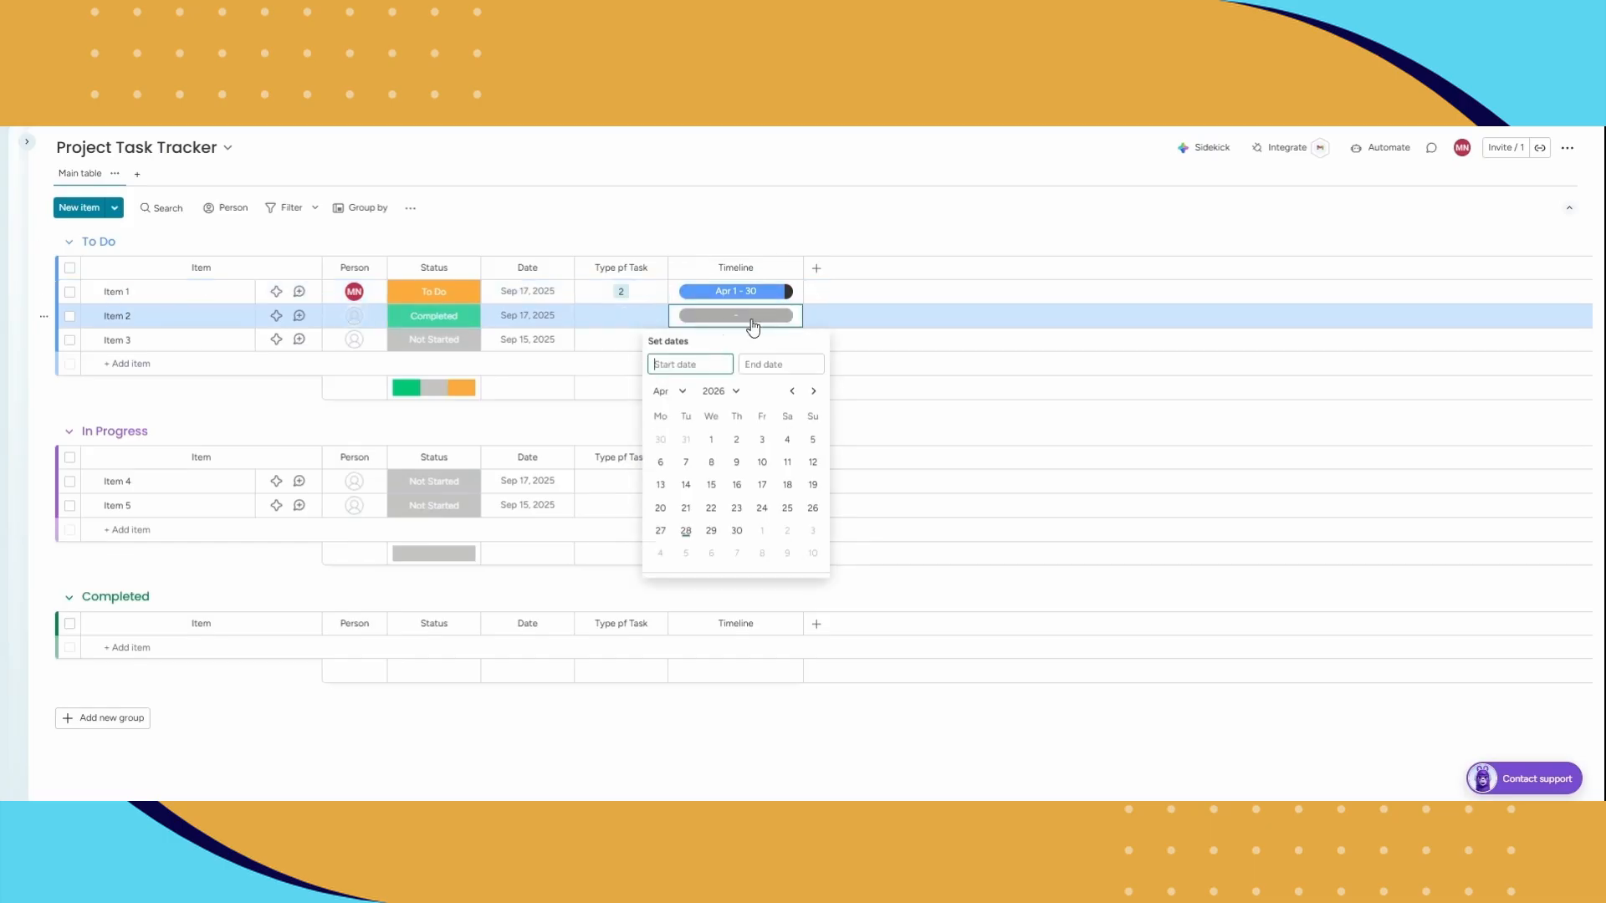
left_click(791, 392)
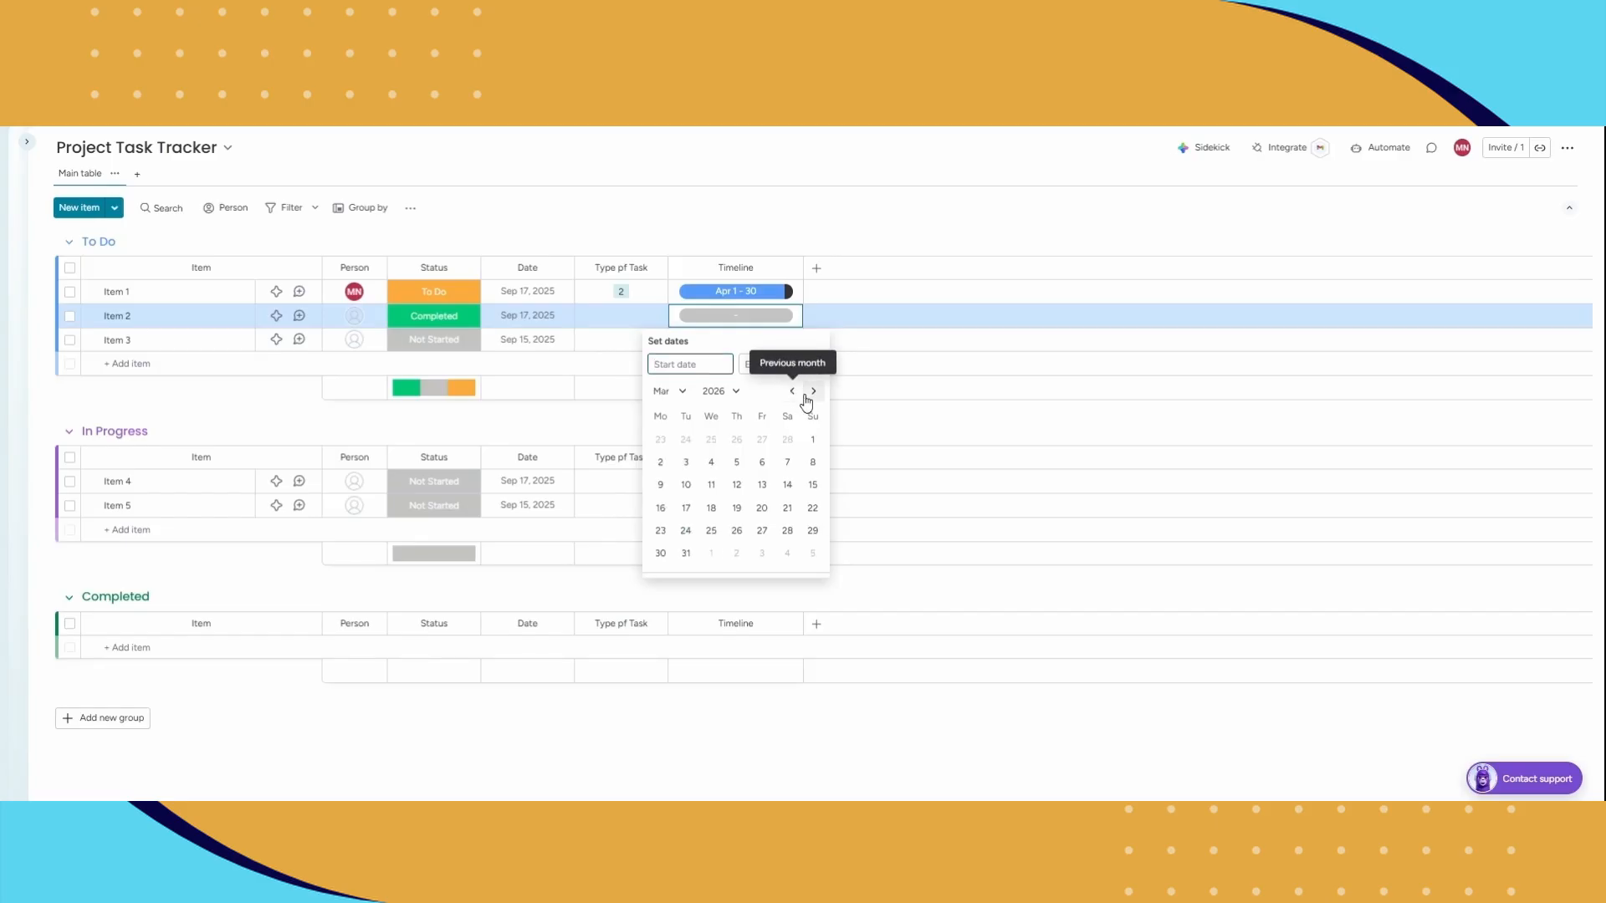
left_click(662, 463)
left_click(736, 530)
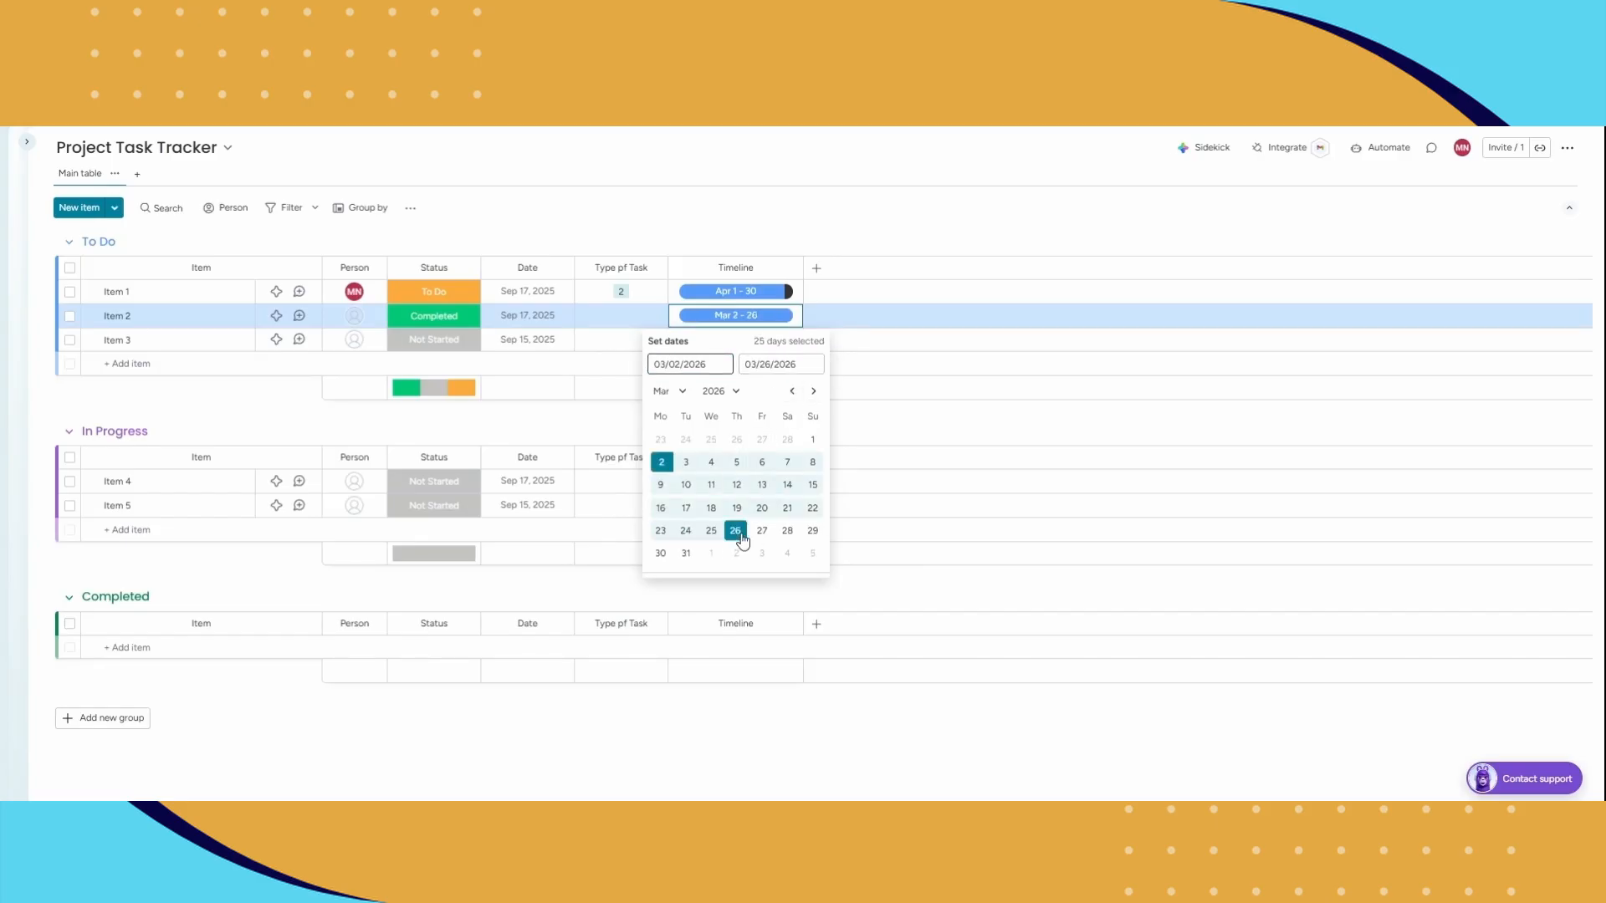
left_click(807, 204)
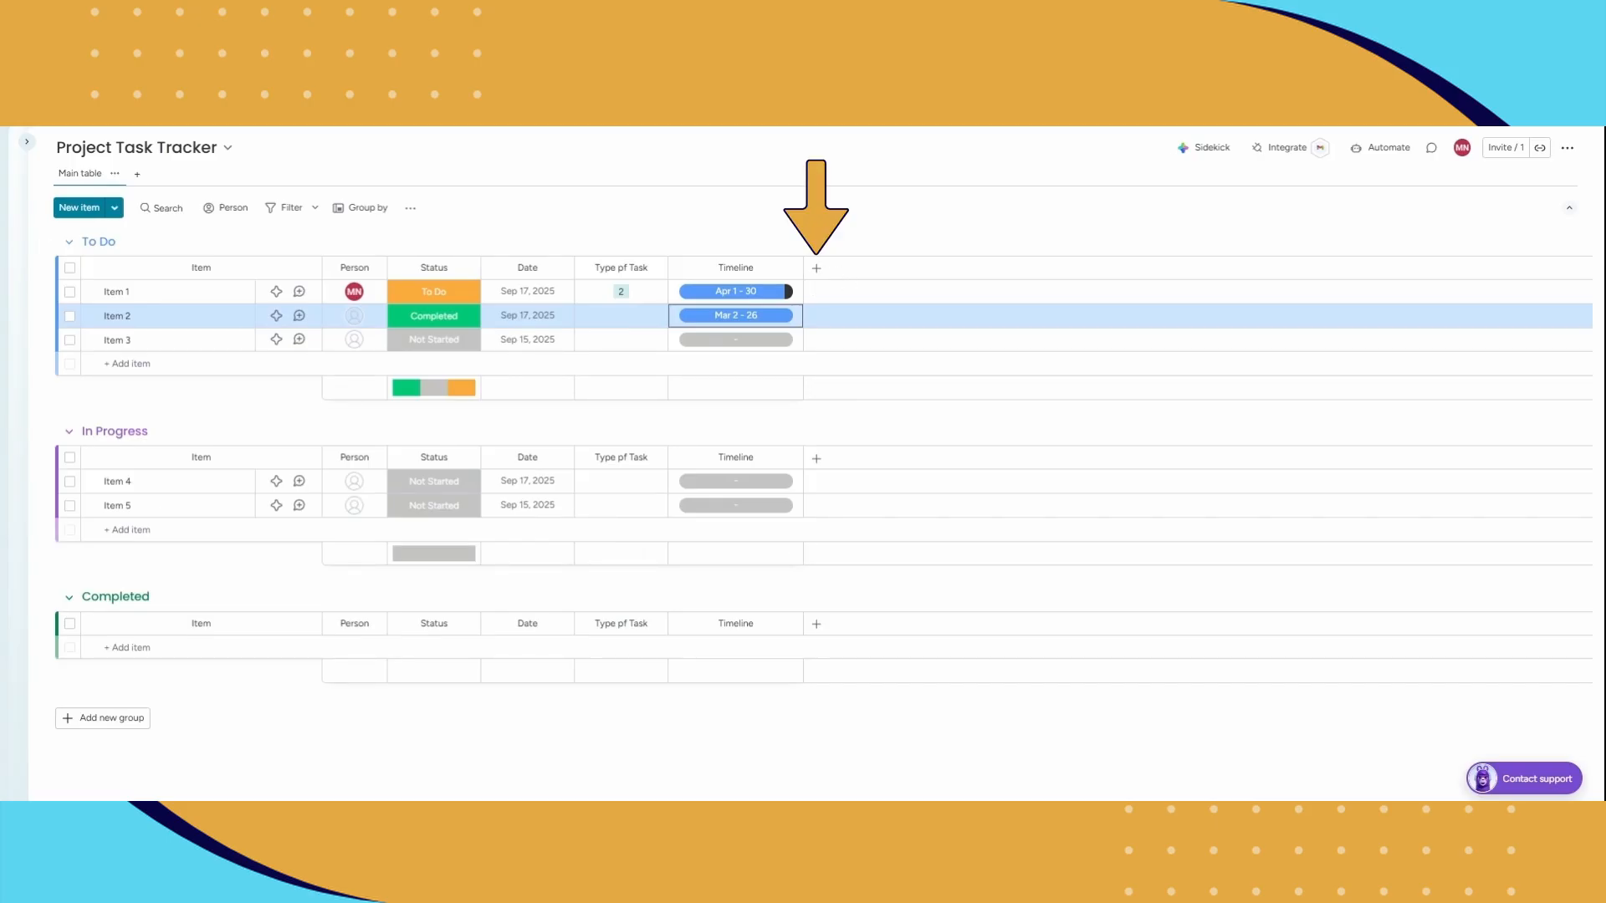
Step: Add a Numbers column after the Timeline column and name it "Hours Estimated"
left_click(816, 267)
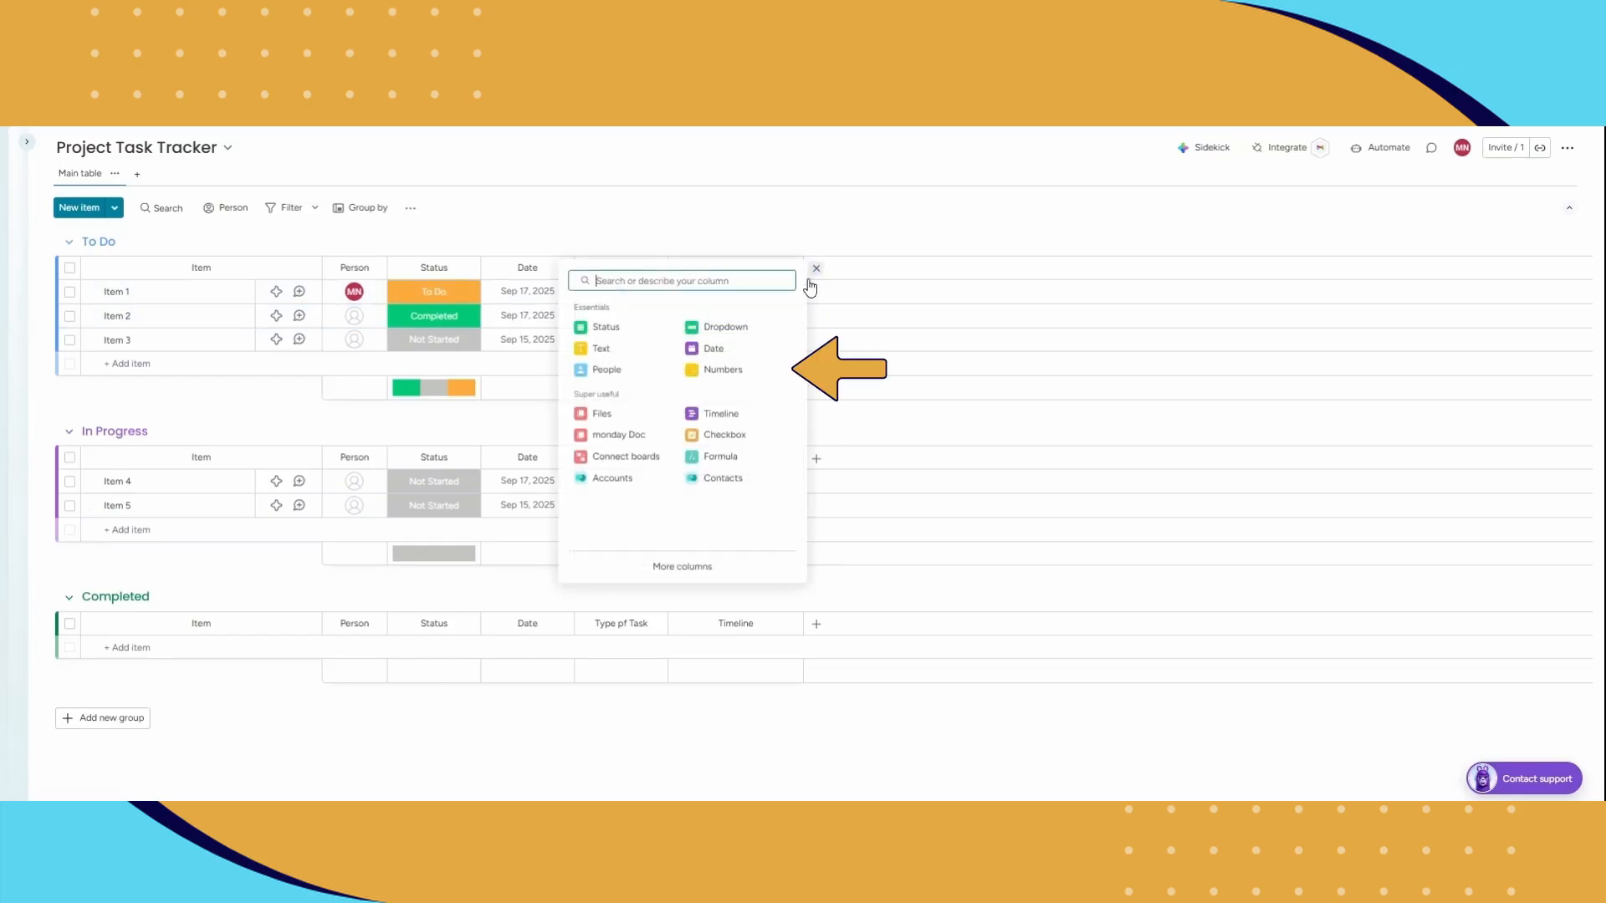
left_click(723, 369)
left_click(846, 269)
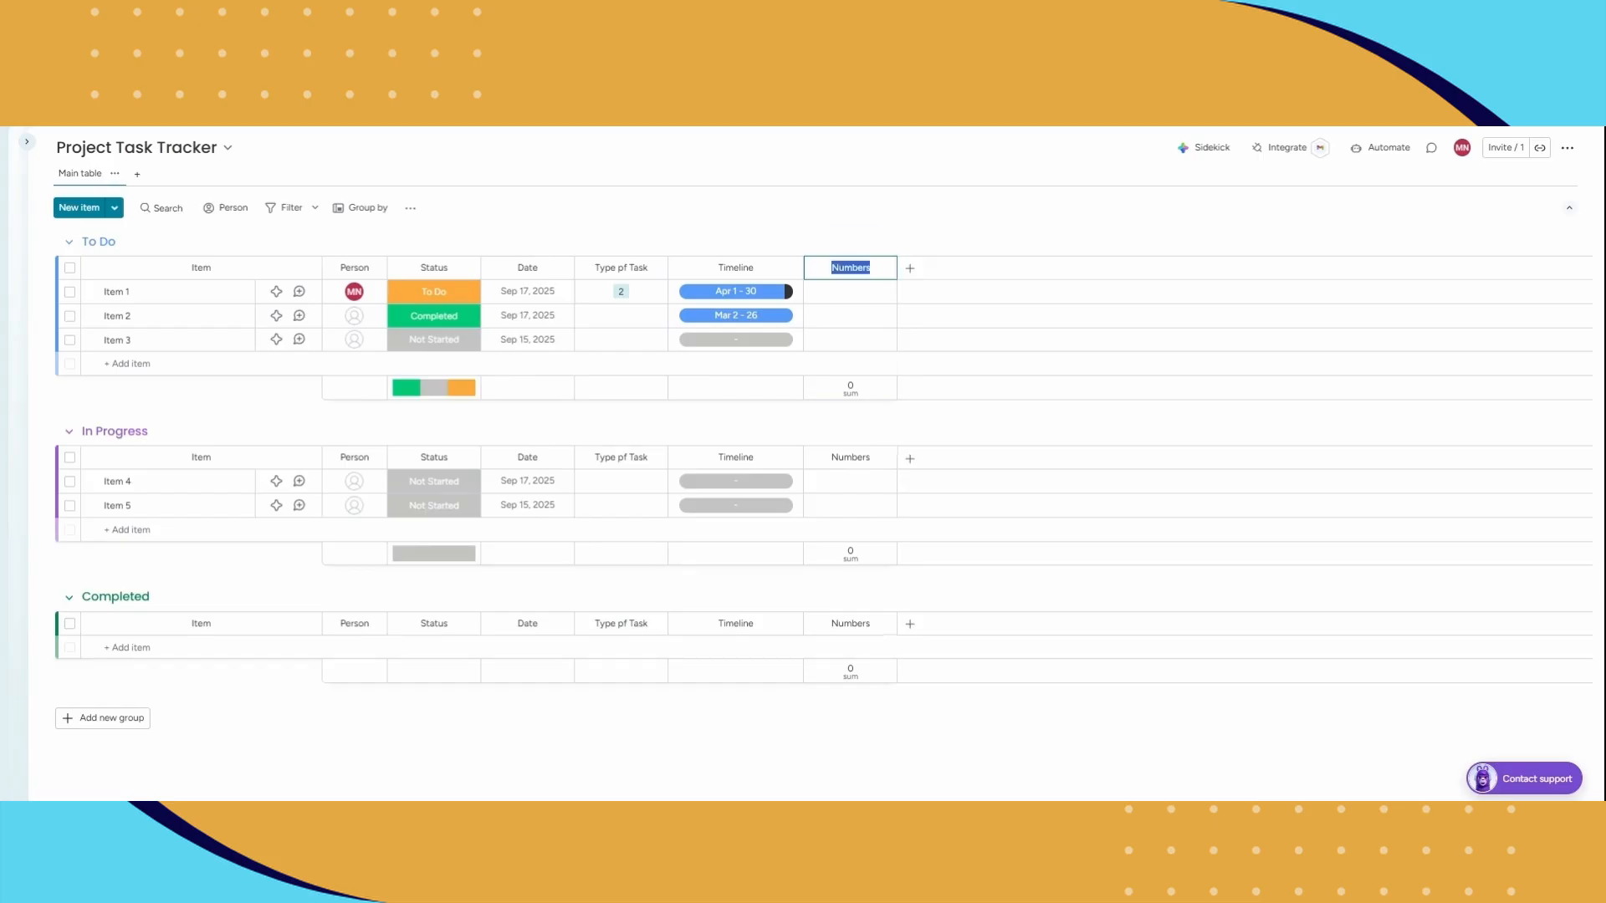
type("Hours Estimated")
key("Return")
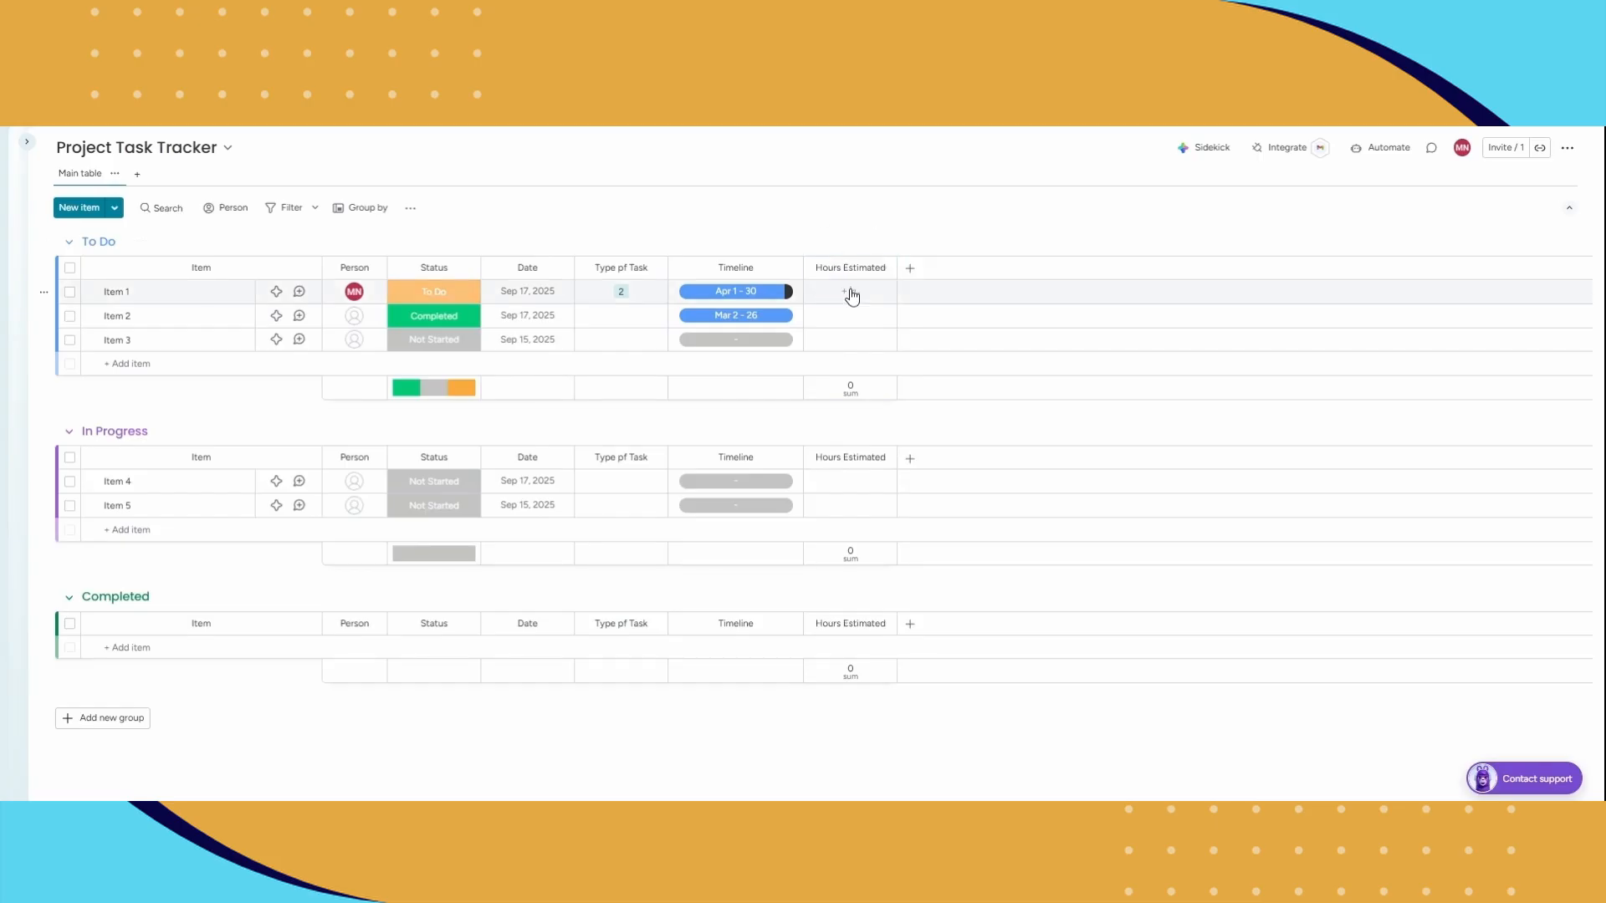
Step: Enter 2 estimated hours for Item 1 and 5 estimated hours for Item 2
left_click(857, 298)
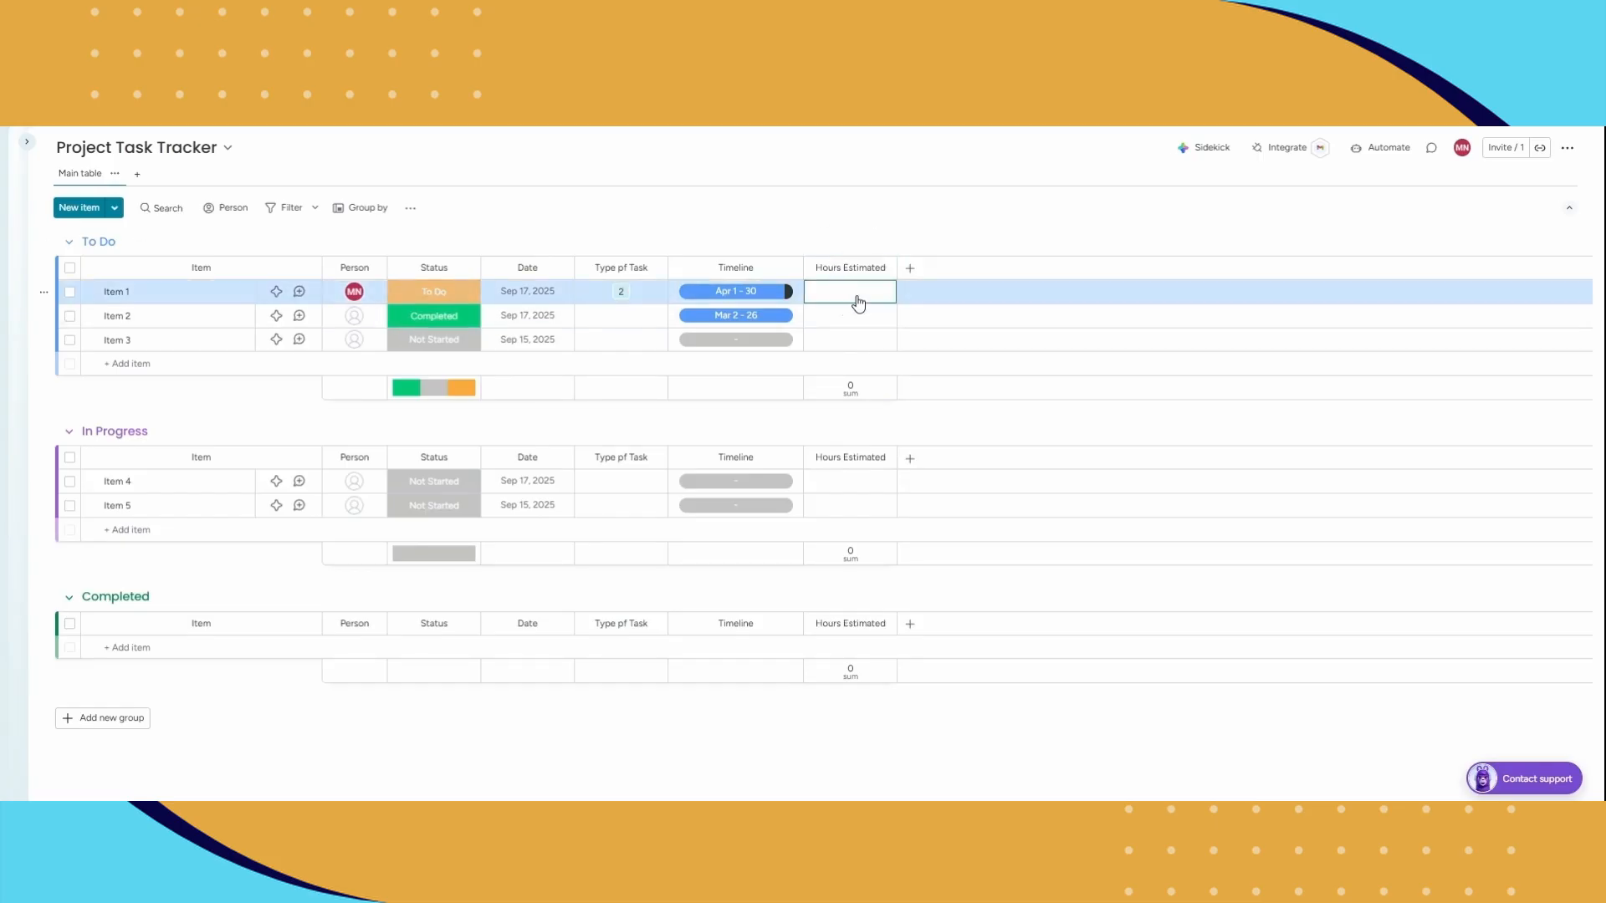
type("2")
left_click(854, 315)
type("5")
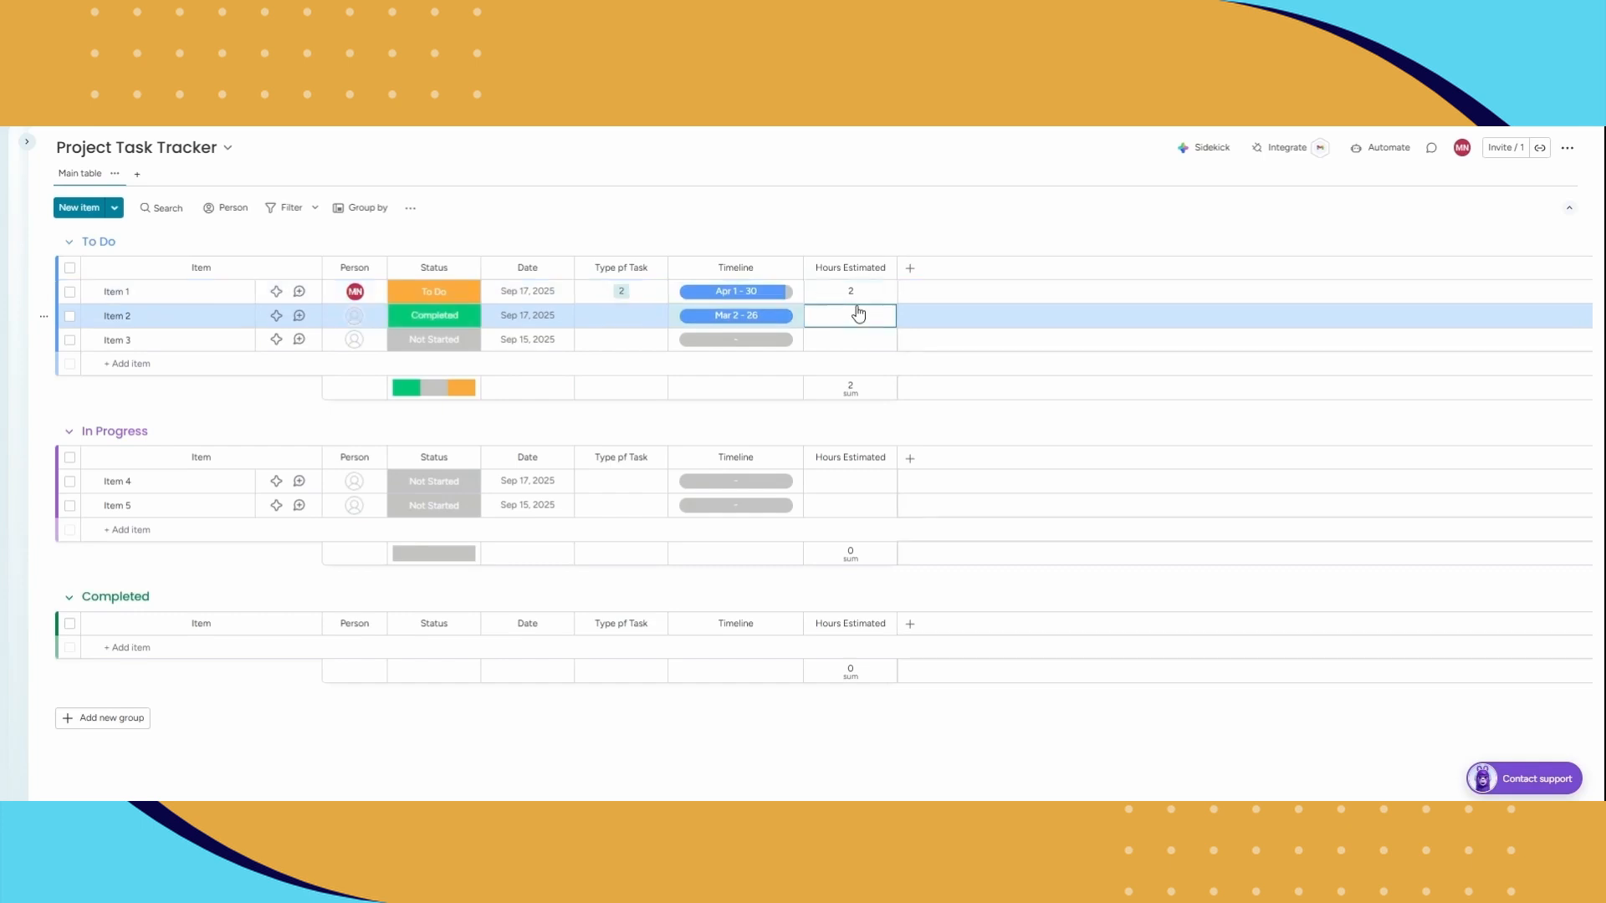
left_click(957, 183)
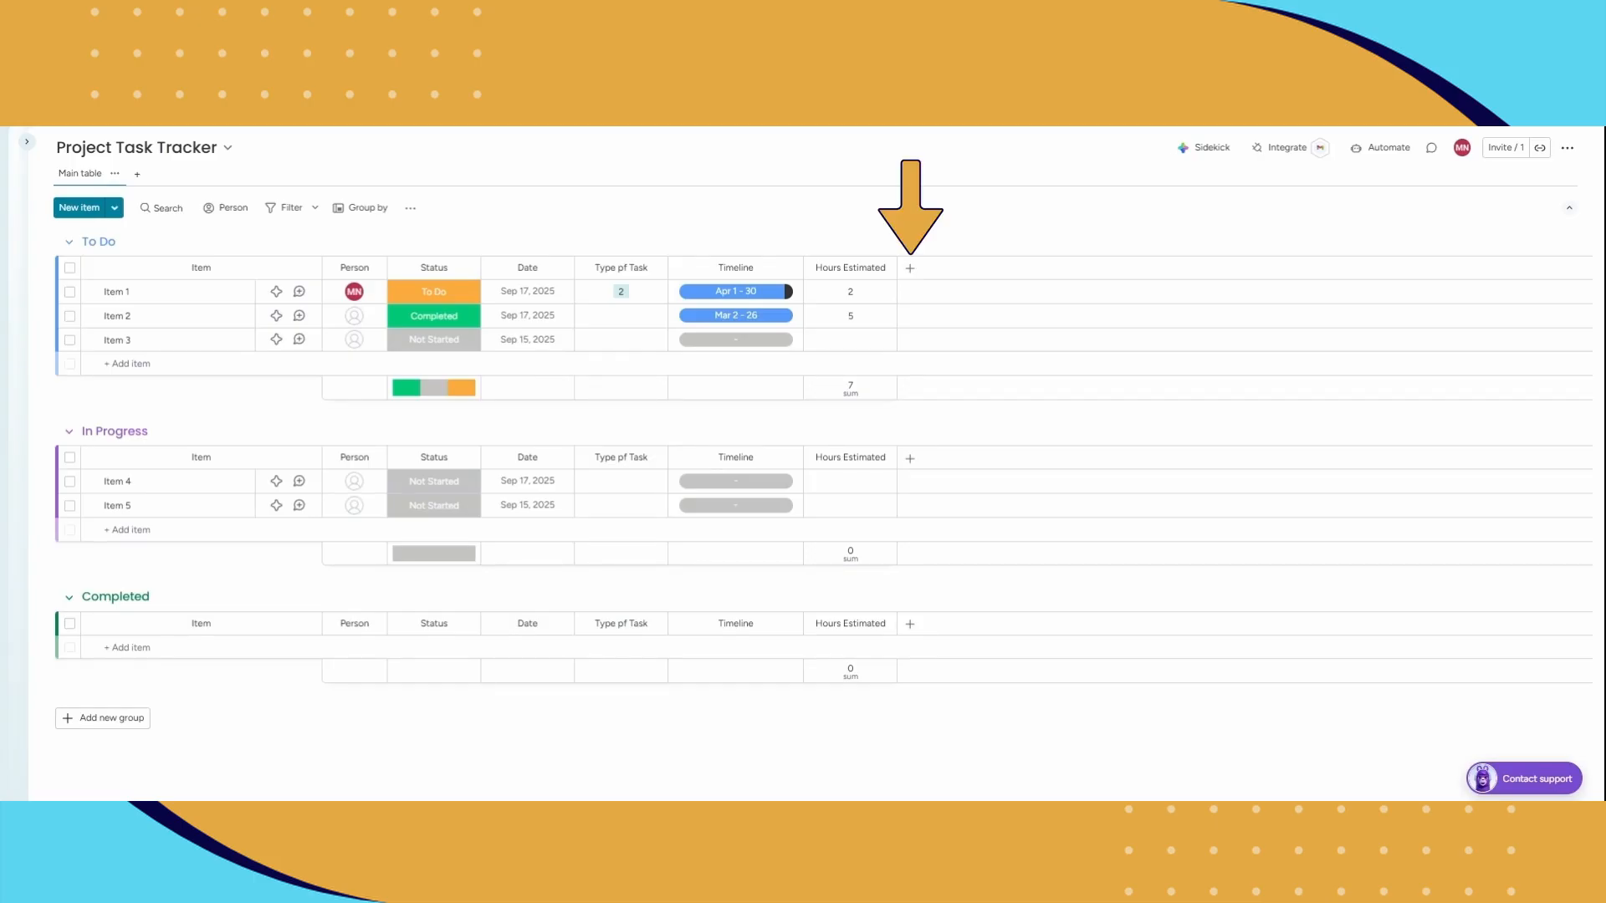
Step: Add a Text column after Hours Estimated and name it "Notes"
left_click(910, 269)
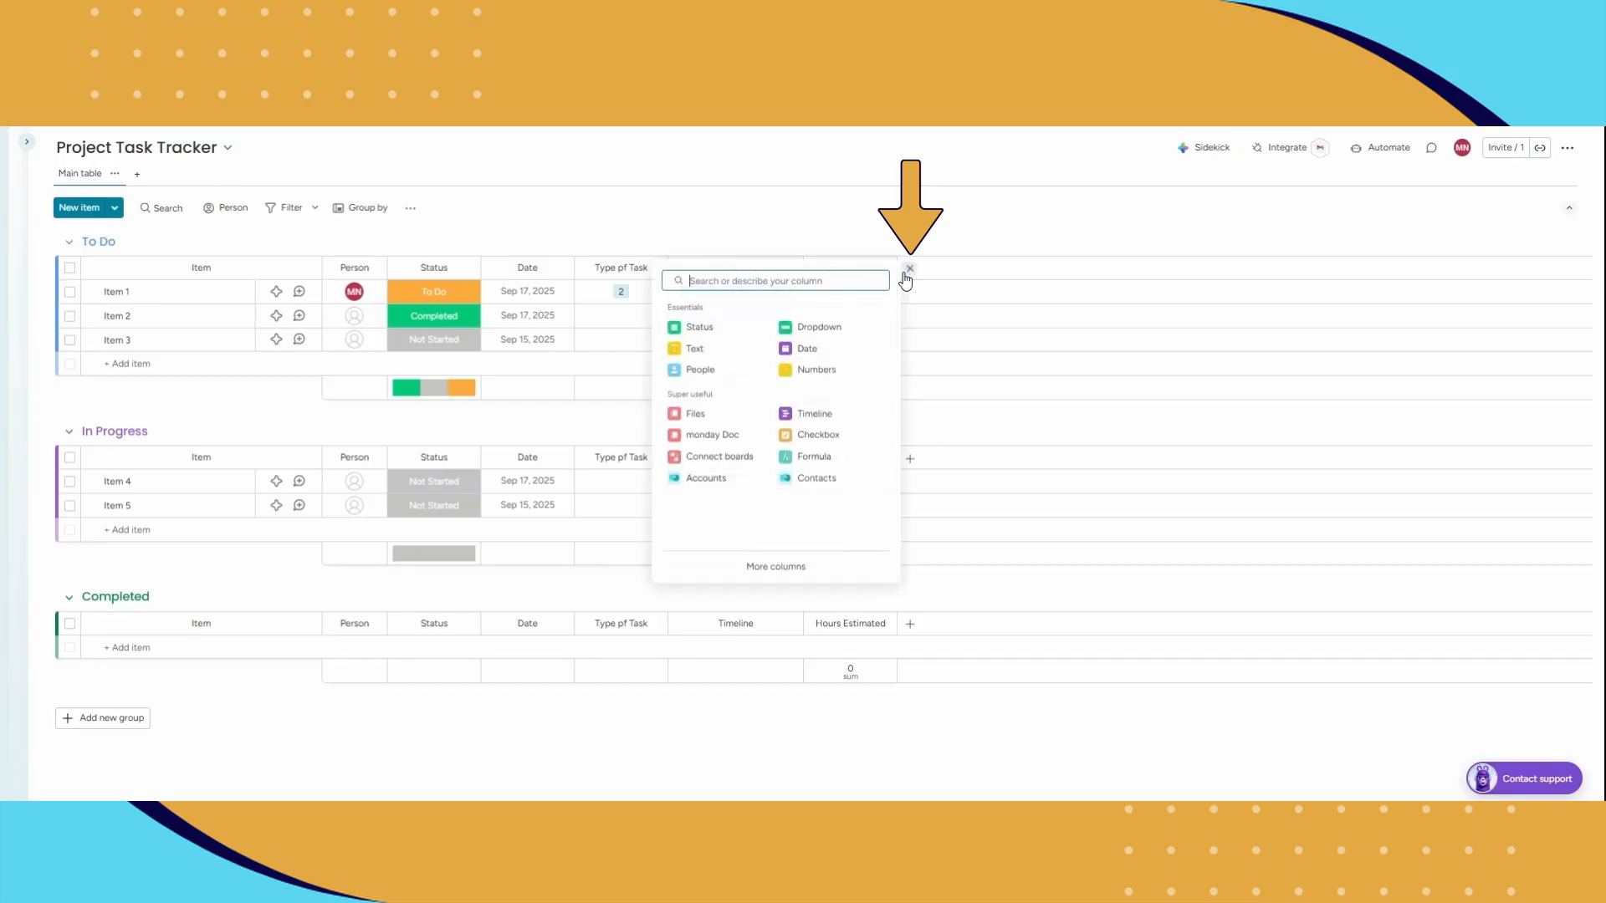
left_click(727, 350)
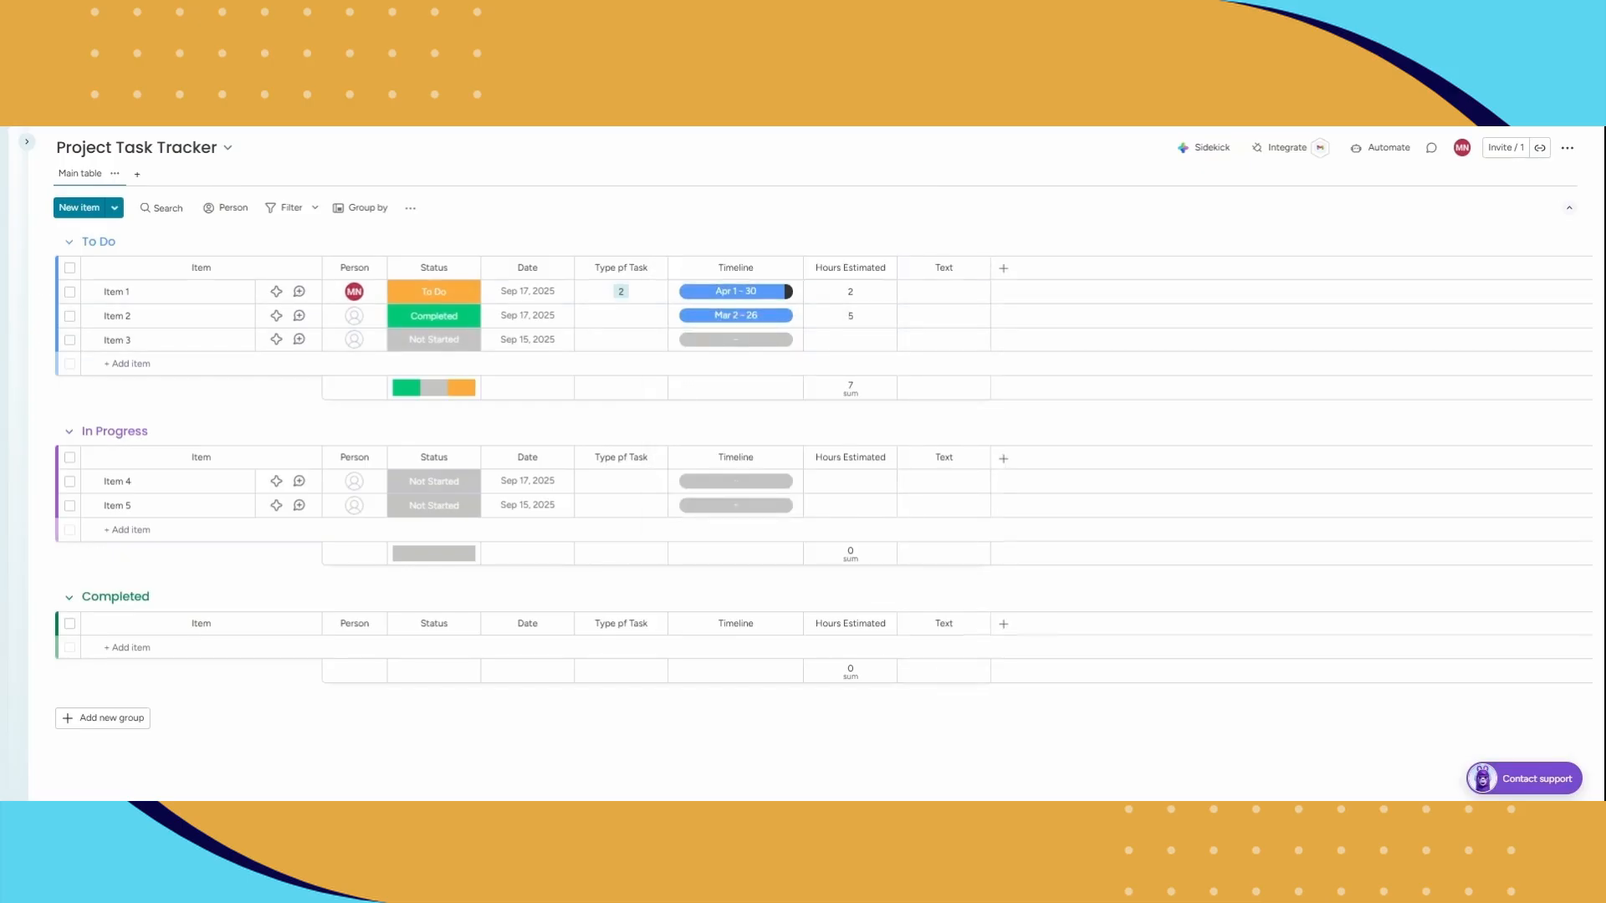
left_click(944, 263)
type("Notes")
key("Return")
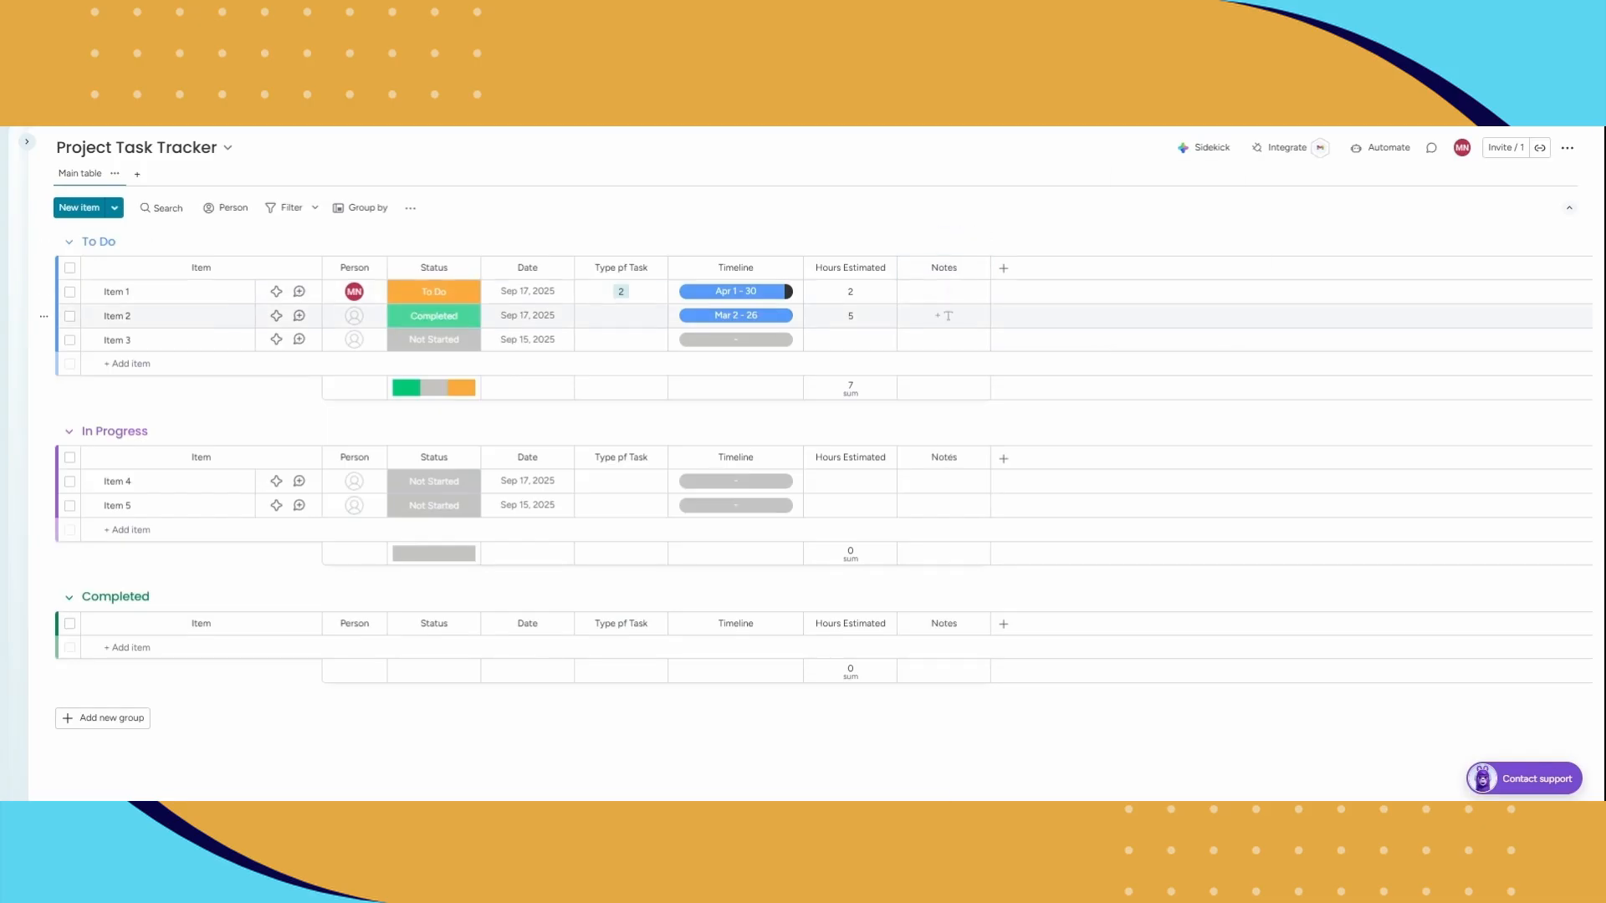
Step: Enter the note "test test" for Item 1 and "test" for Item 2
left_click(944, 292)
type("test test")
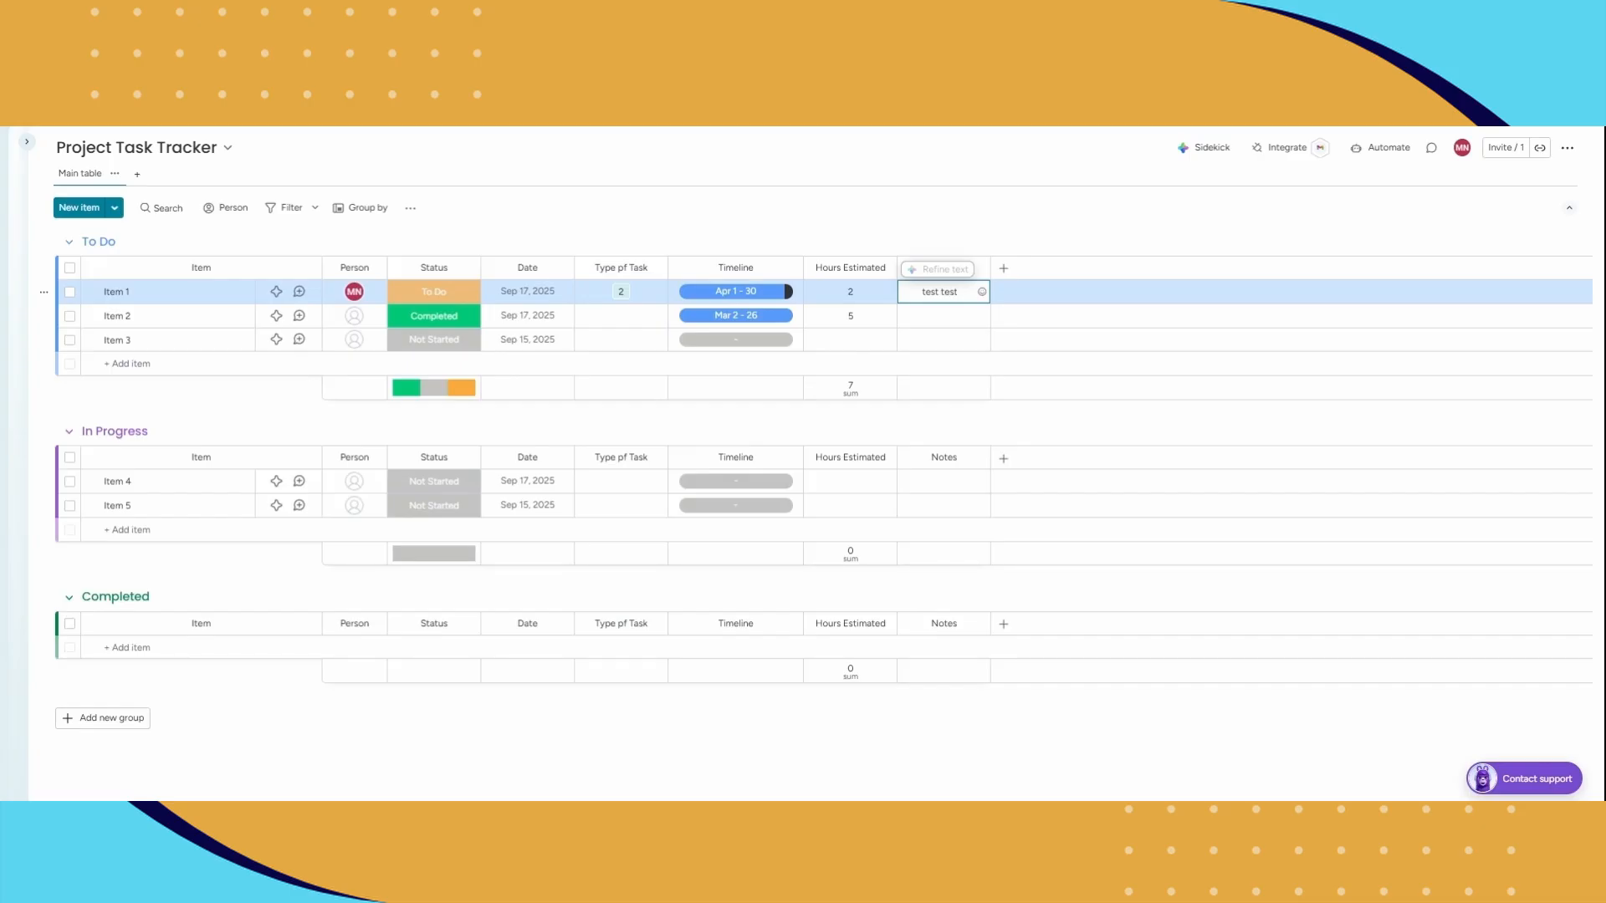
key("Return")
left_click(943, 316)
type("test")
key("Return")
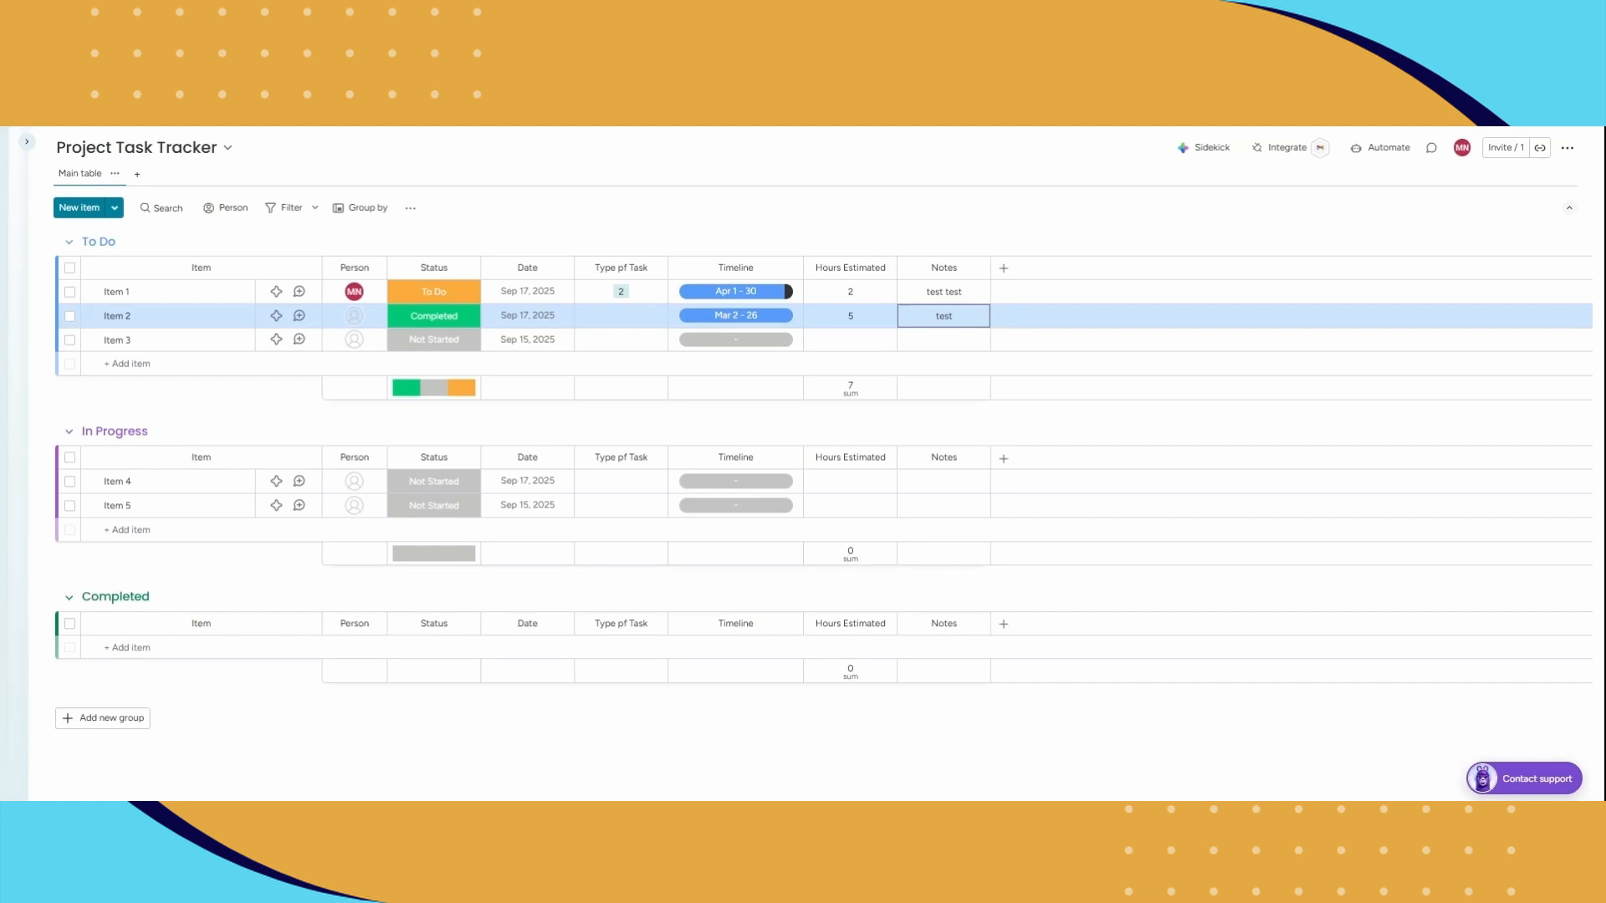
Step: Rename the three To Do items as "Setup Board", "Design Tasks" and "Review Workflow"
left_click(117, 292)
type("Setup Board")
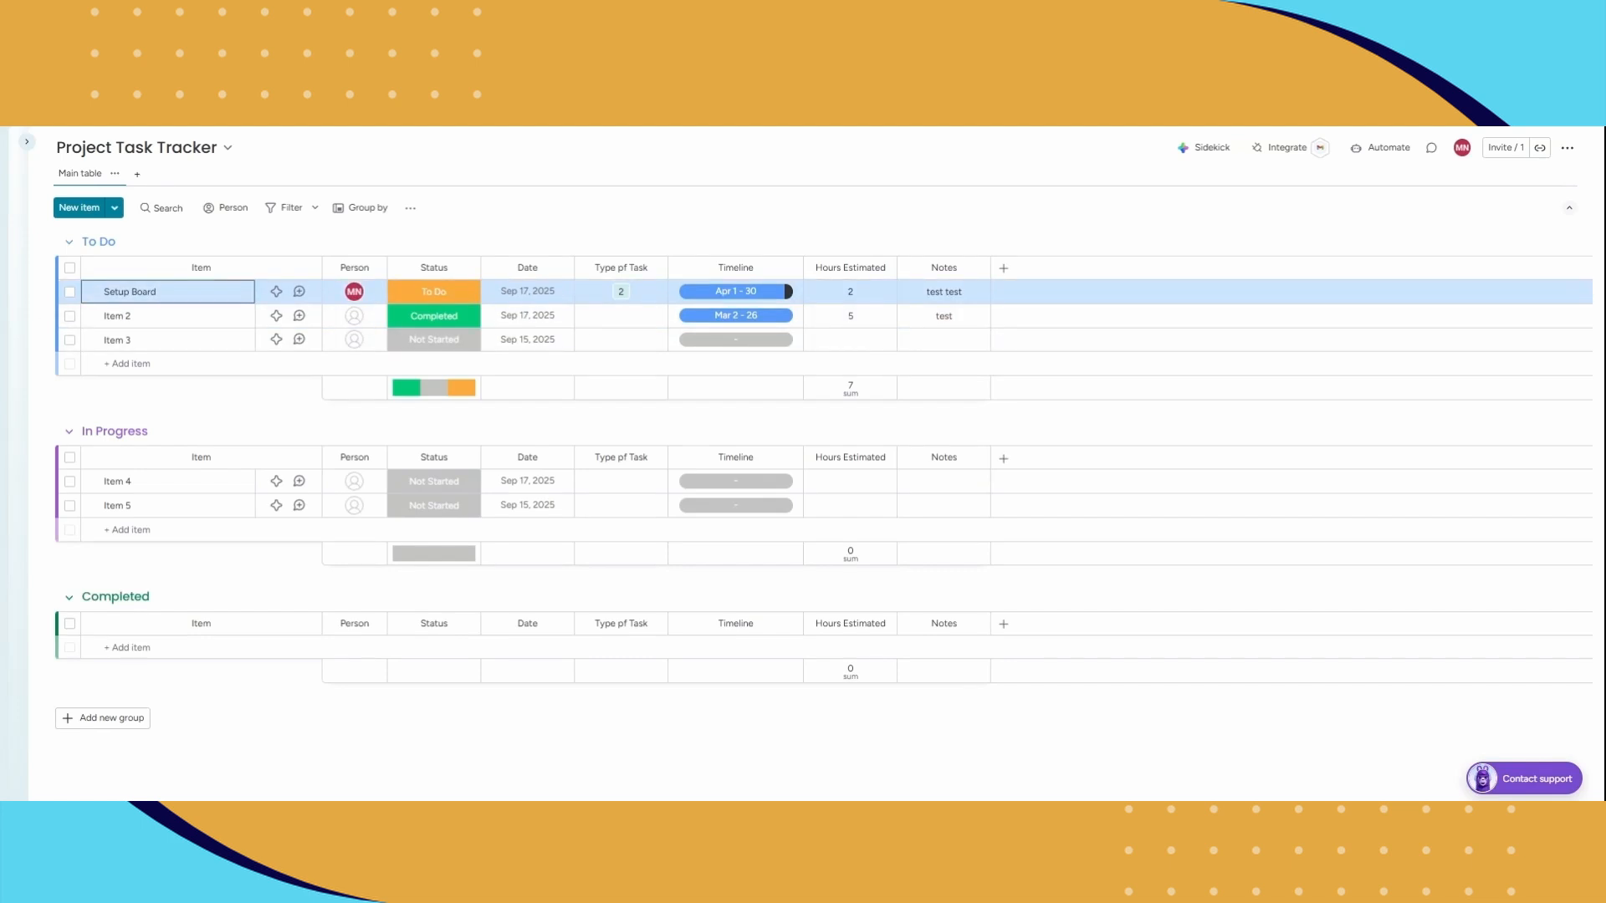
left_click(117, 316)
type("Design Tasks")
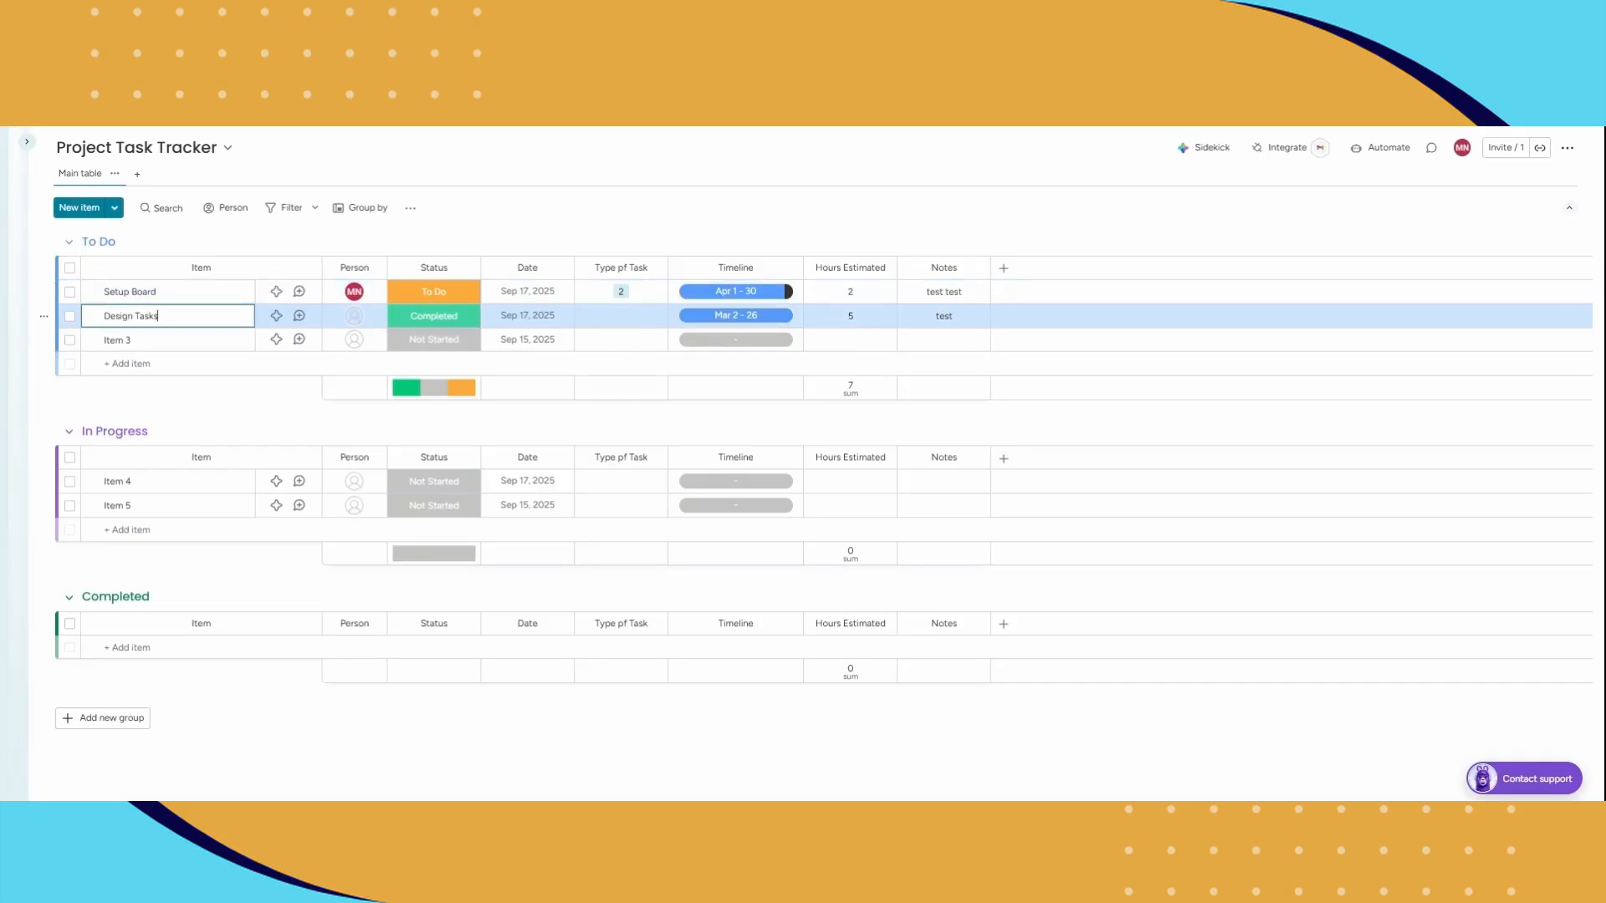
key("Return")
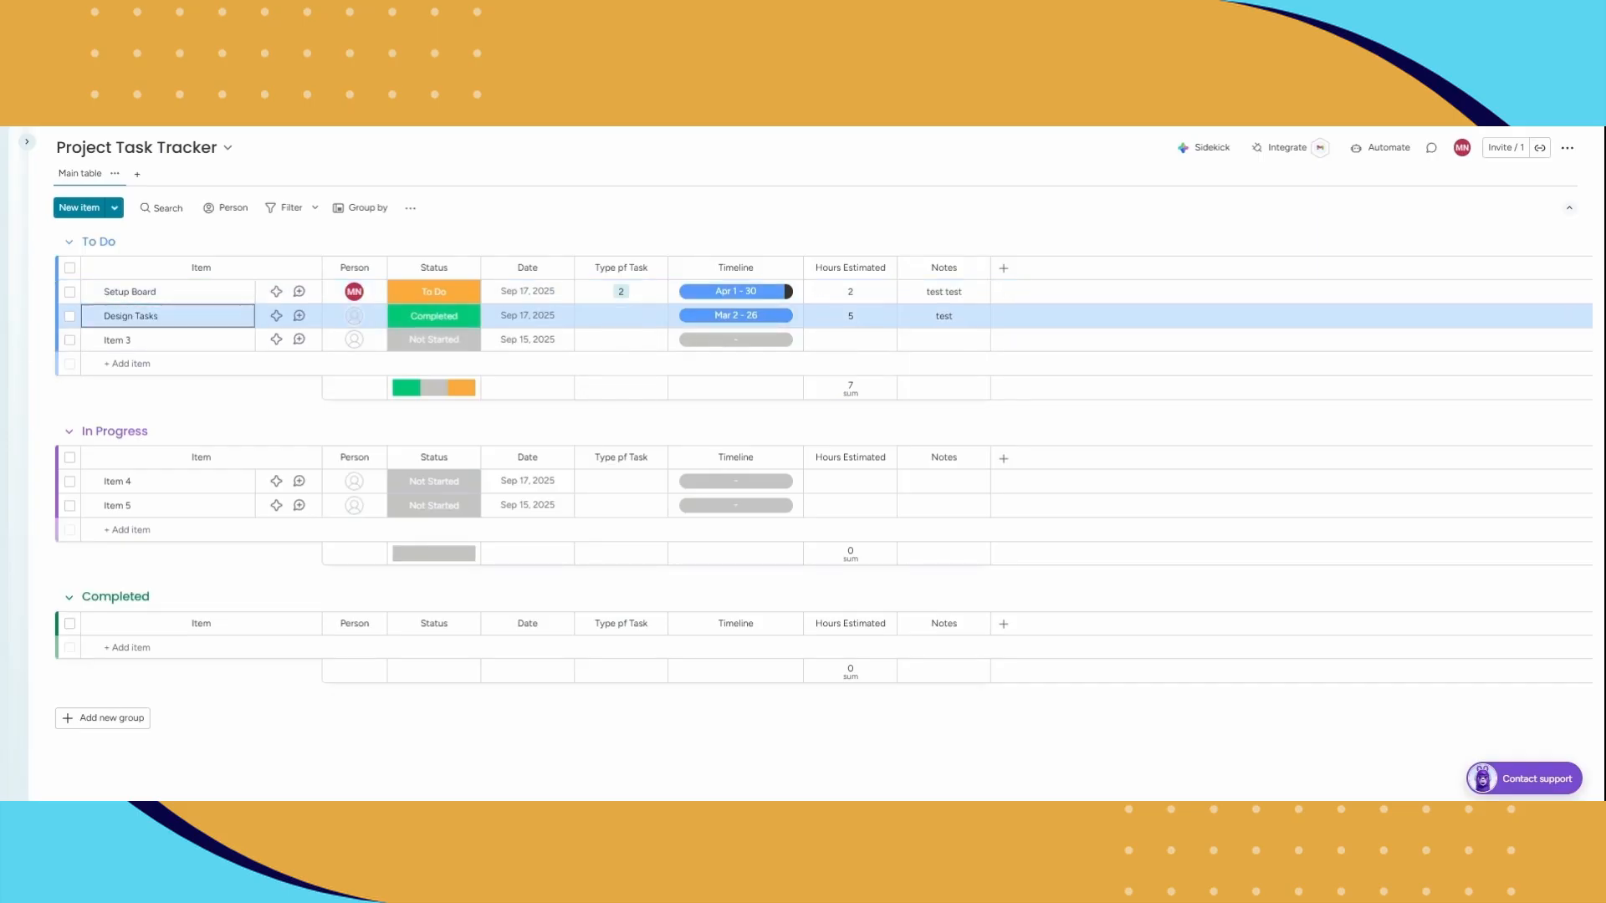
left_click(117, 340)
type("Review Workflow")
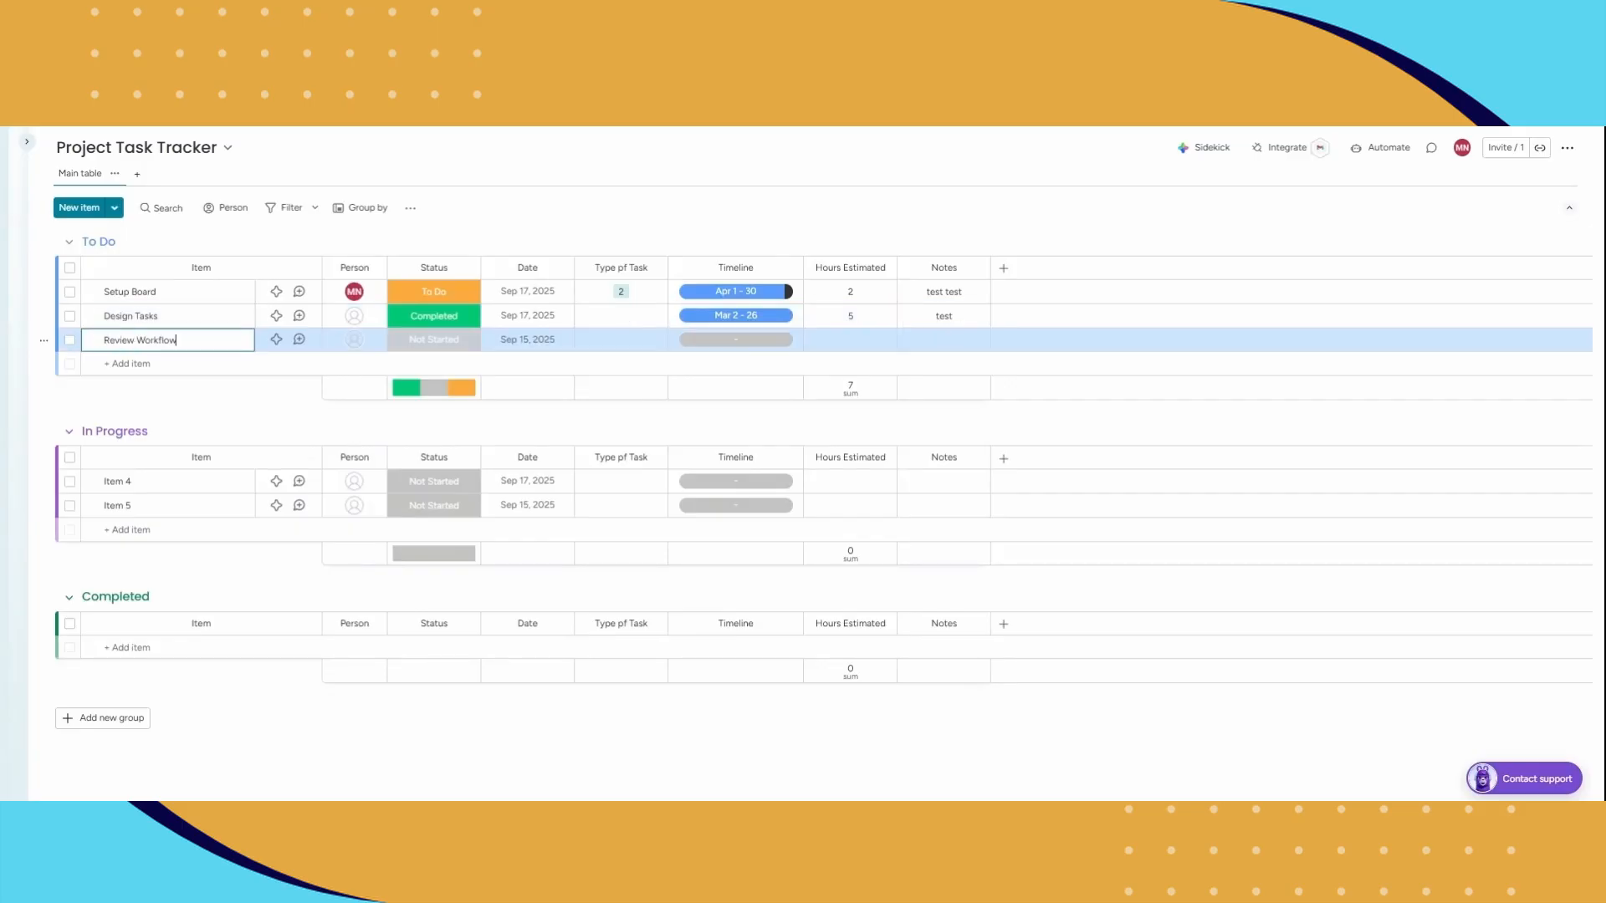
key("Return")
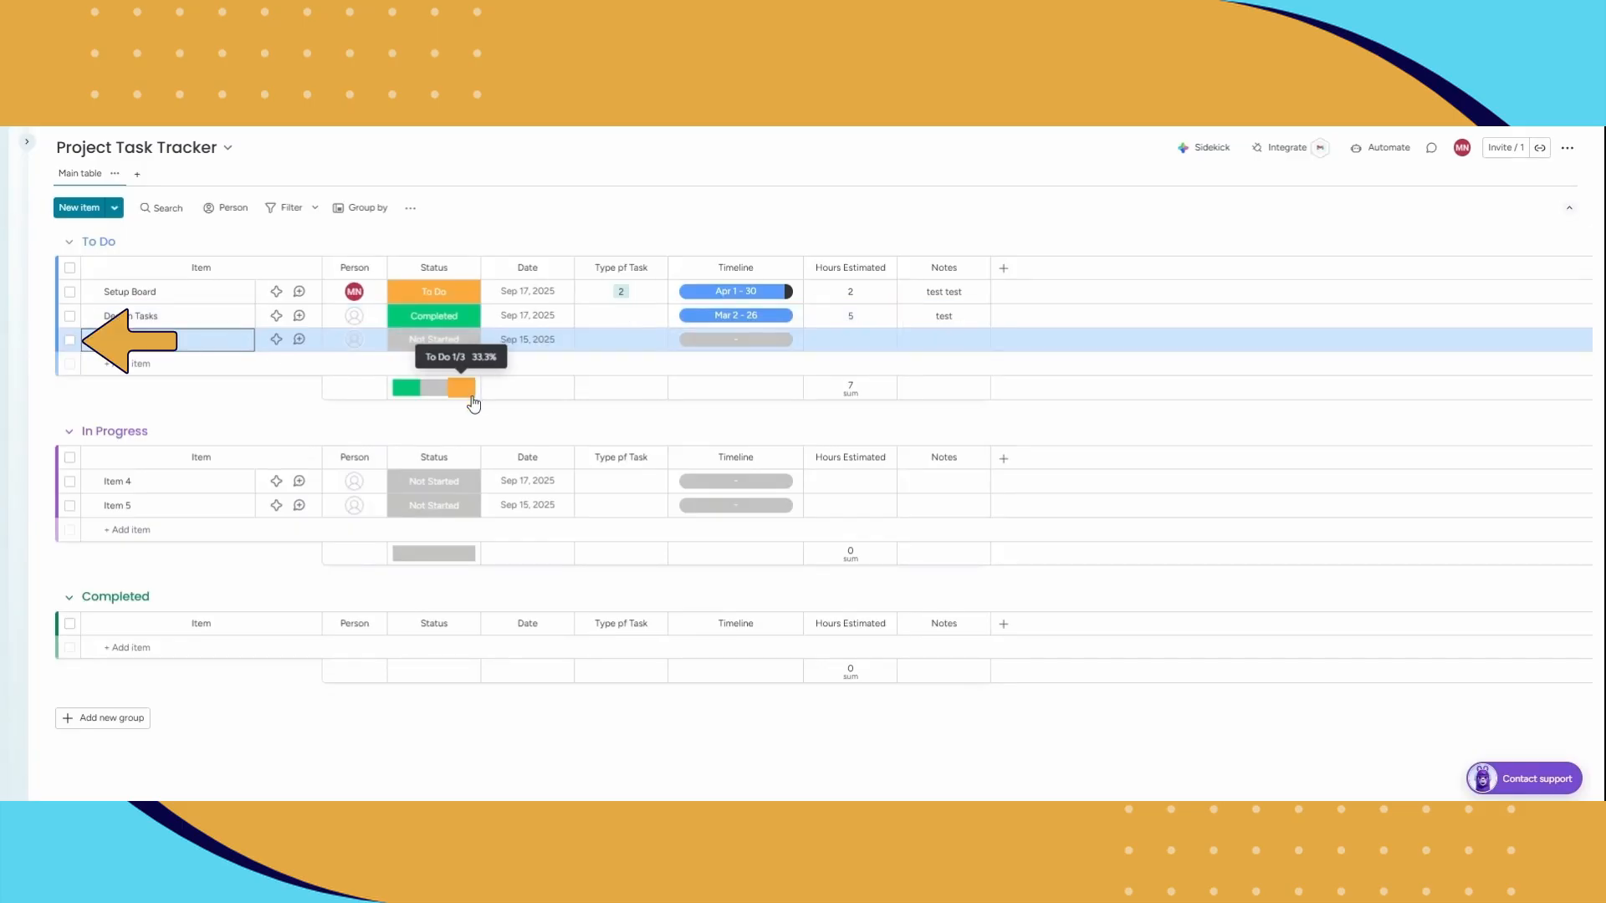
Step: Move the Review Workflow item from the To Do group to the In Progress group
left_click(70, 341)
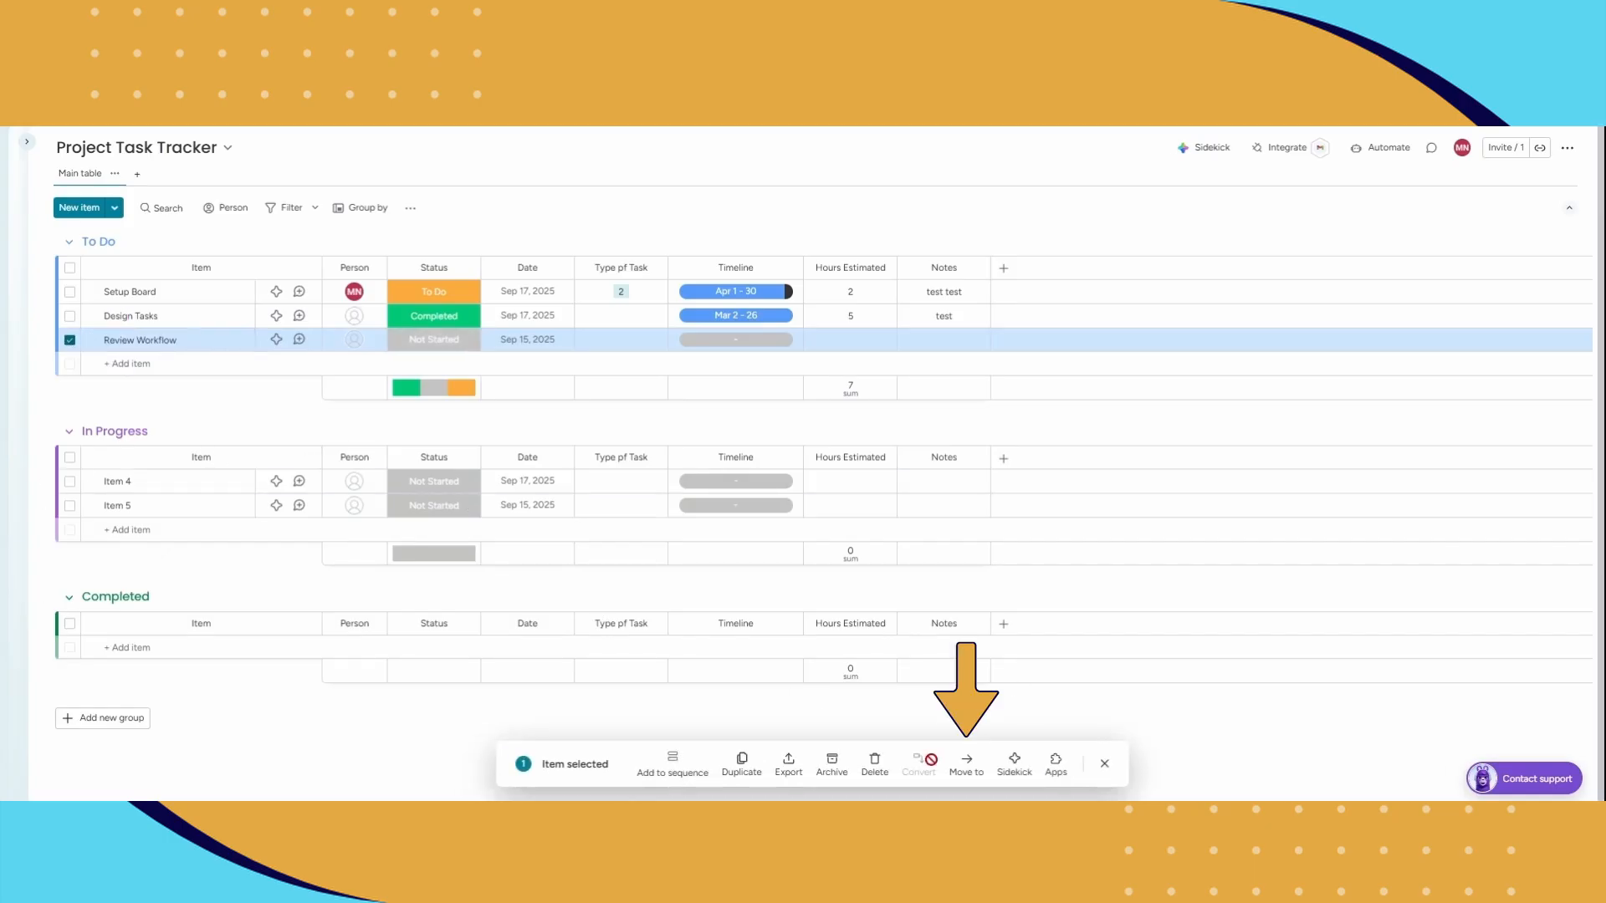
left_click(966, 763)
left_click(970, 707)
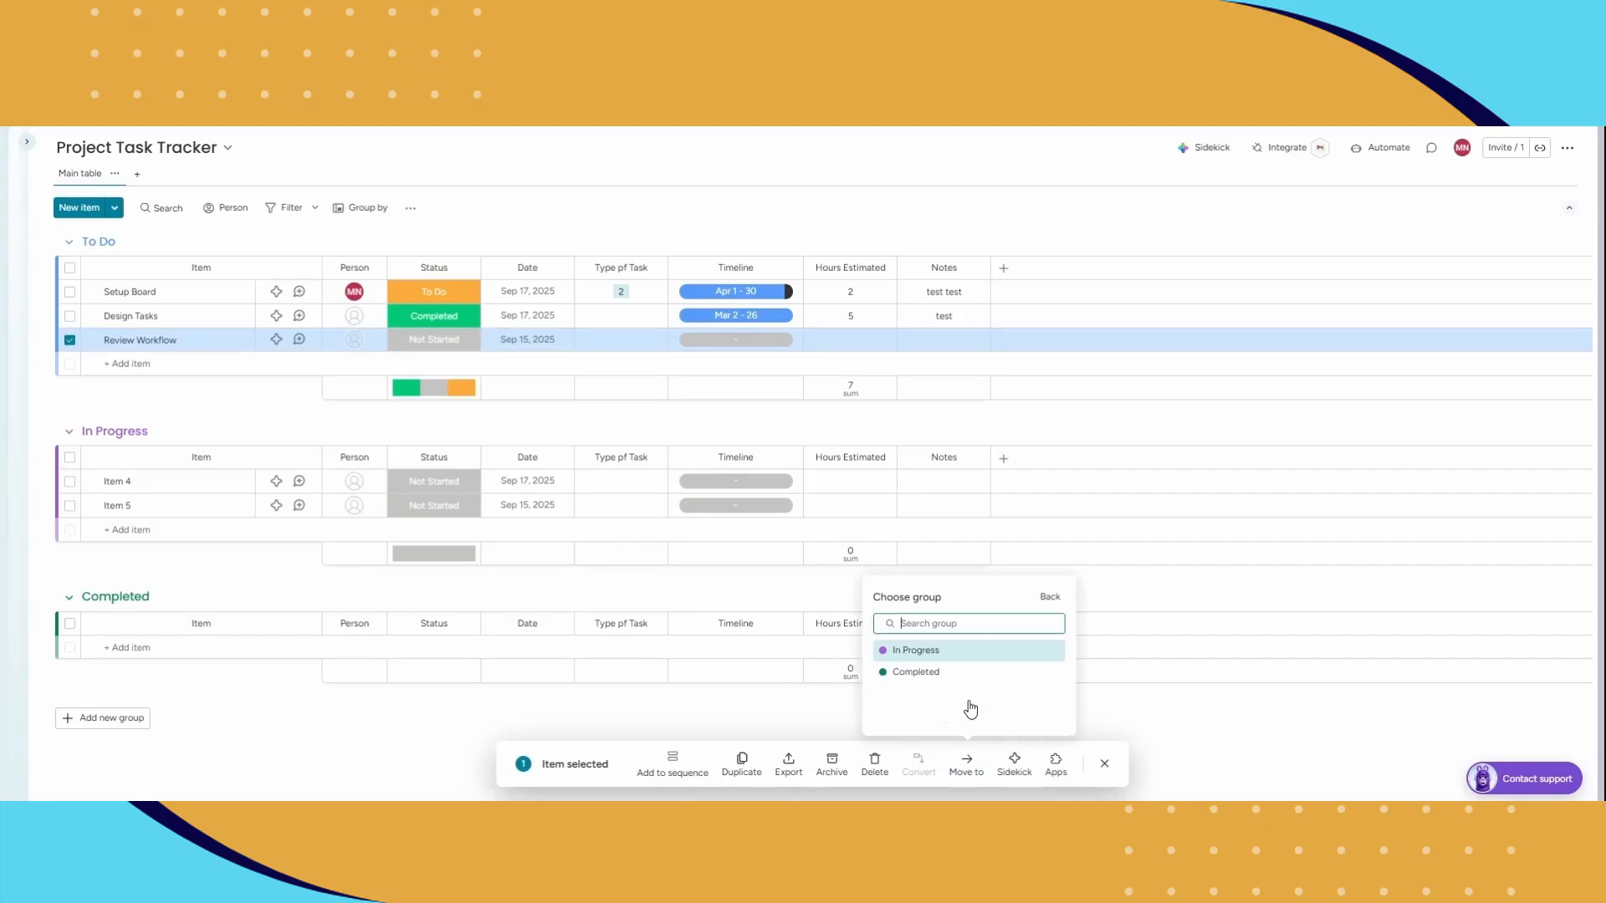
left_click(956, 659)
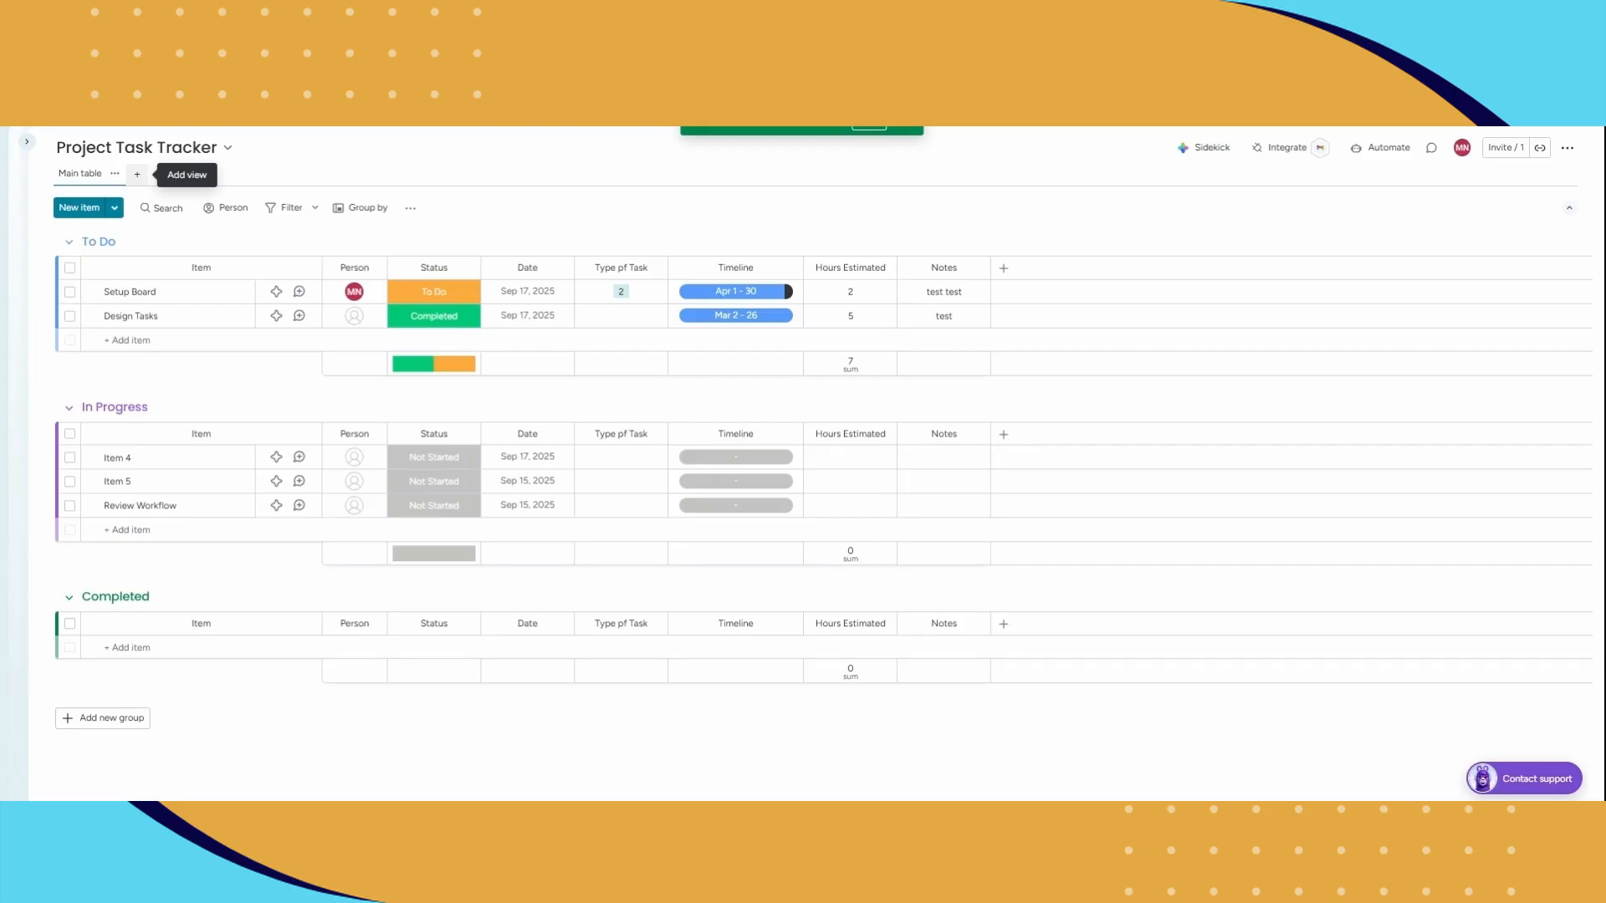
Step: Add a Calendar view to the Project Task Tracker board
left_click(137, 175)
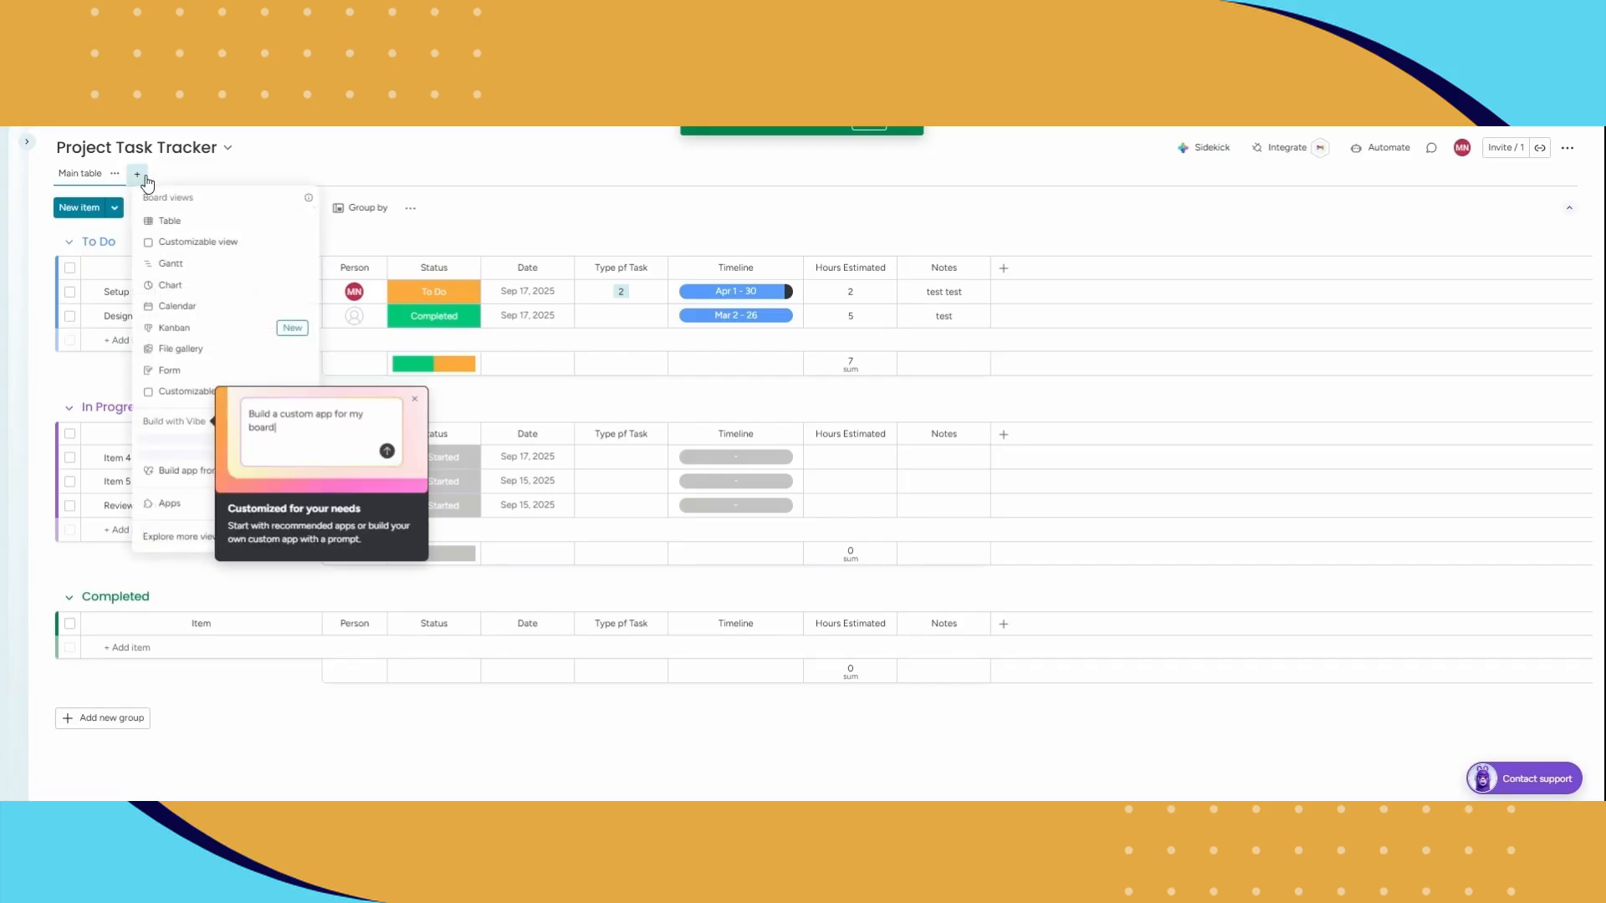
left_click(203, 309)
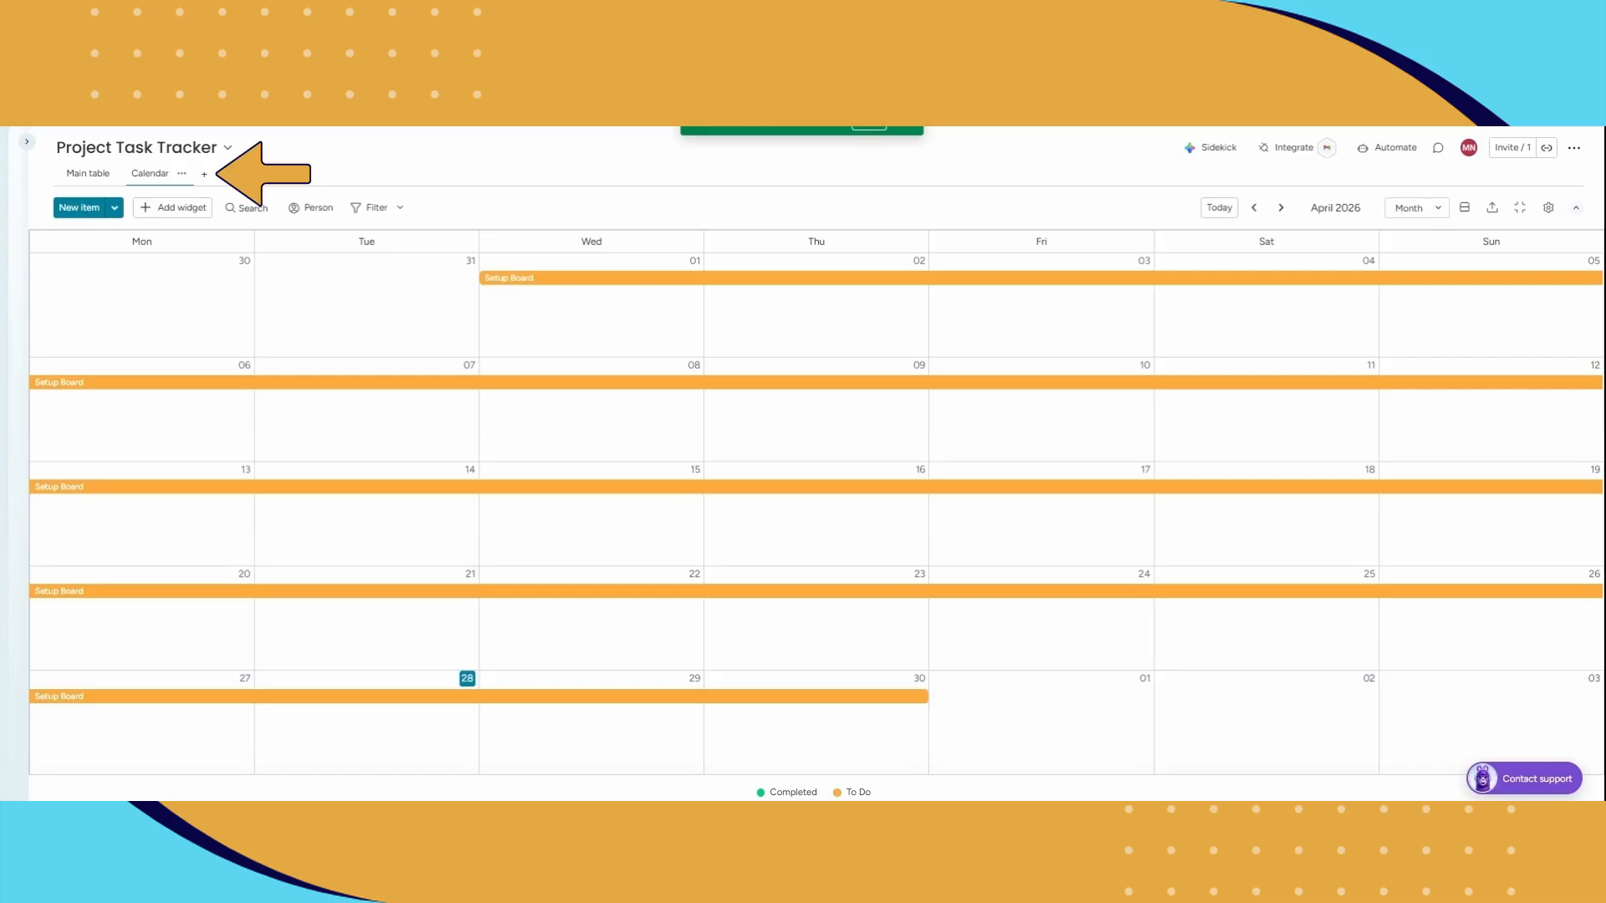
Step: Add a Kanban view to the board and move the Item 5 card from Not Started to Waiting
left_click(205, 176)
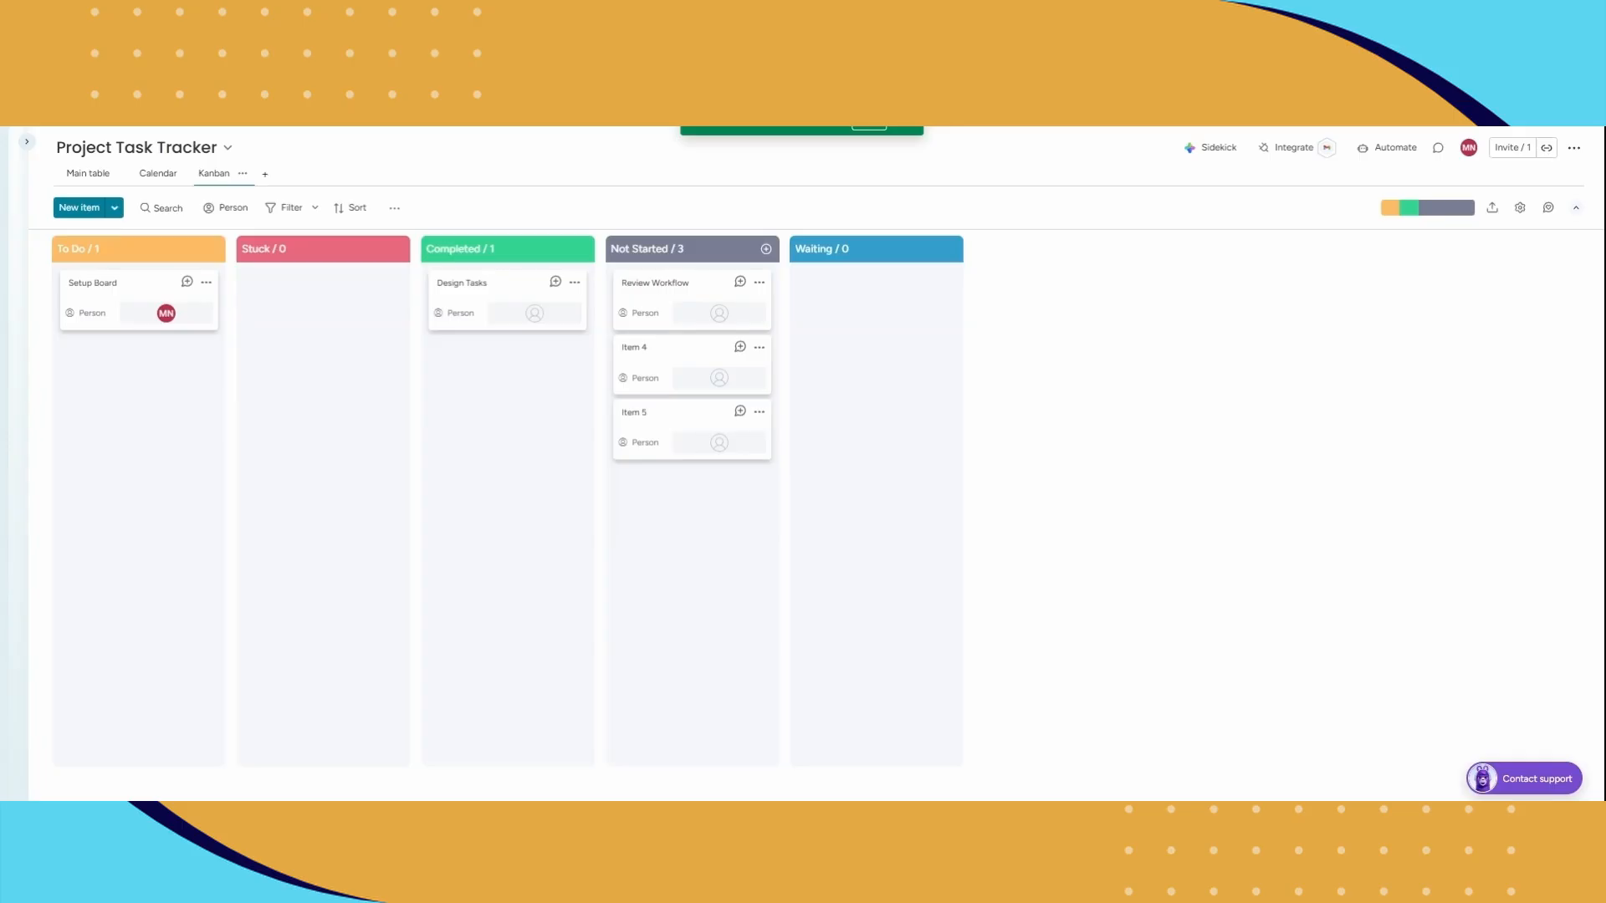
left_click_drag(660, 435, 877, 302)
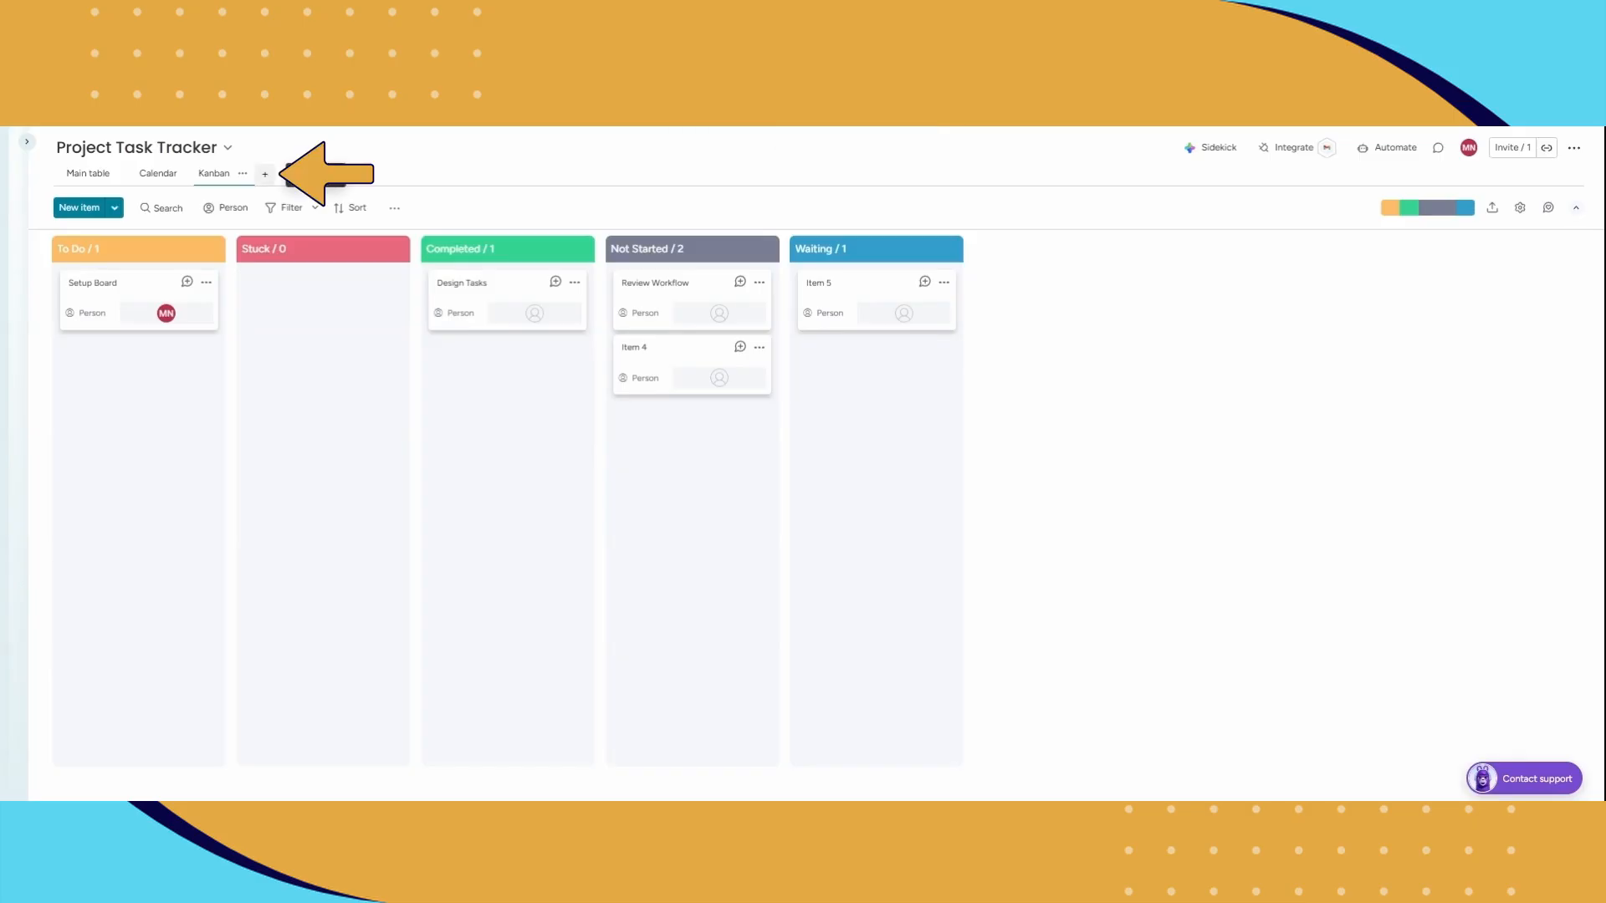
Step: Add a Gantt view to the board and place a Battery widget below its Gantt chart
left_click(269, 176)
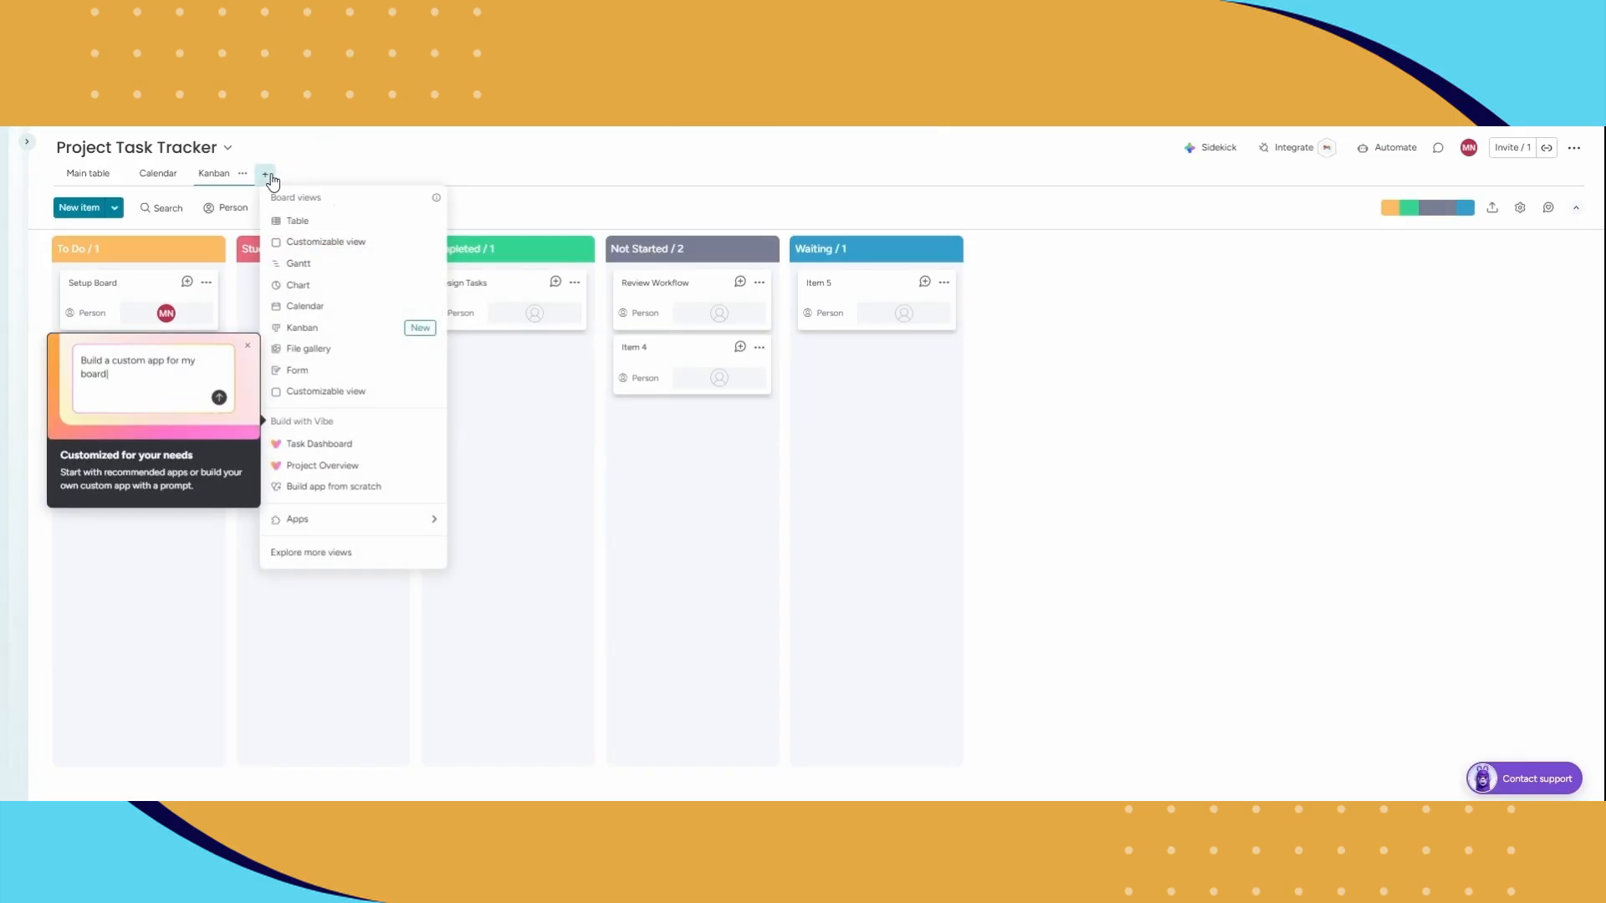
left_click(320, 274)
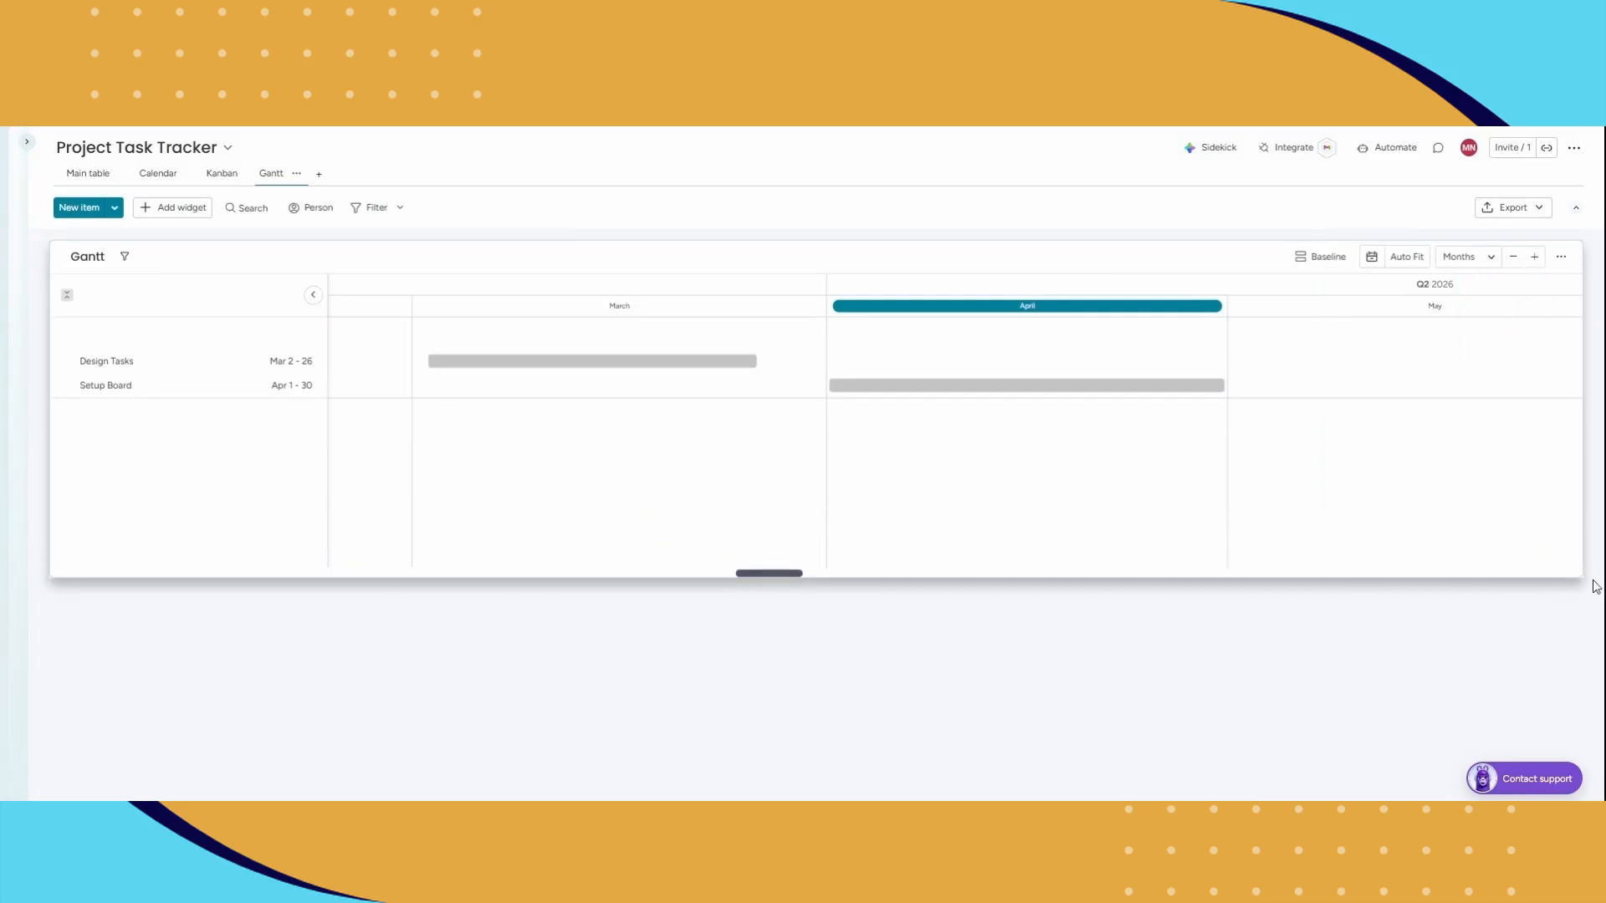
left_click(189, 216)
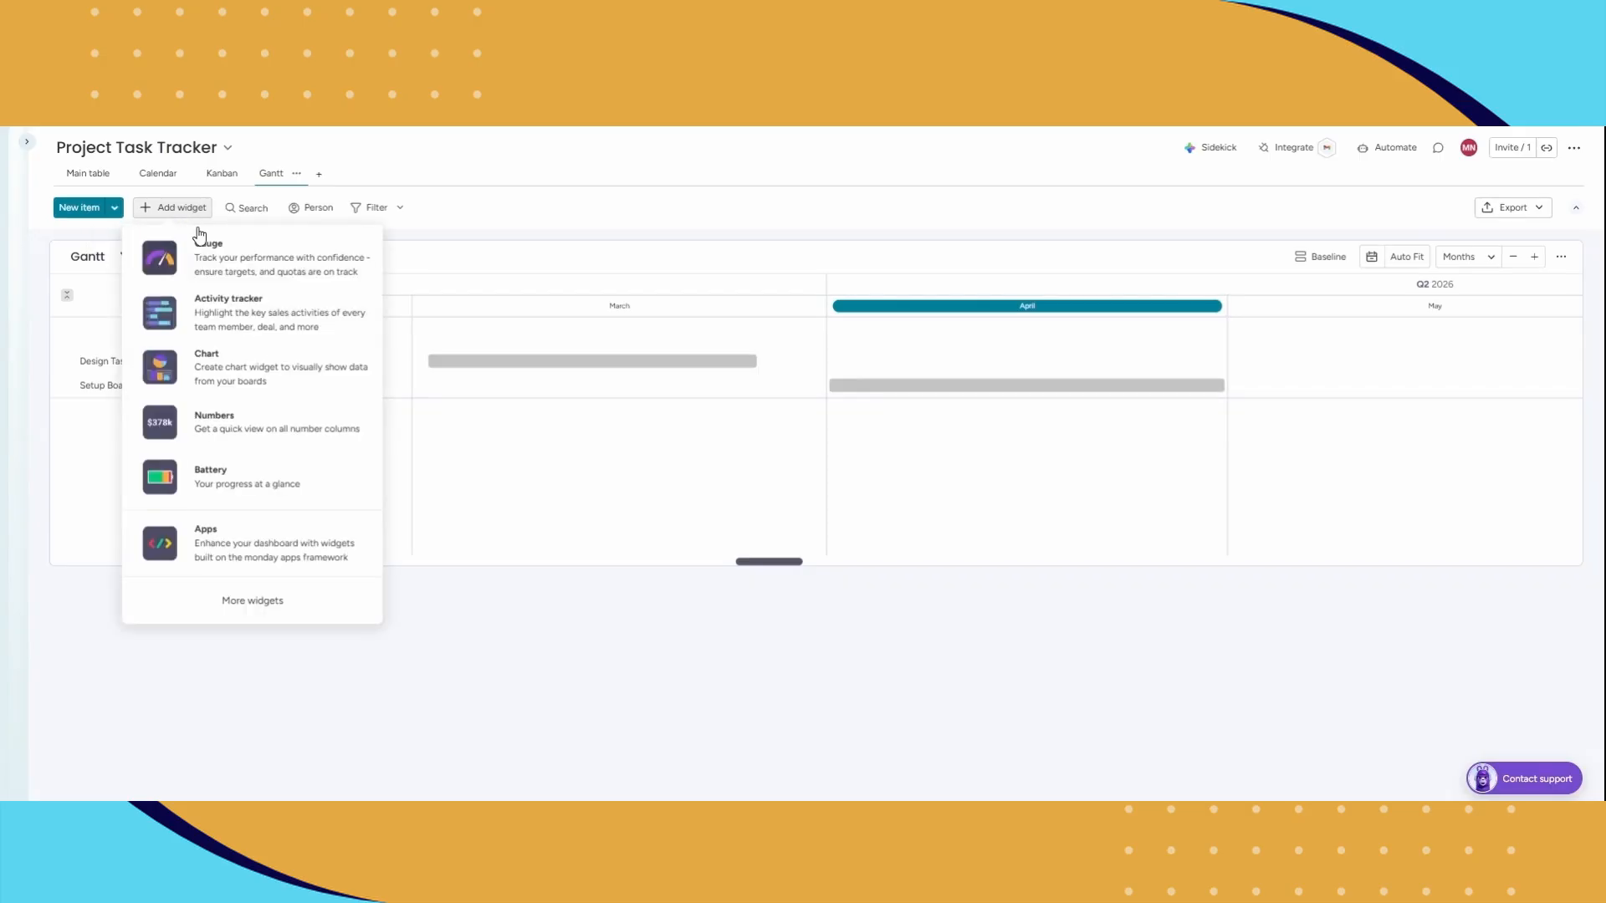
left_click(226, 472)
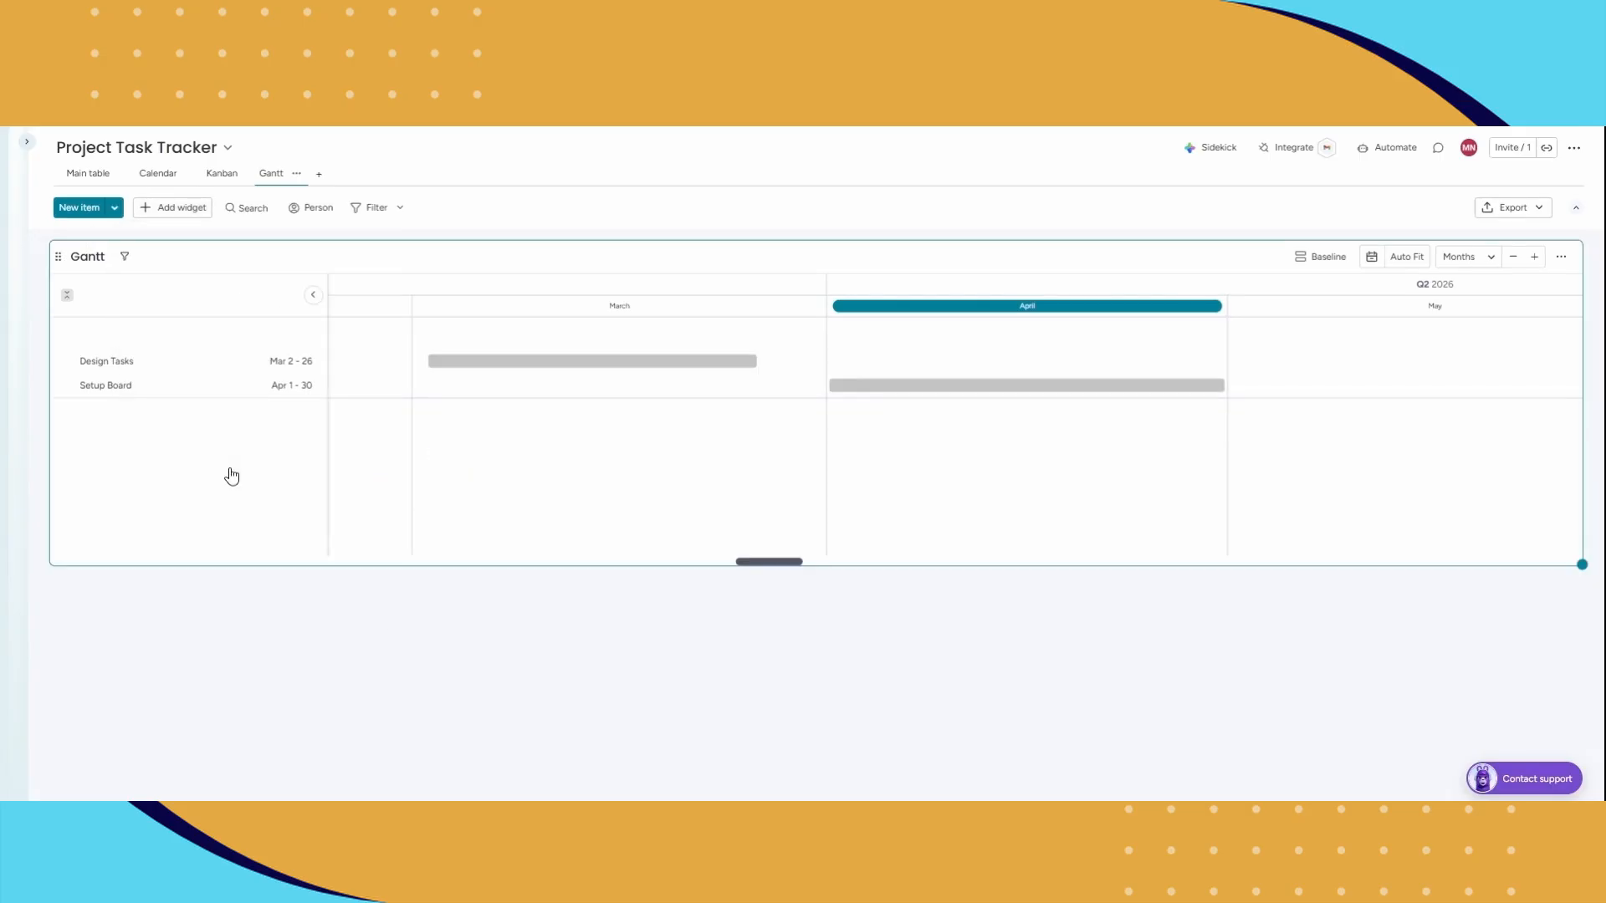
left_click_drag(423, 631, 556, 659)
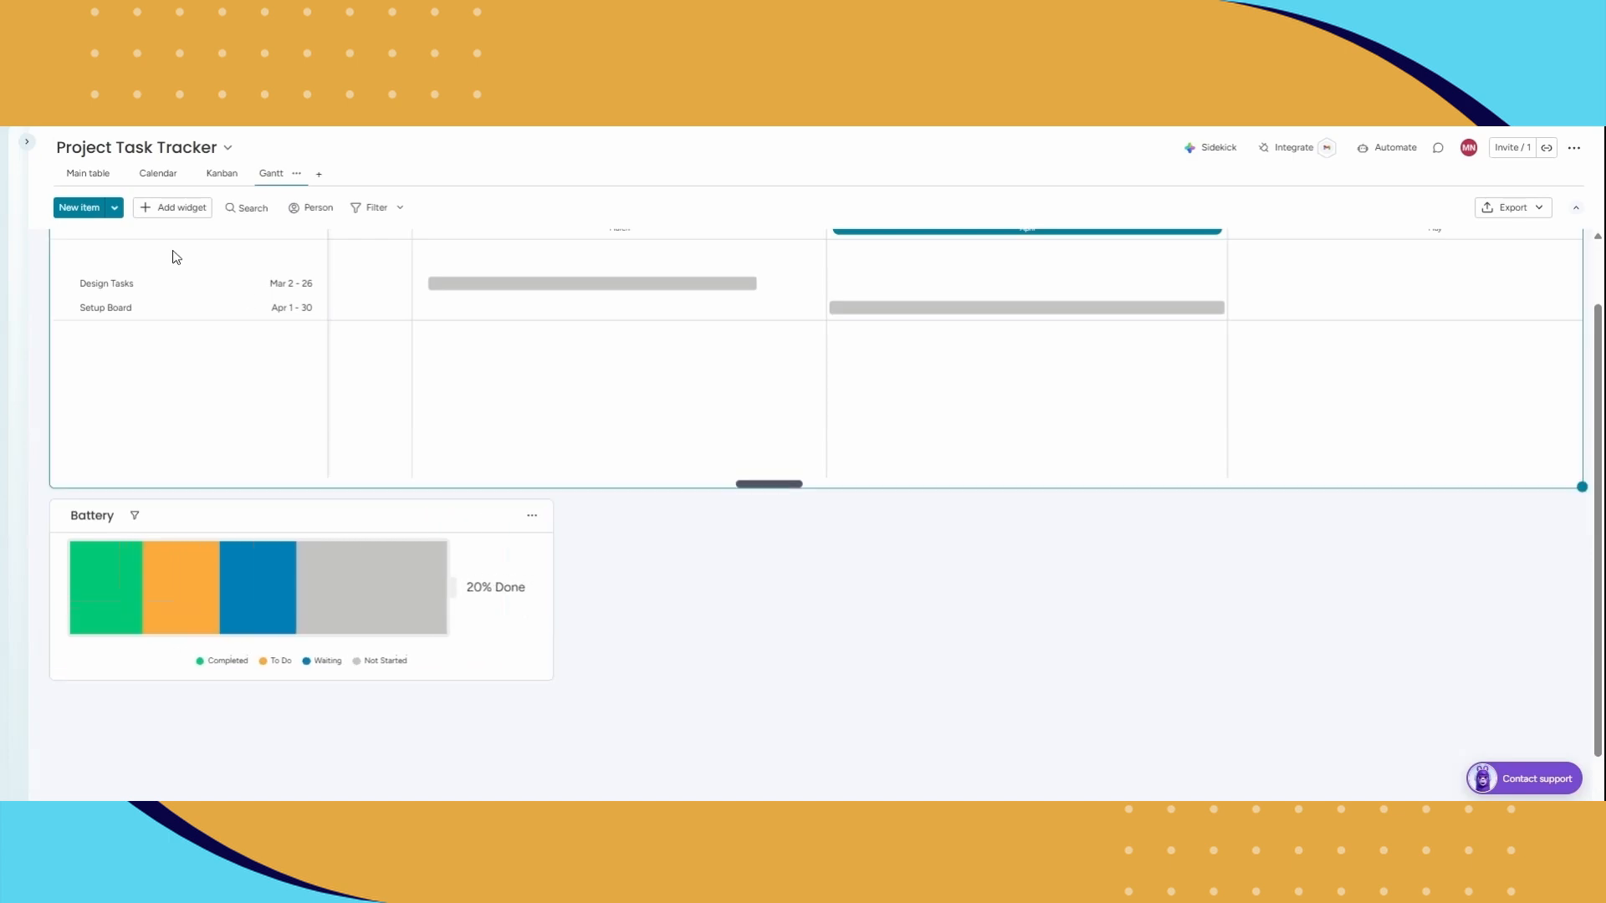
Step: Add a Chart widget to the Gantt view and rename it Status
left_click(180, 212)
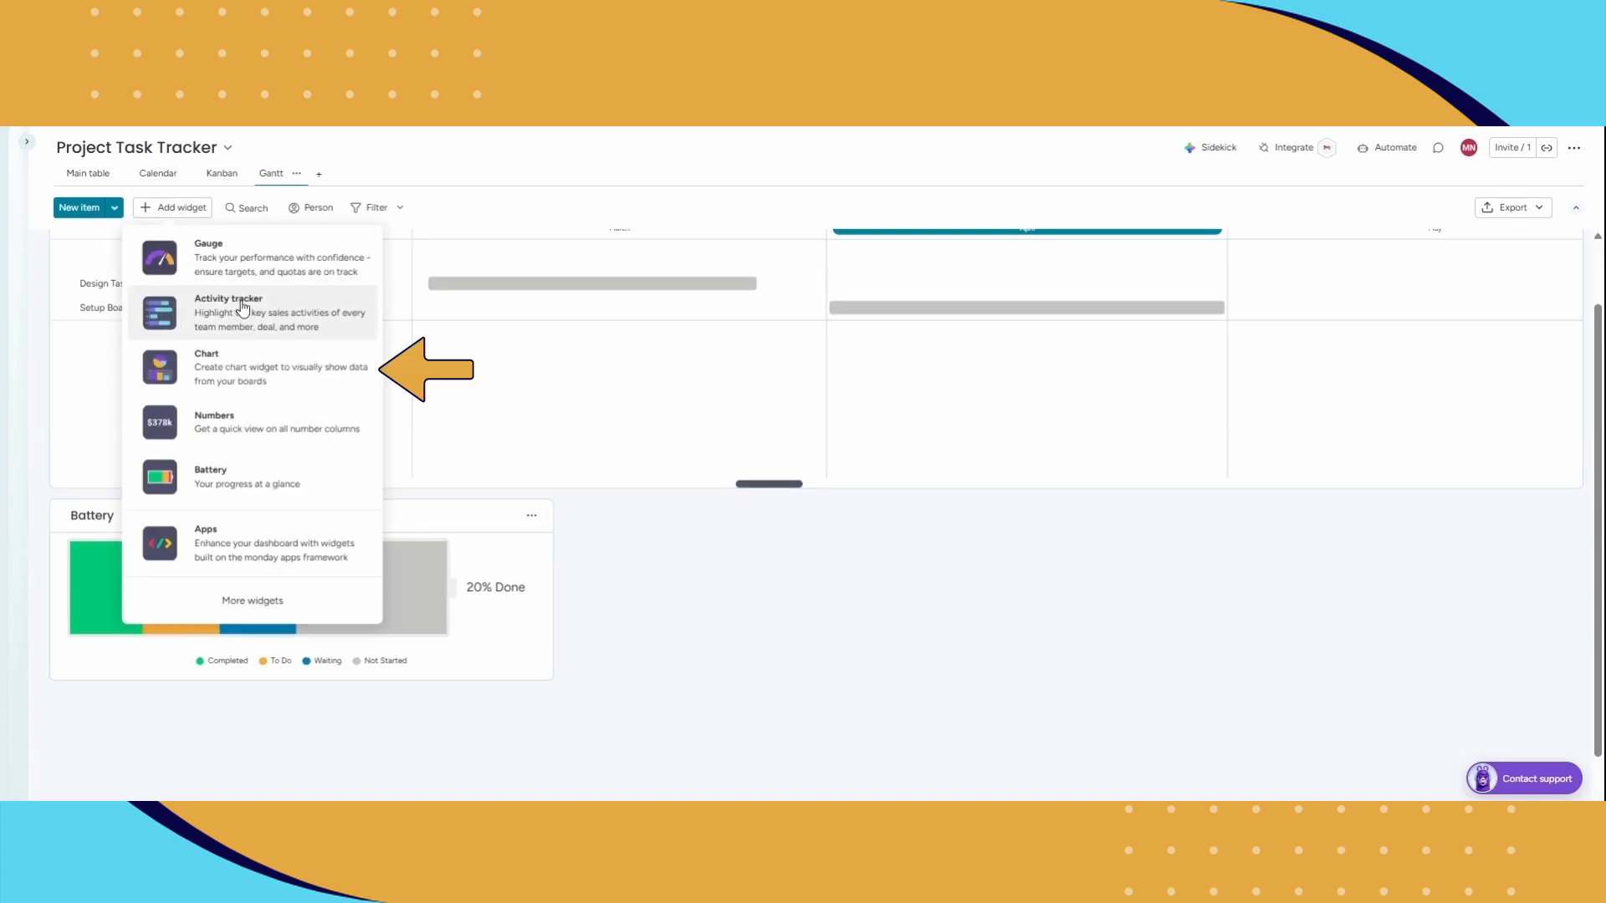
left_click(259, 368)
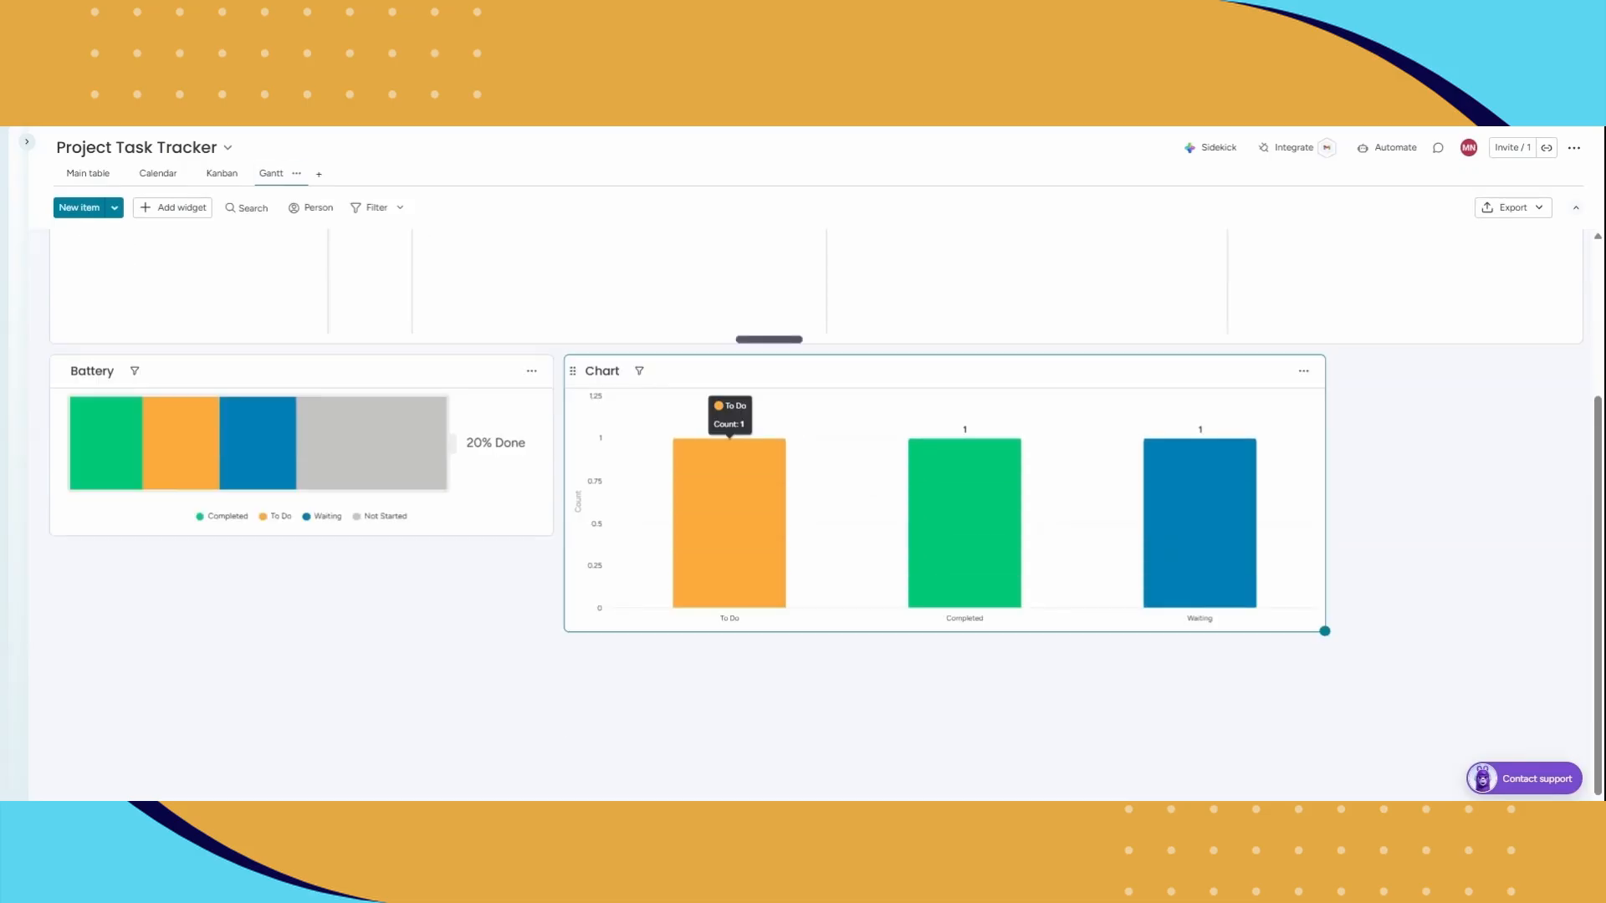
left_click(602, 371)
type("Status")
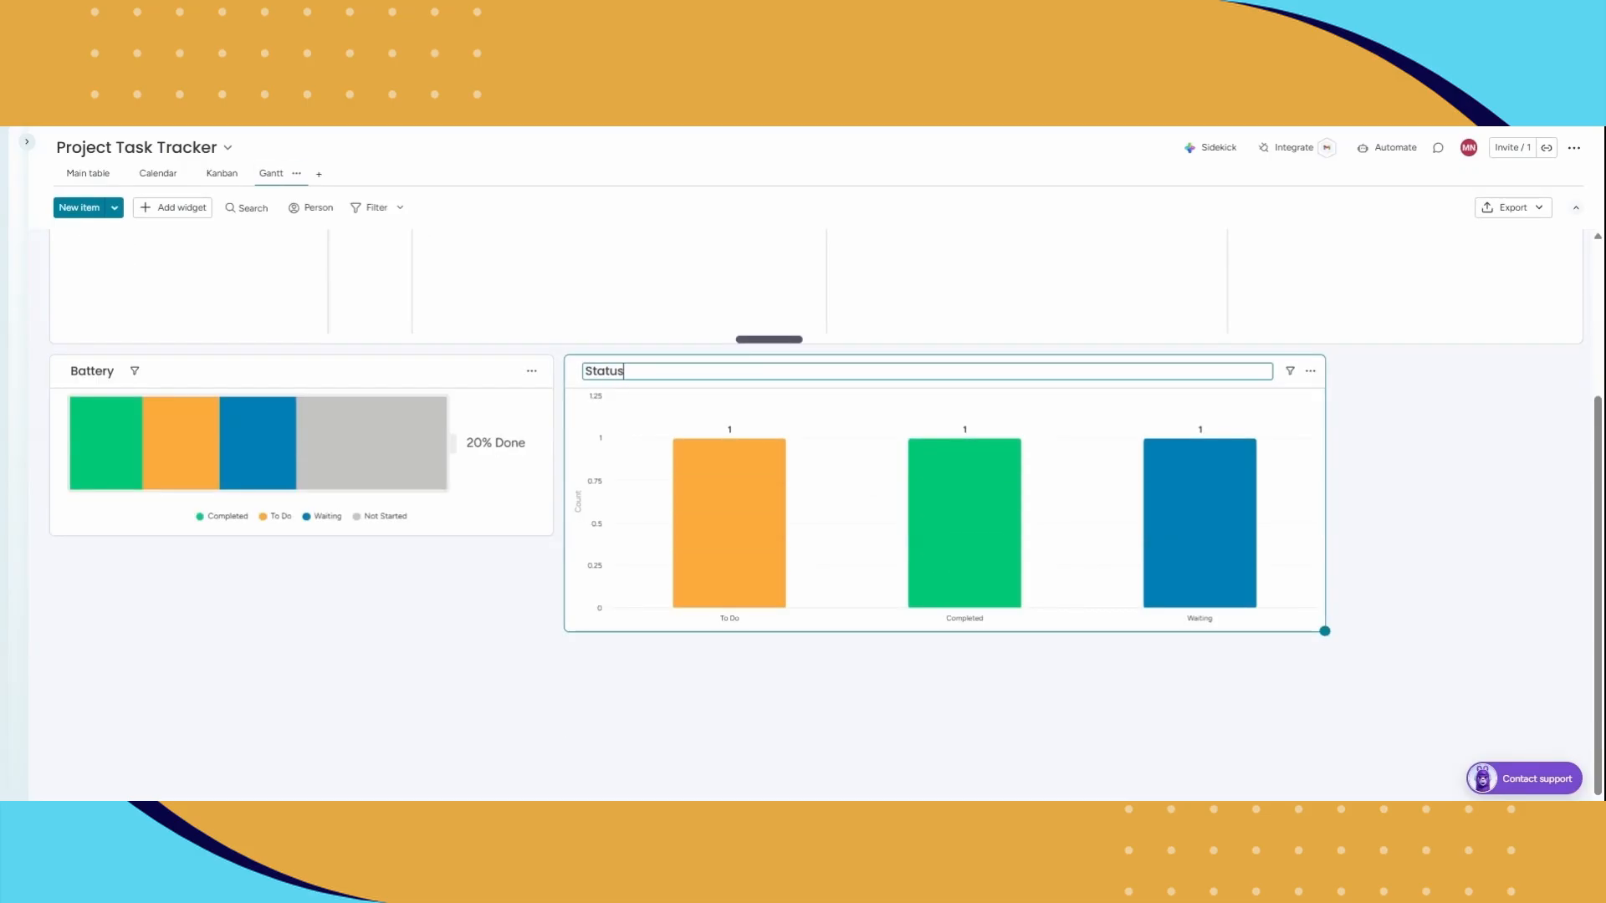
key("Return")
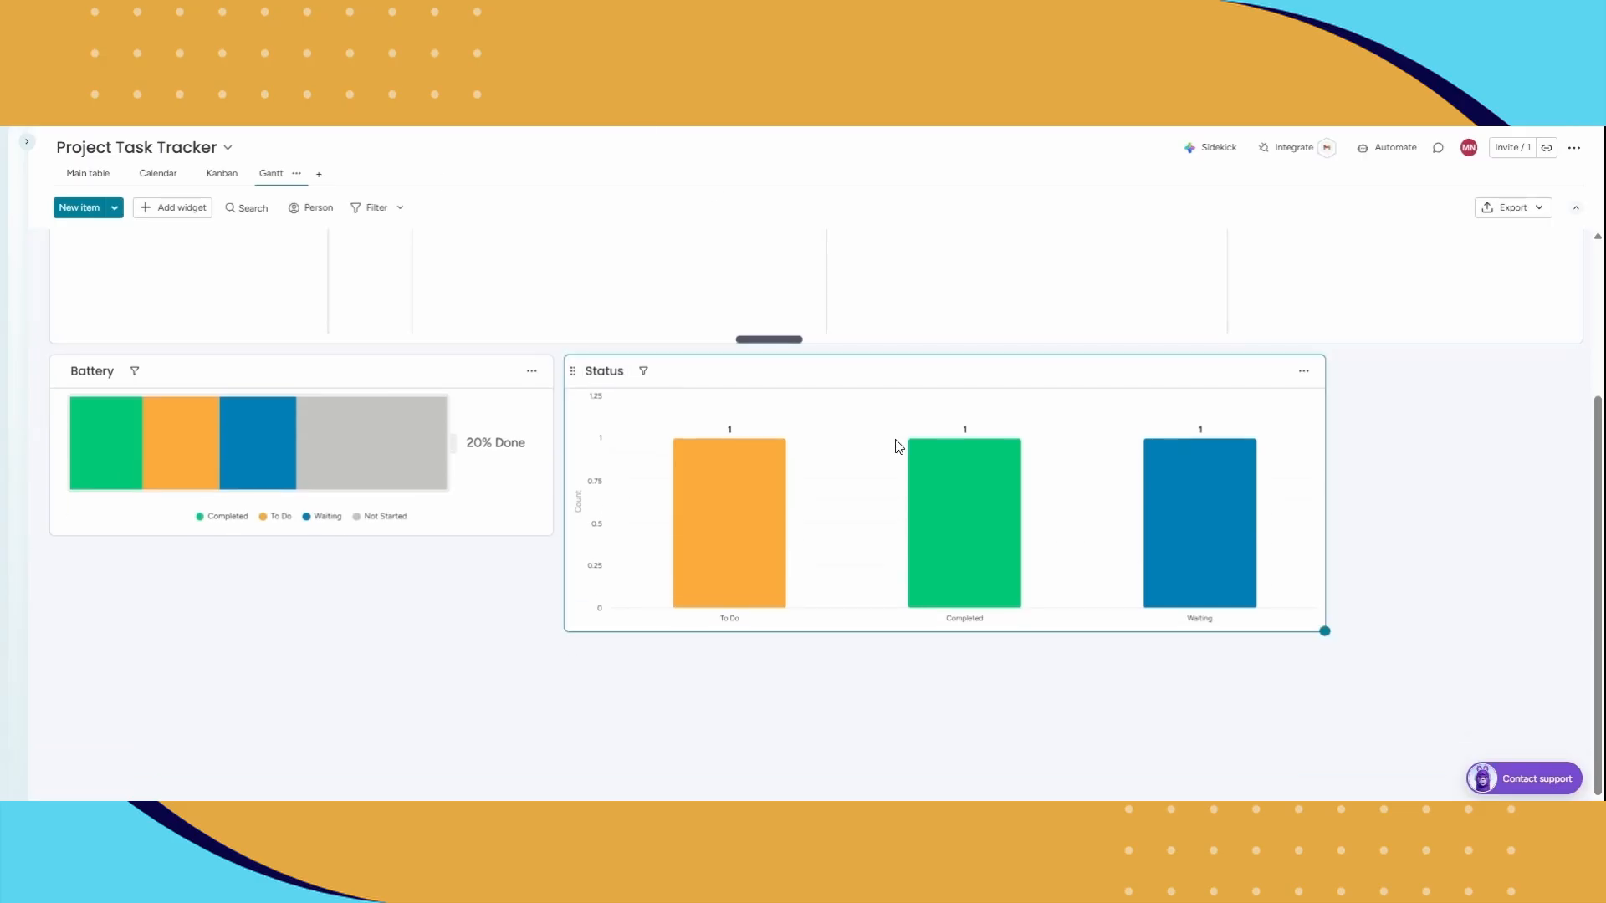
Step: Add a Numbers widget to the Gantt view and look through its unit and calculation options
scroll(1012, 508, "up", 1)
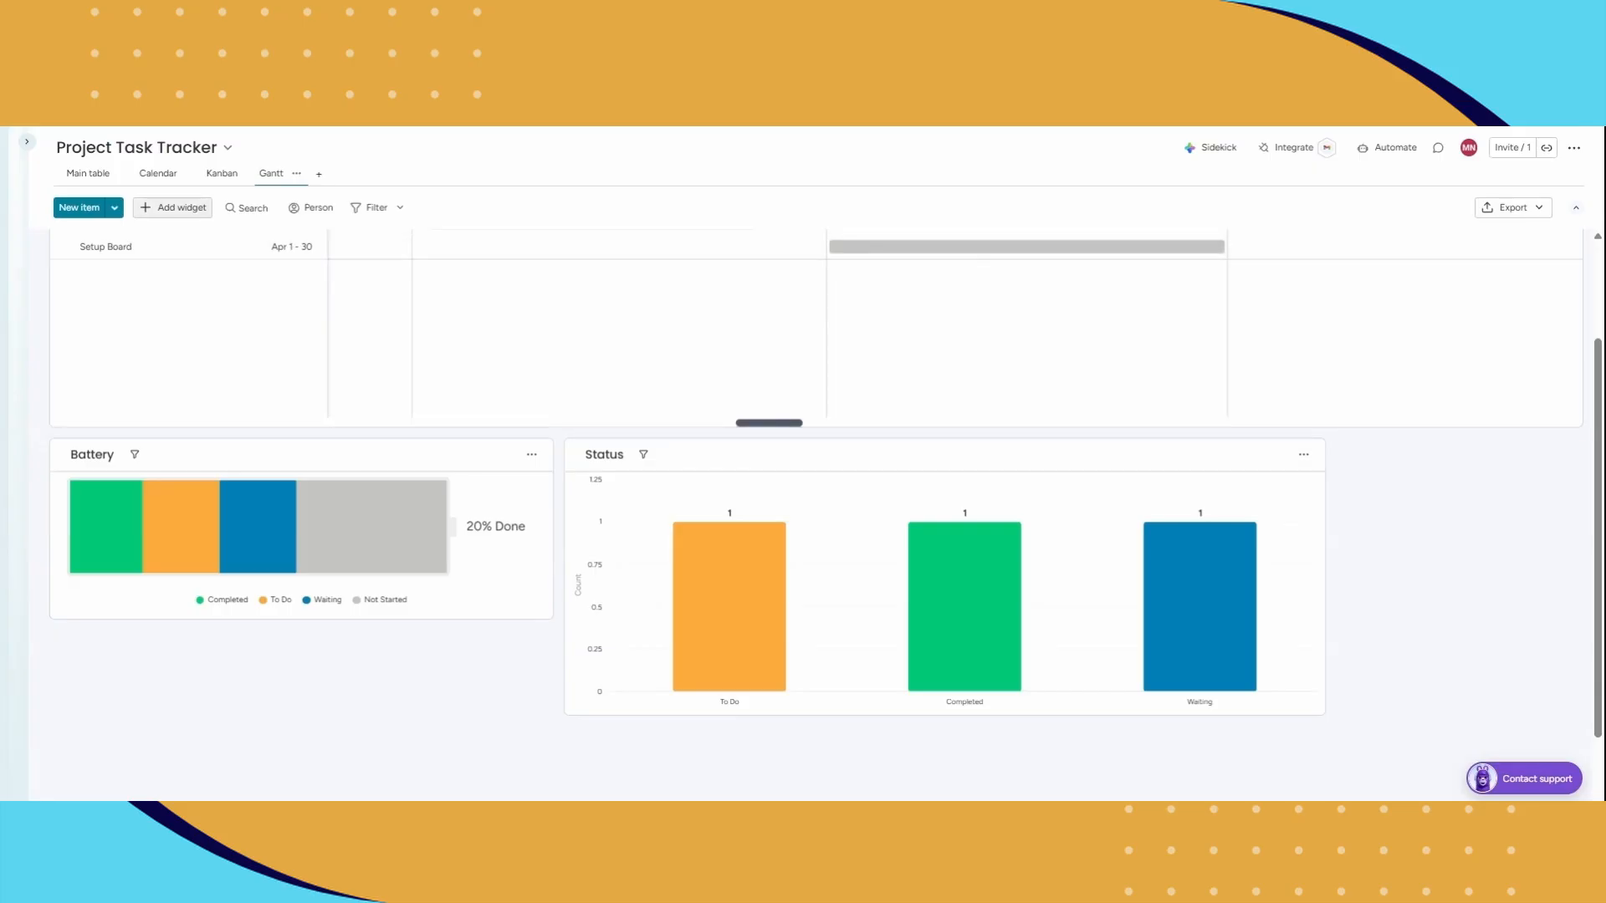
left_click(154, 208)
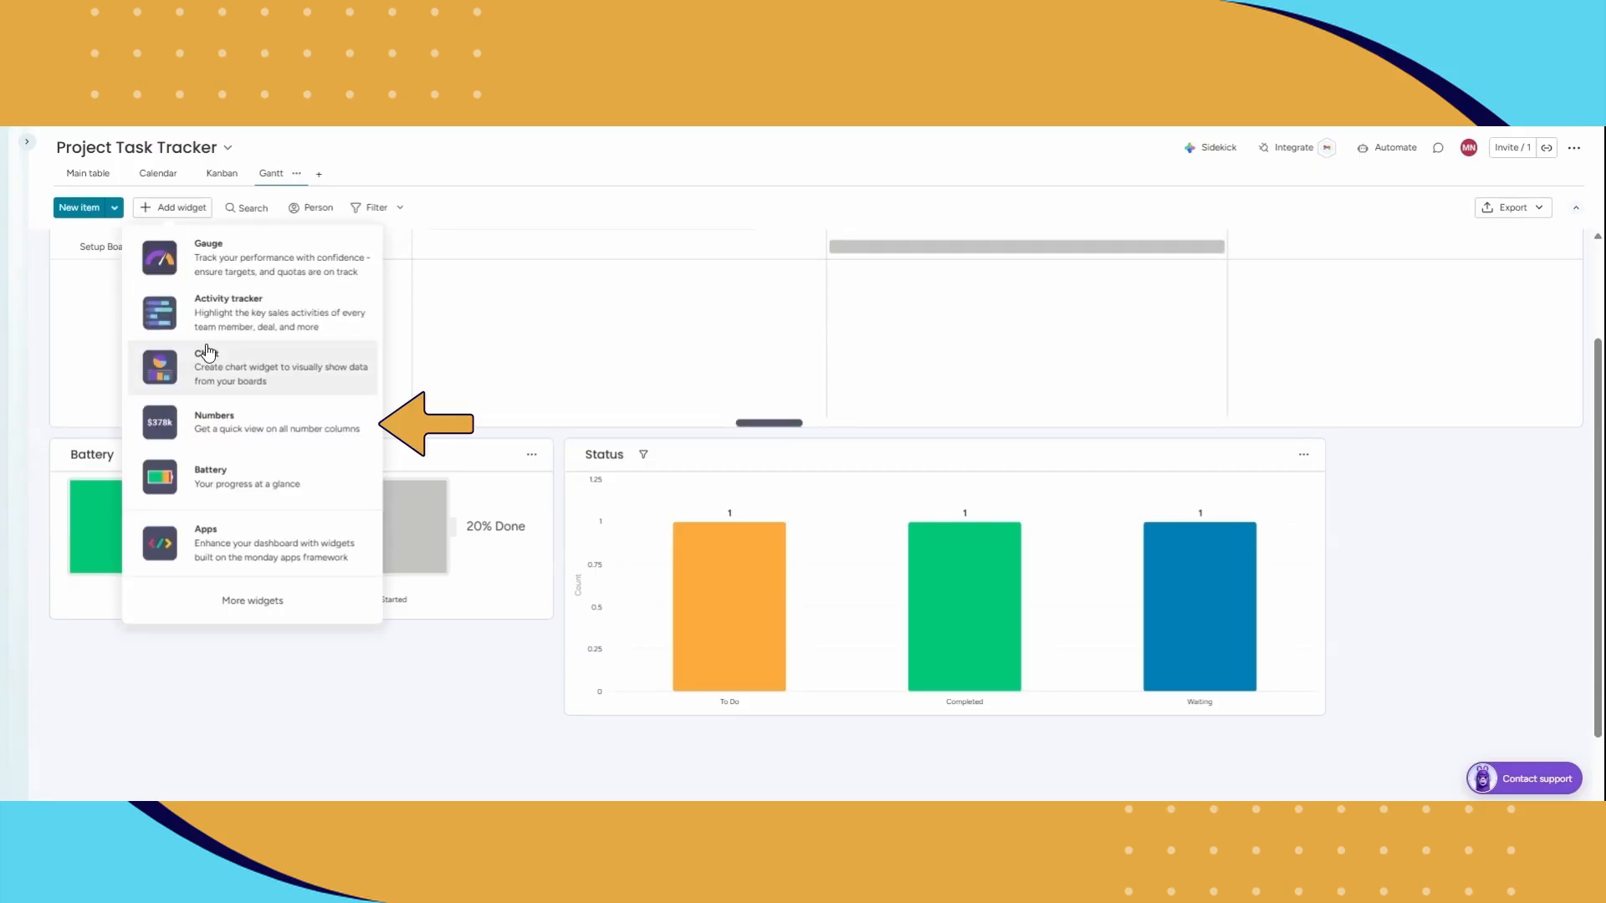
left_click(245, 435)
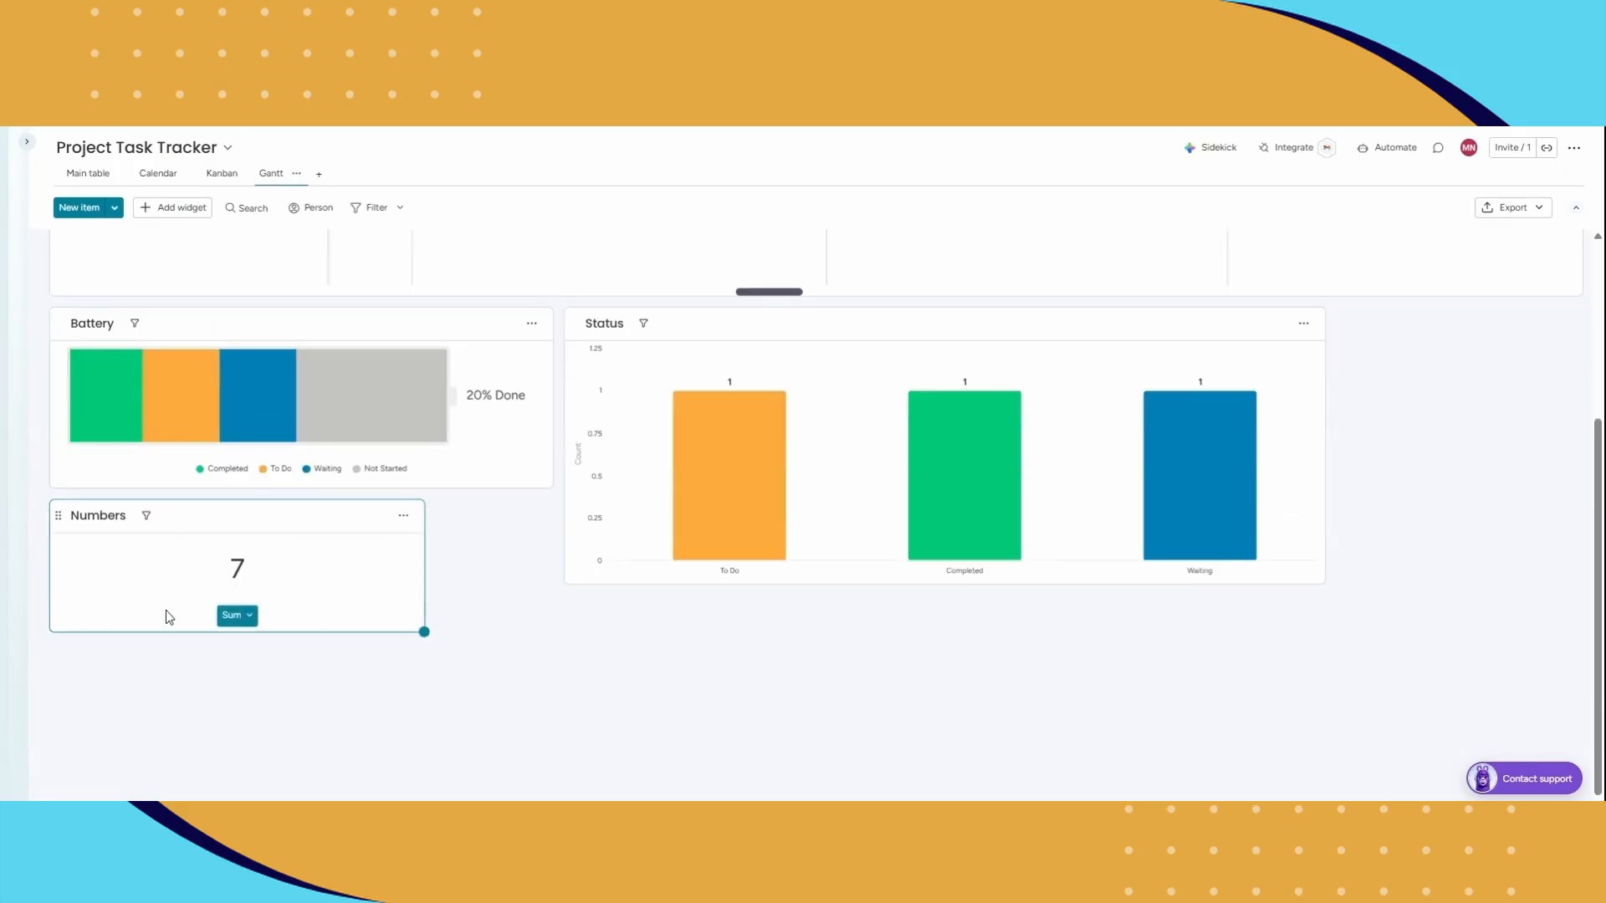
left_click(243, 622)
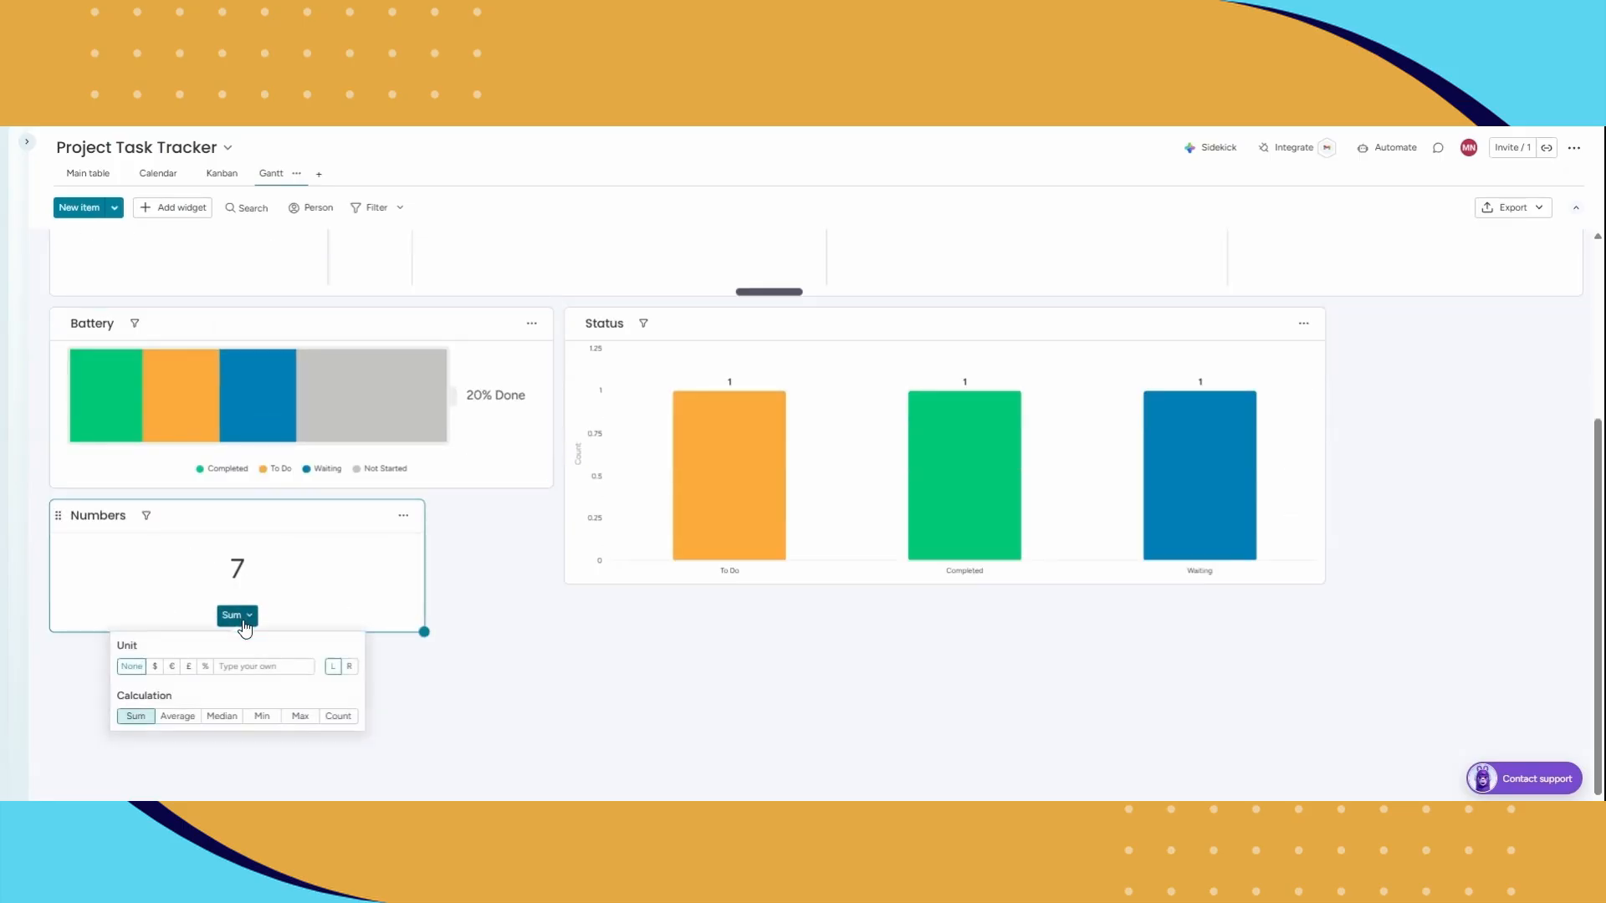
left_click(261, 566)
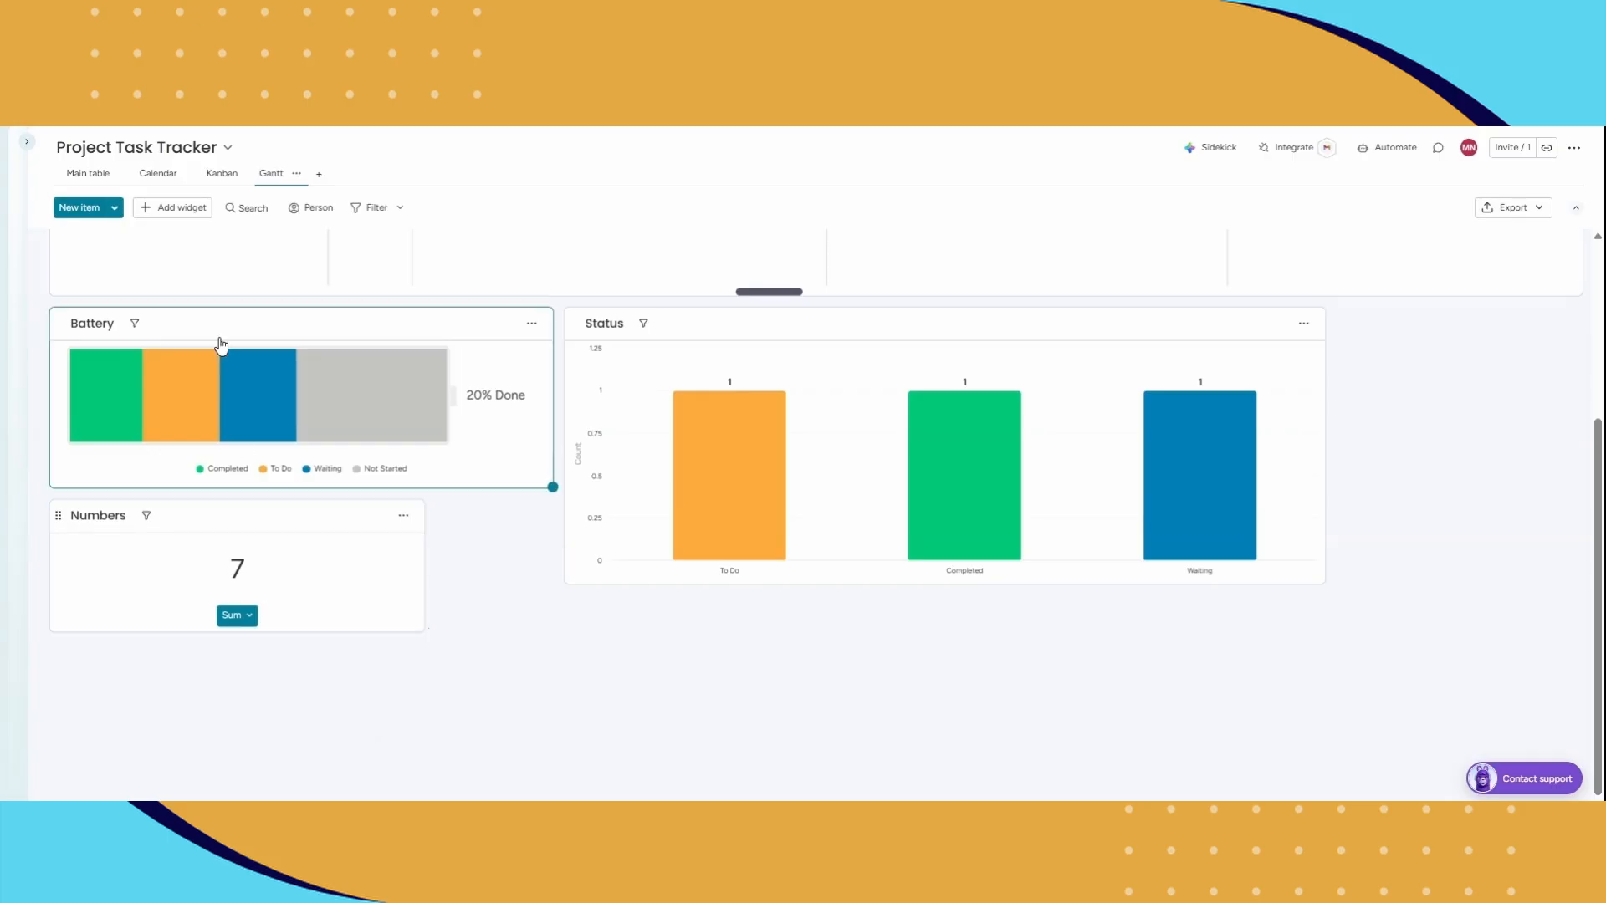
Step: Find the Timeline widget in the Widgets Center, add it to the Gantt view and enlarge it in width and height
left_click(176, 209)
left_click(311, 598)
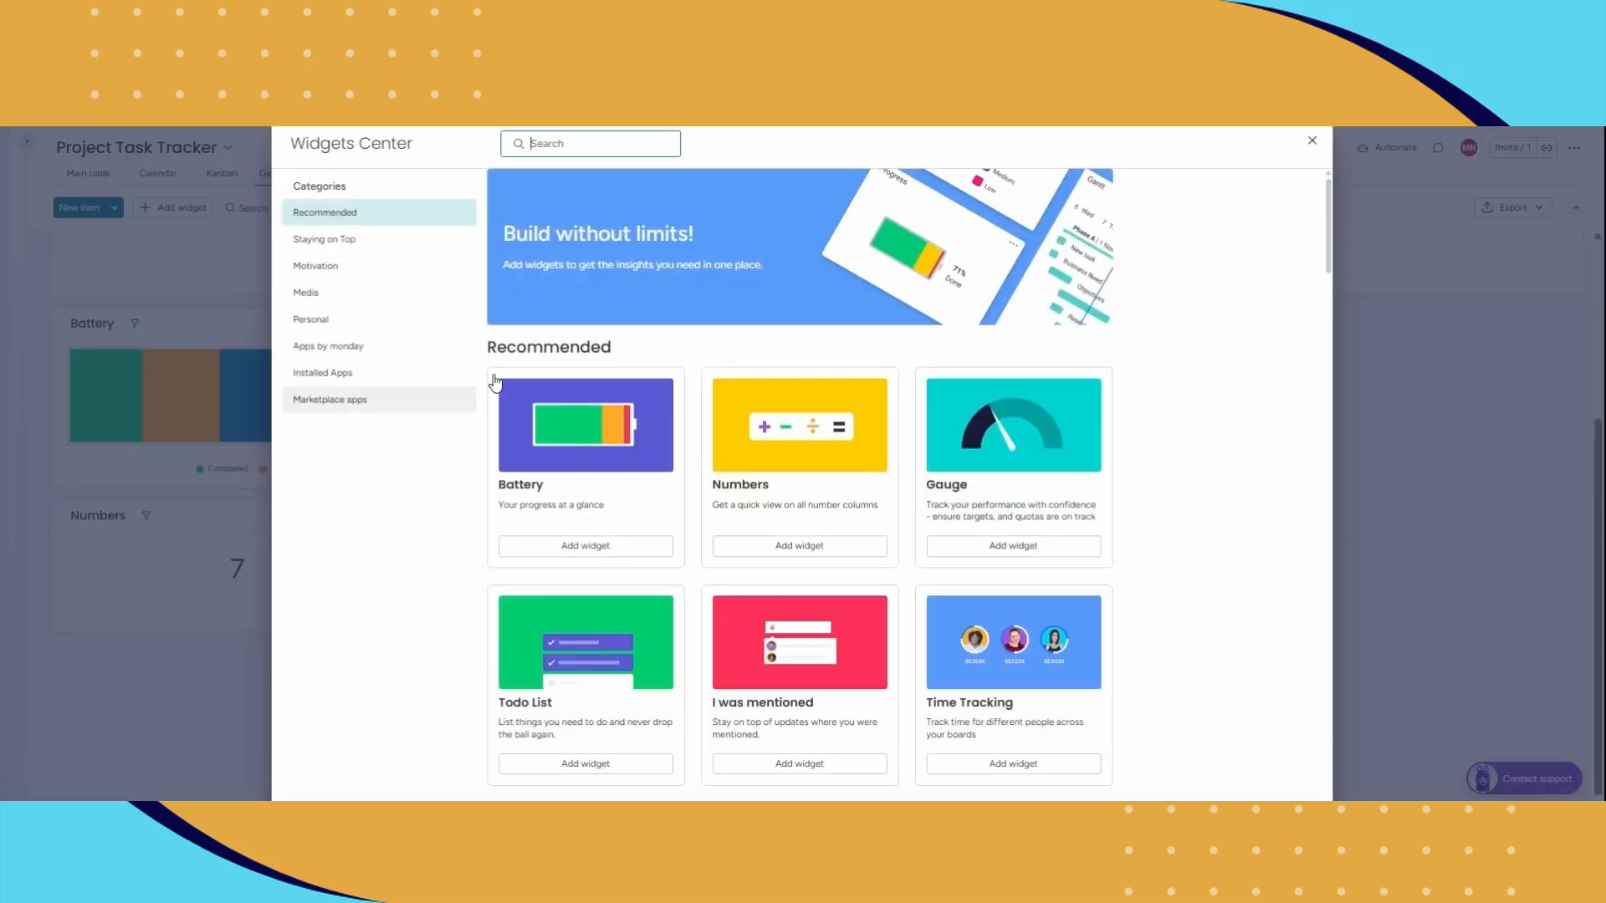
type("time")
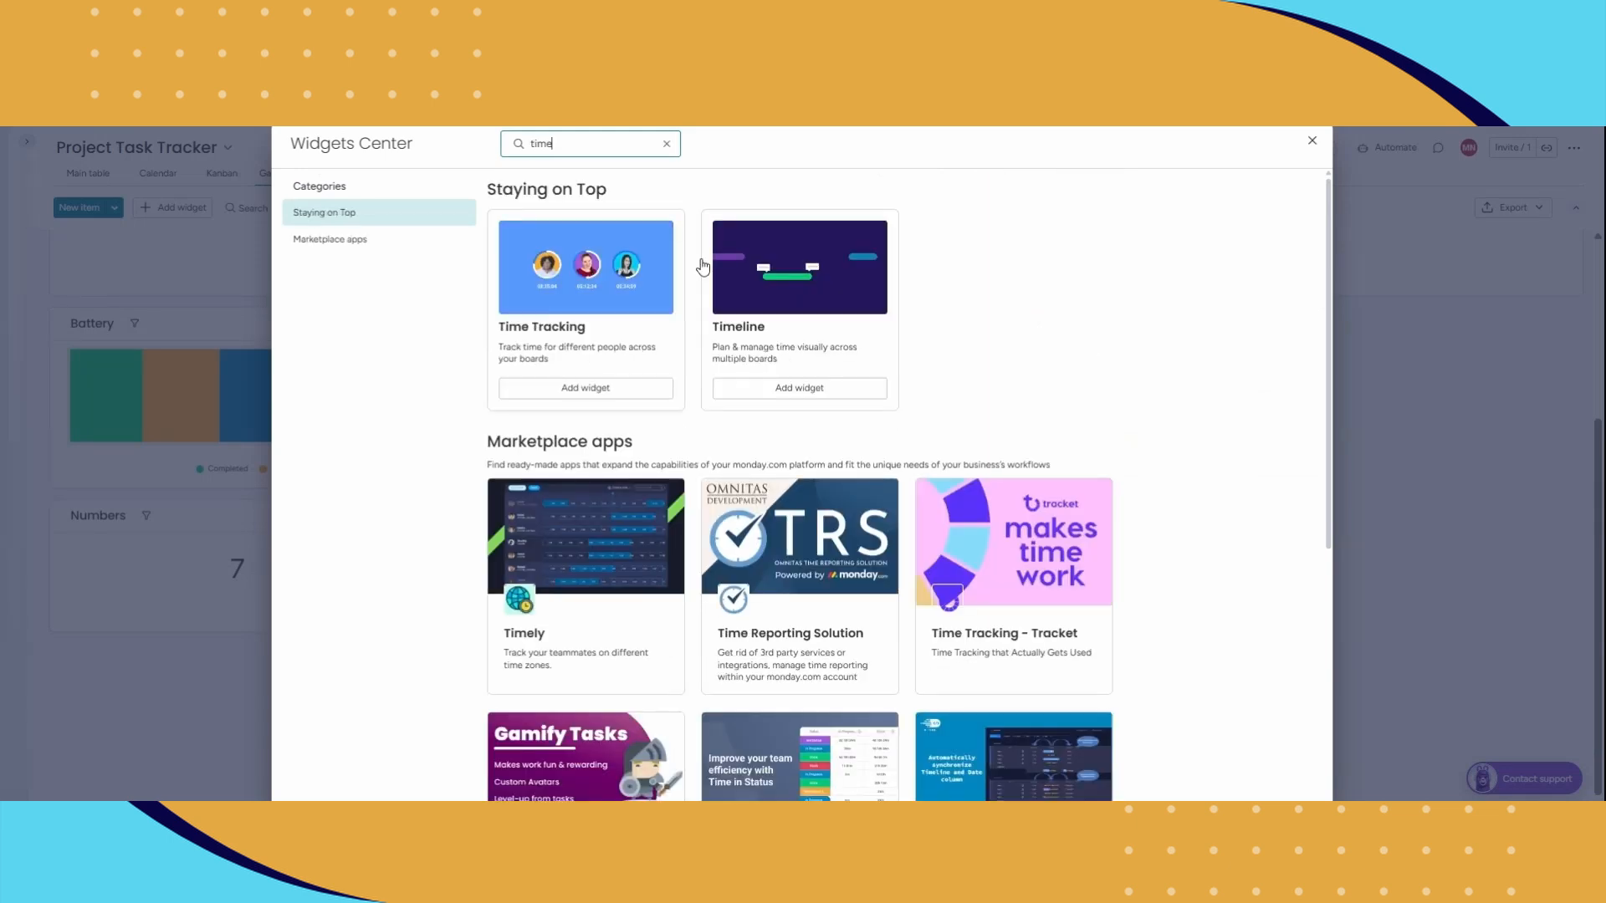
left_click(799, 388)
scroll(836, 405, "down", 3)
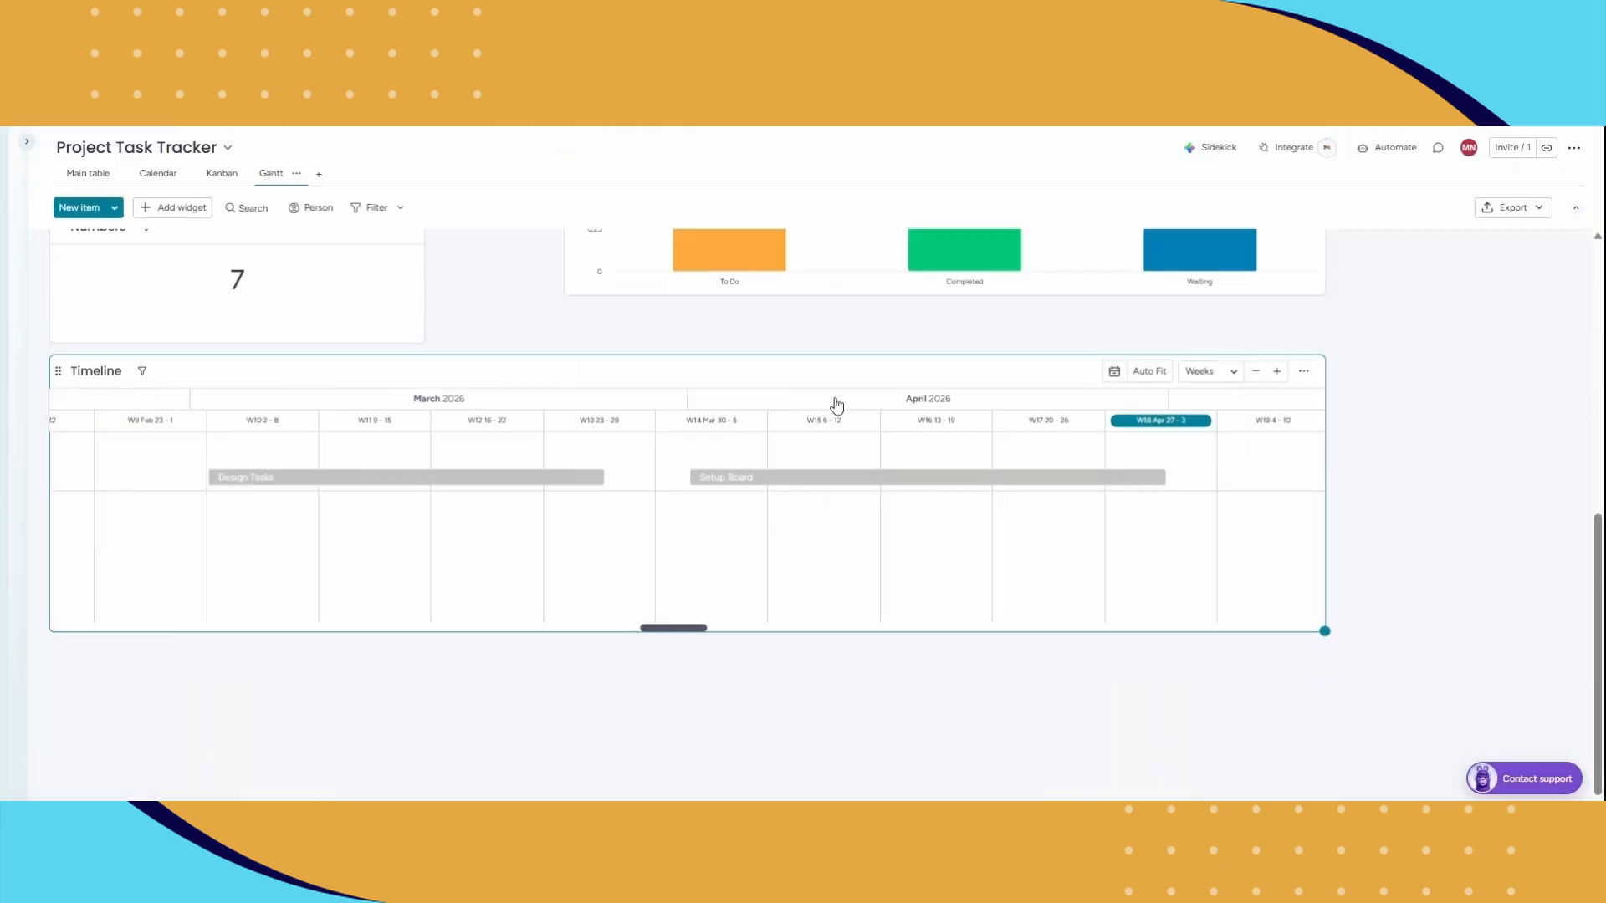
left_click_drag(1324, 631, 1517, 724)
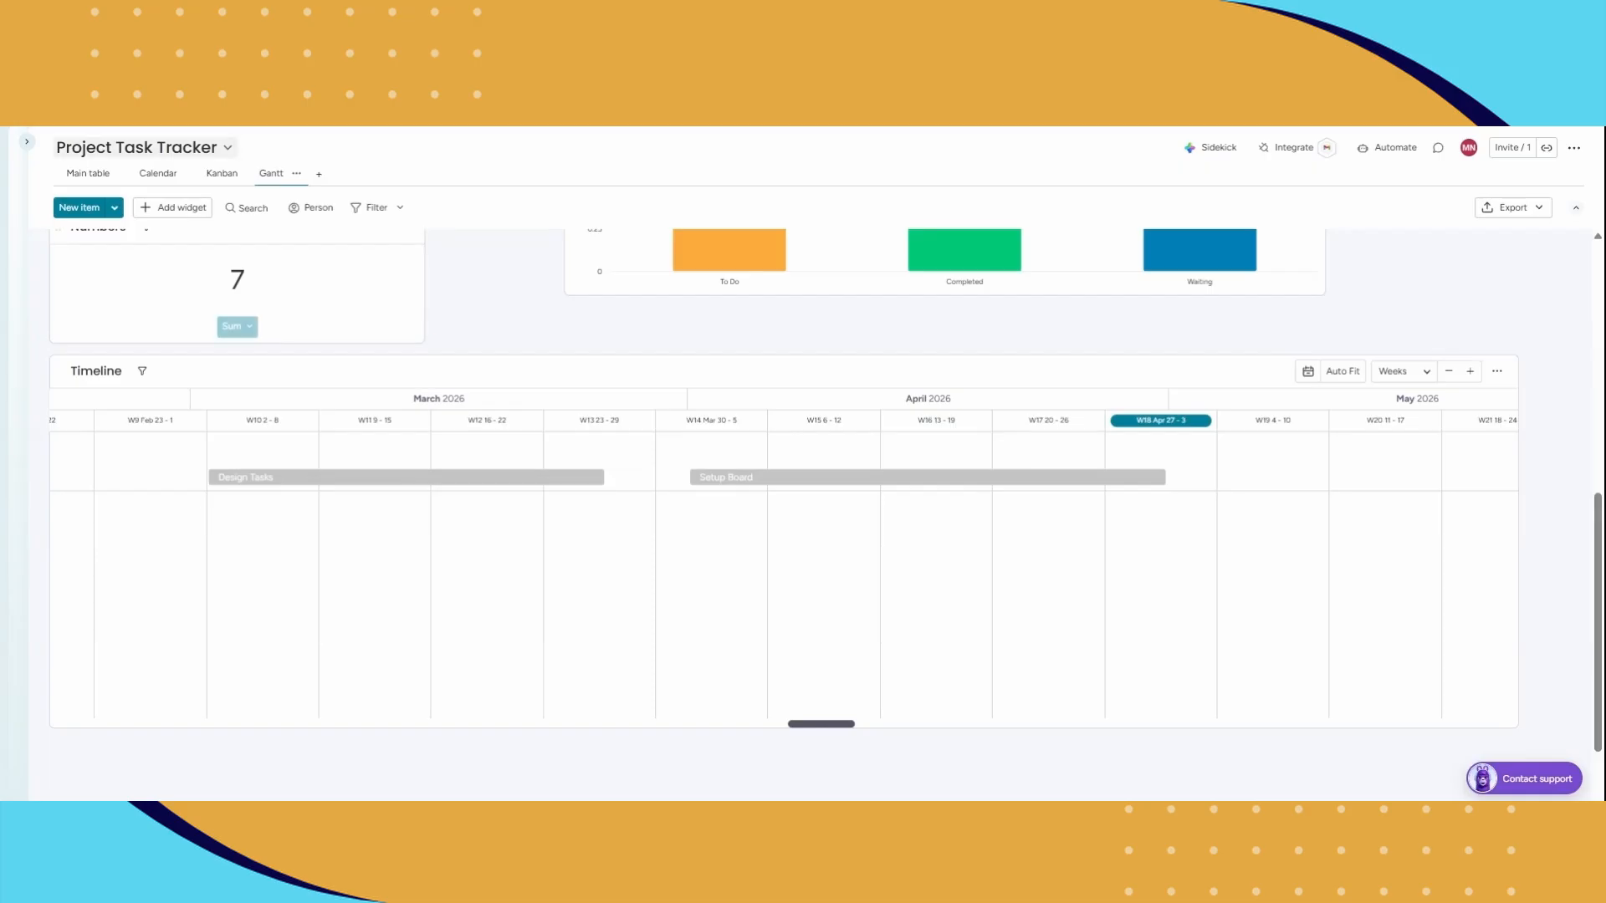
Step: Return to the Main table view of the Project Task Tracker board
left_click(85, 173)
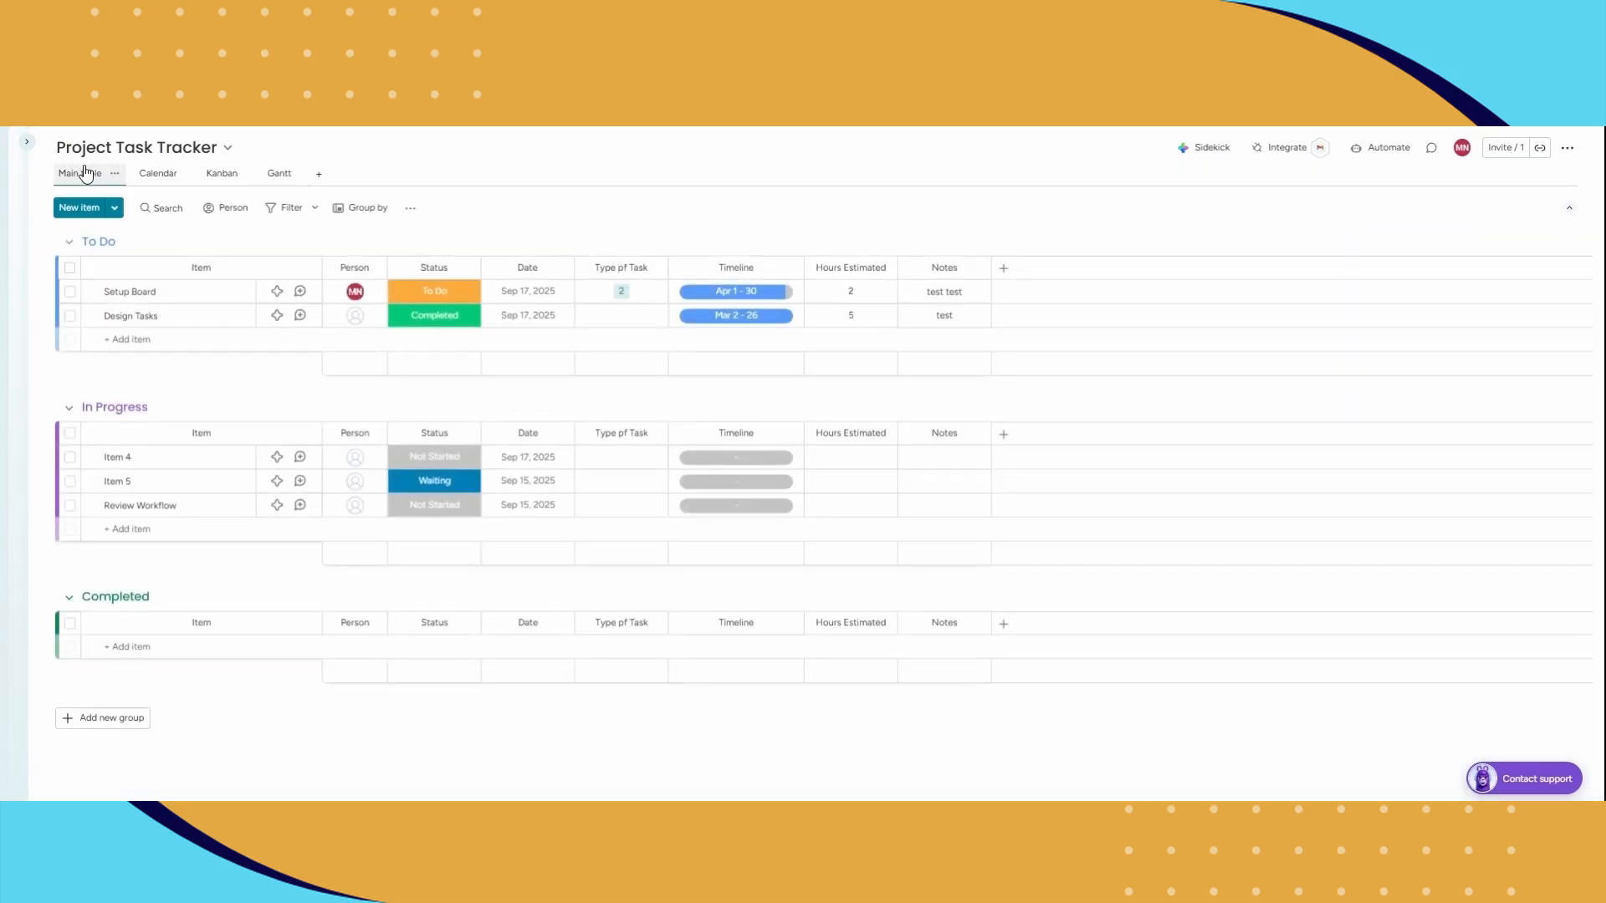